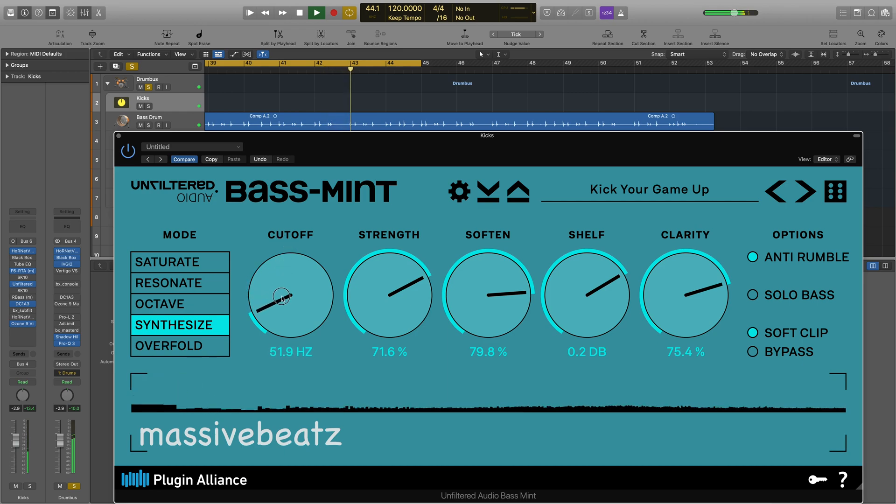
- Adjust Bass-Mint on the Kicks track: Cutoff 53.0 Hz, Strength 71.0 %, Soften 73.6 % and Shelf 1.6 dB
mouse_move(398, 303)
mouse_down()
mouse_move(400, 280)
mouse_move(409, 301)
mouse_up()
drag(487, 306, 485, 324)
drag(646, 298, 588, 277)
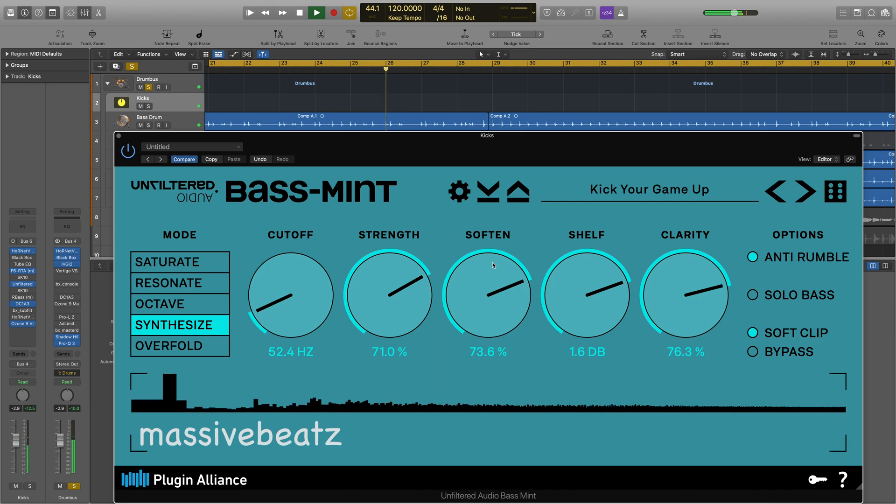
drag(291, 315, 290, 313)
- Solo the Kicks track and lower Bass-Mint's Strength to 0.0 %
drag(376, 299, 359, 420)
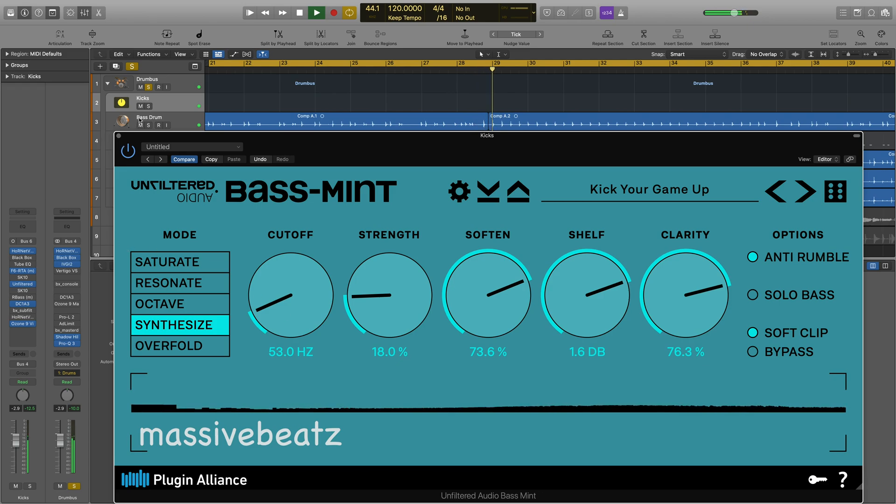
key(s)
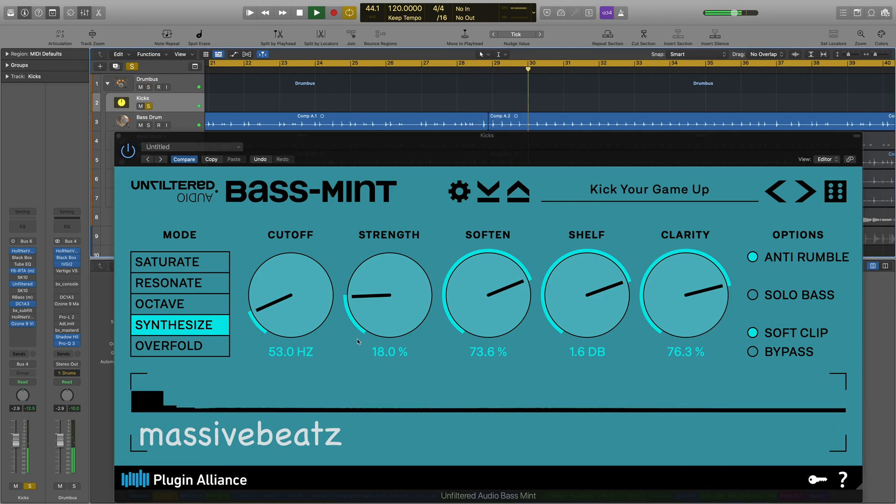
drag(414, 310, 399, 433)
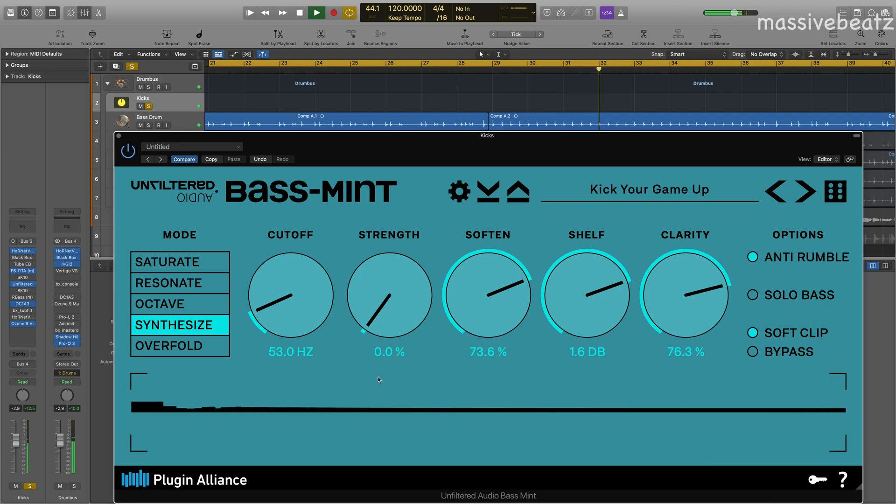
- Show the mixer and move the Bass-Mint window out of the way
key(x)
drag(431, 428, 895, 205)
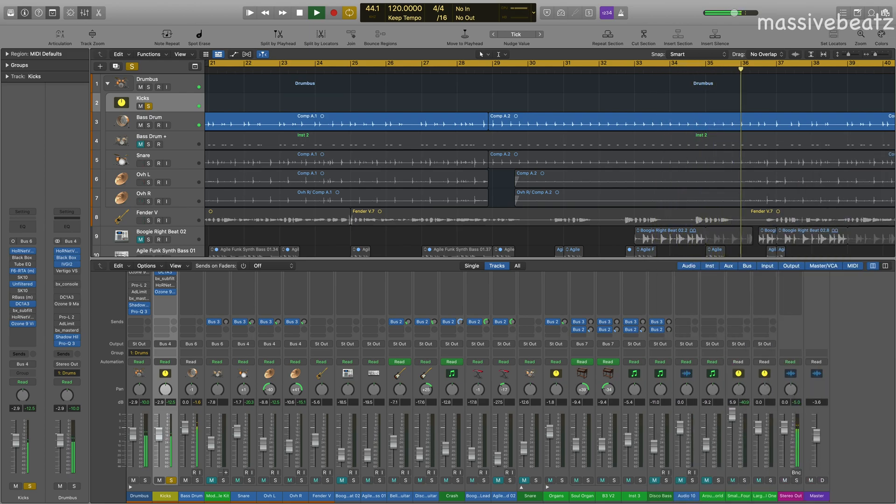
- Select the Bass Drum track and solo Drumbus instead of Kicks
click(177, 129)
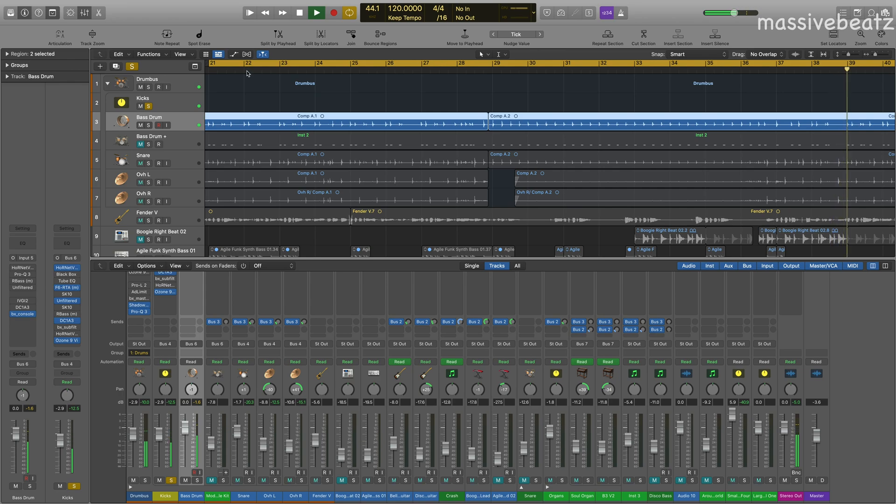
click(148, 87)
click(149, 106)
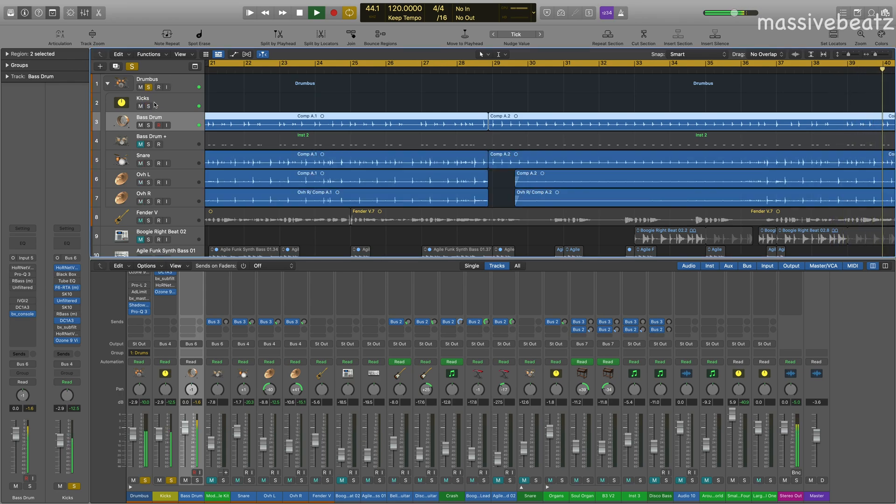
- Bring the Bass-Mint window back, set its Strength to 35.8 % and lower the Bass Drum fader to -6.0 dB
drag(895, 68, 296, 91)
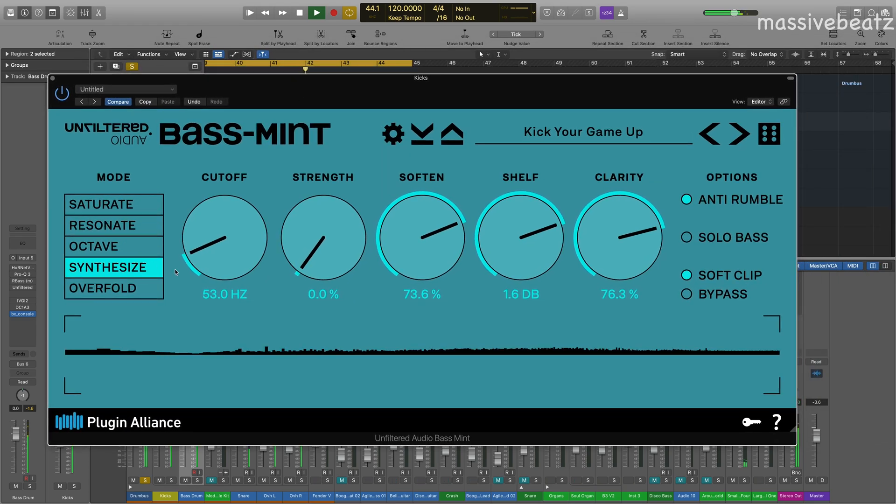
drag(309, 222, 314, 199)
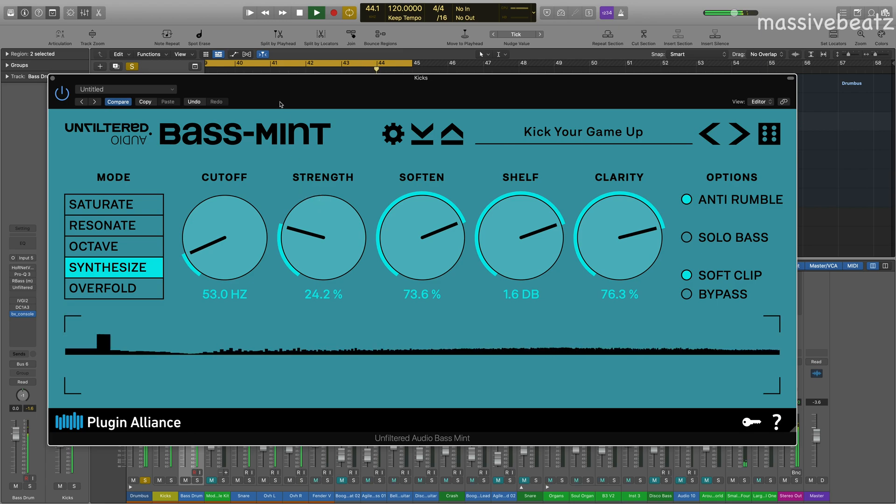
drag(277, 95, 382, 111)
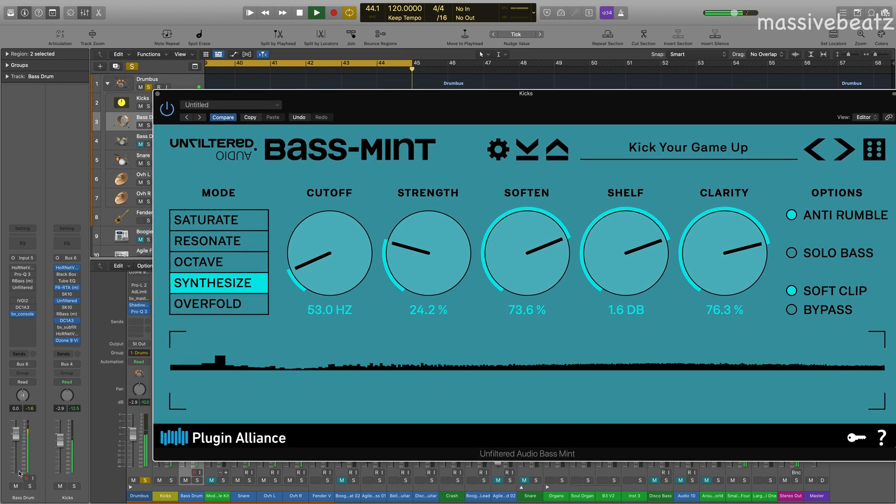
drag(16, 434, 16, 446)
mouse_move(419, 286)
mouse_down()
mouse_move(418, 248)
mouse_move(418, 272)
mouse_up()
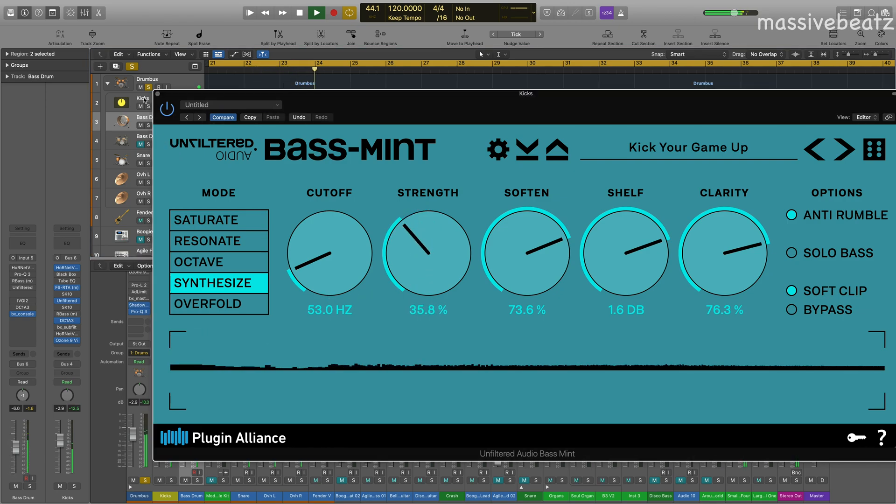
- Clear all track solos and raise the Bass Drum fader to -0.3 dB
click(132, 67)
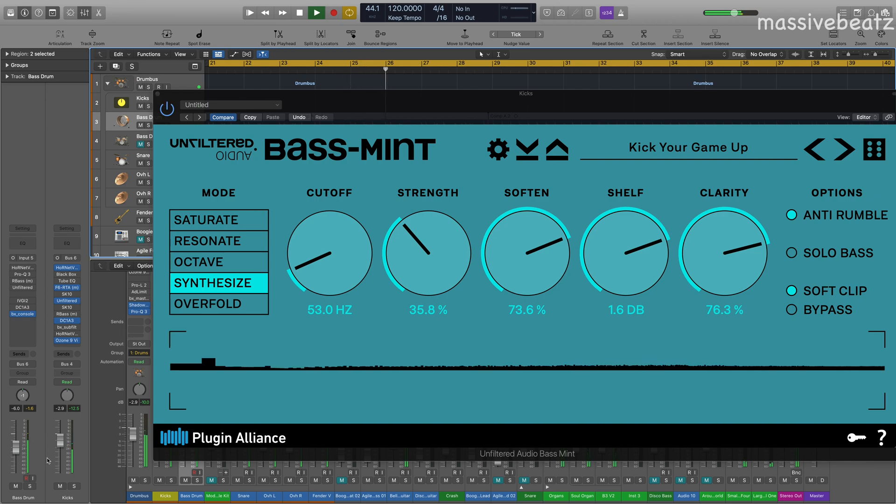
drag(21, 449, 21, 424)
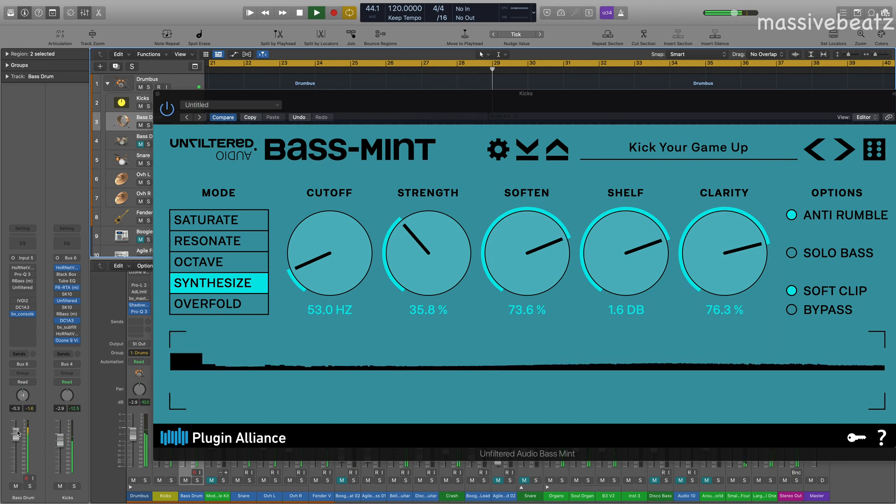
- Set Bass-Mint's Shelf to 0.2 dB and Strength to 19.4 %, and nudge the Bass Drum channel fader slightly
drag(680, 136, 565, 116)
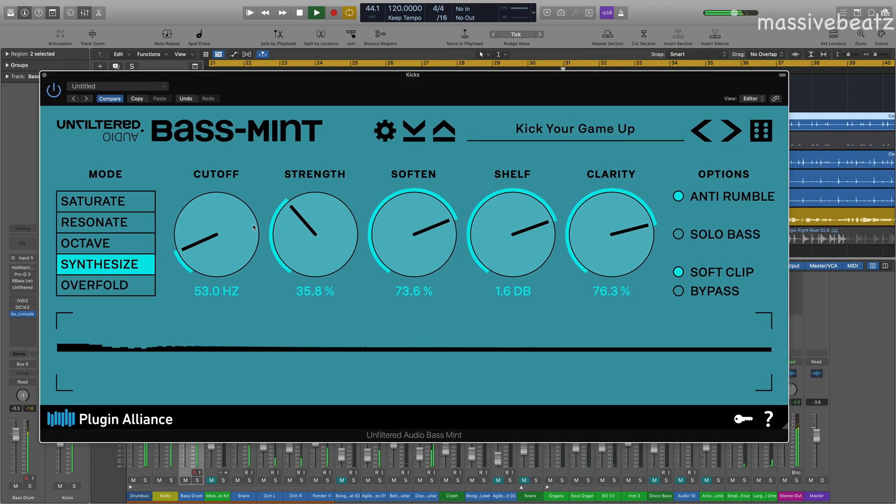
drag(301, 243, 325, 213)
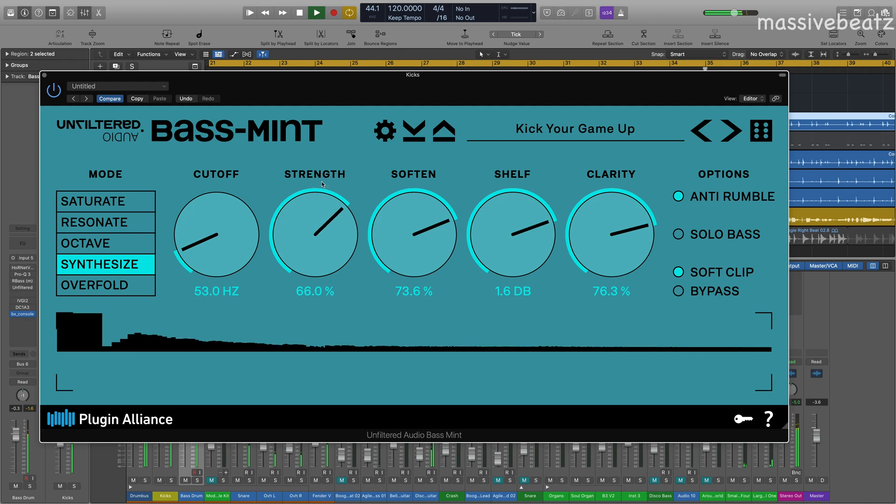
drag(496, 226, 493, 225)
drag(308, 243, 279, 335)
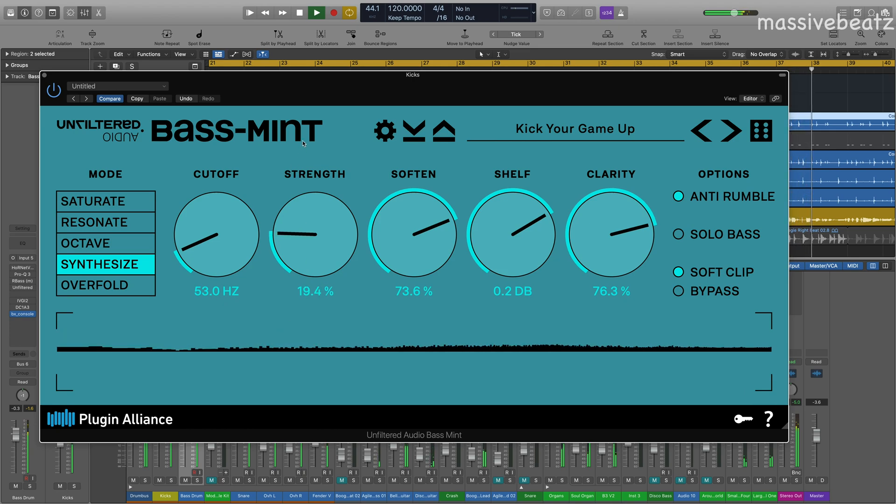
drag(347, 96, 394, 101)
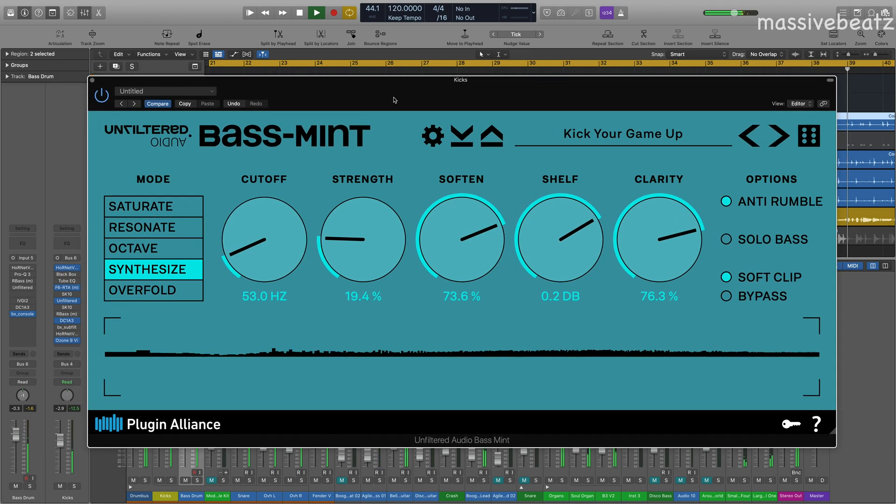
drag(16, 434, 16, 437)
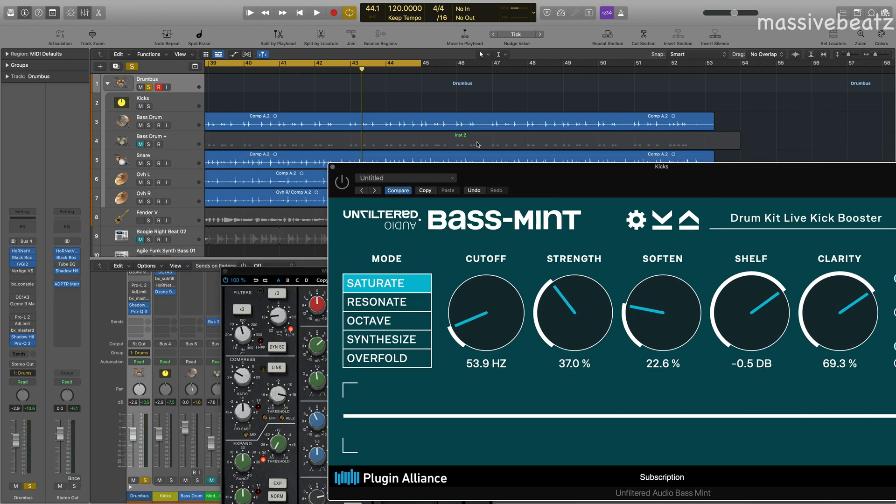
- Select the Bass Drum + track, unmute it and mute it again
scroll(315, 77, left, 15)
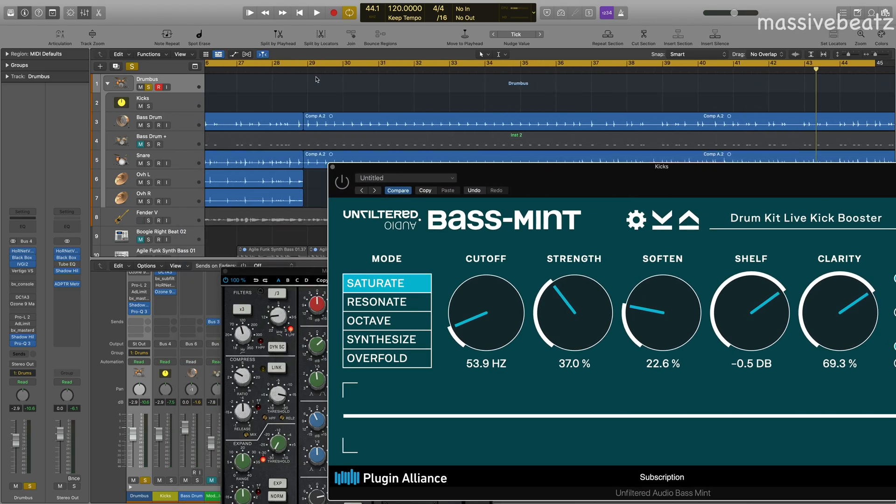
scroll(316, 71, left, 1)
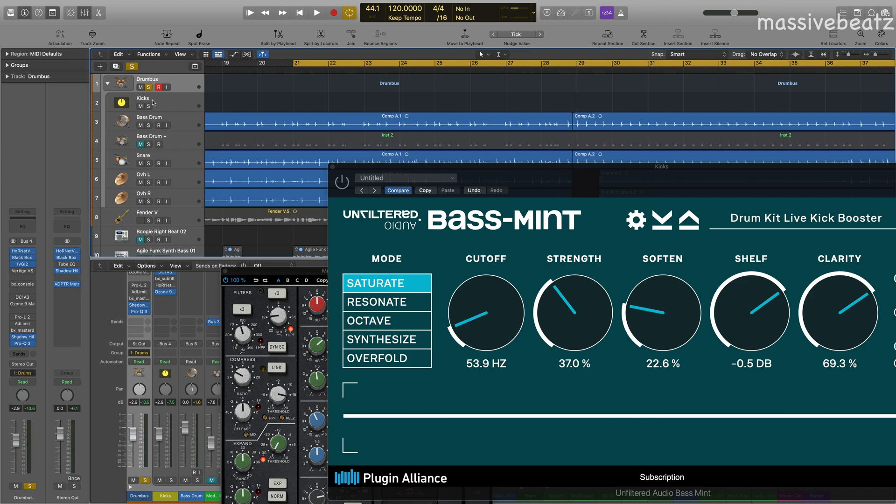
click(180, 145)
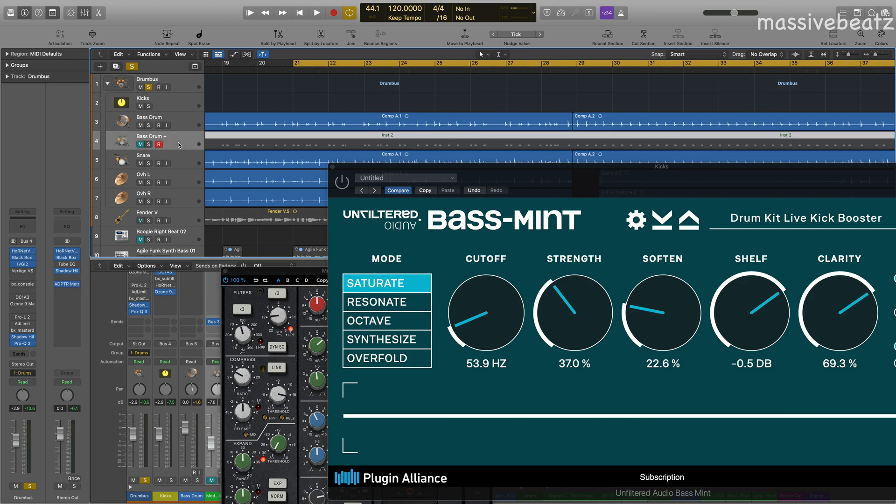
click(143, 145)
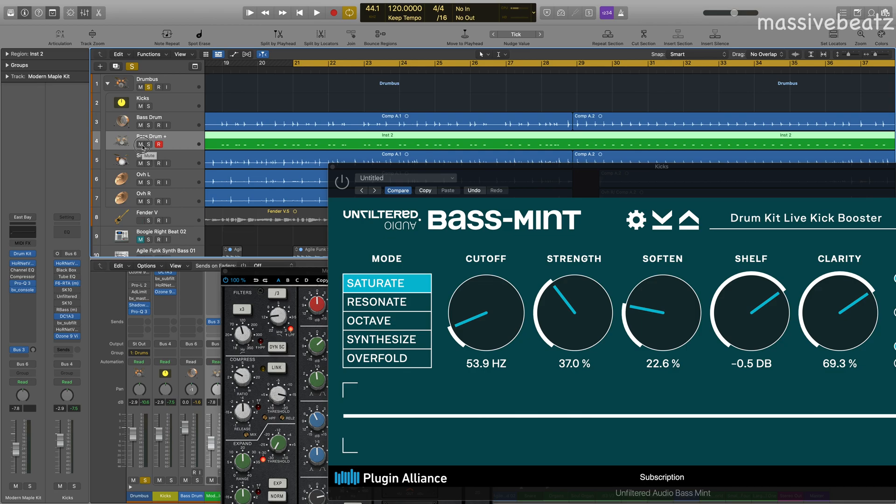
click(141, 145)
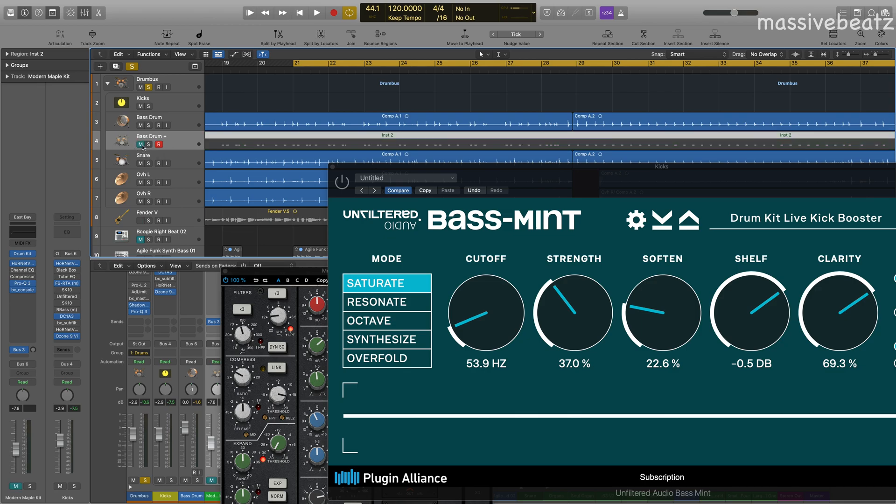
- Start playback and open the bx_console SSL 4000 E plug-in of the Bass Drum track
click(181, 101)
key(space)
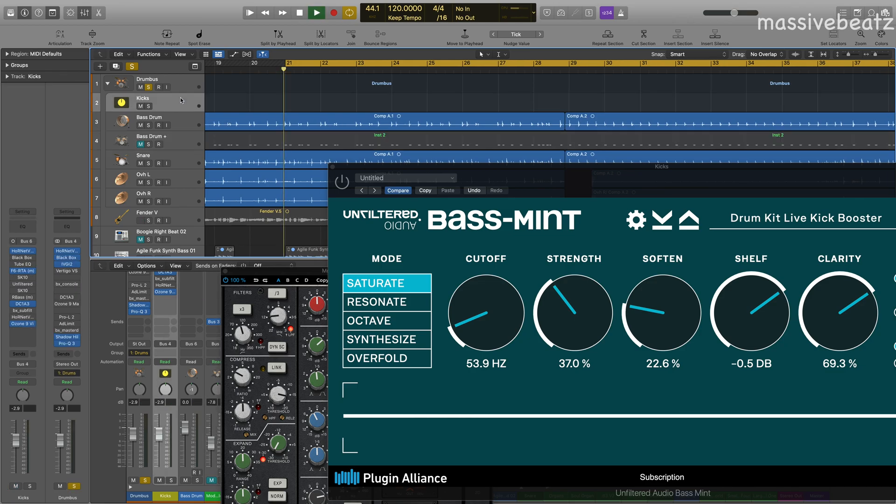
scroll(178, 115, down, 1)
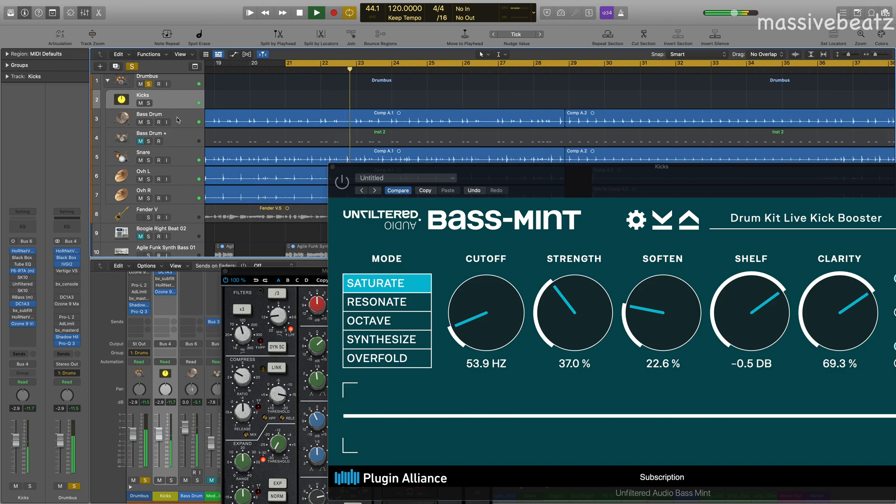
click(180, 120)
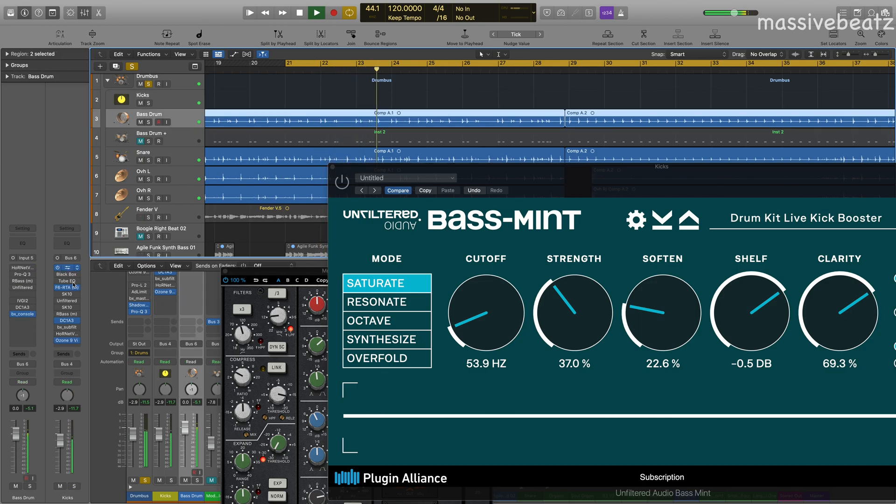
click(23, 315)
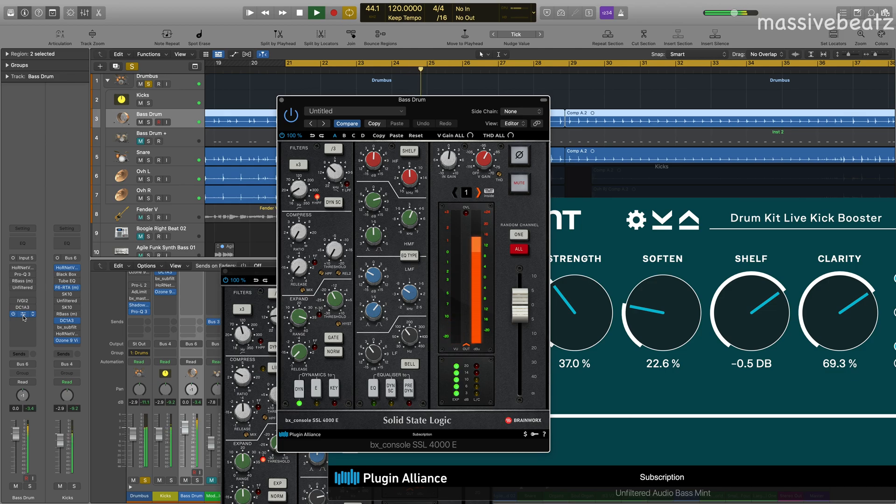
- Solo the Bass Drum, compare its sound with the SSL console's dynamics section off and on, and unsolo the track
click(148, 123)
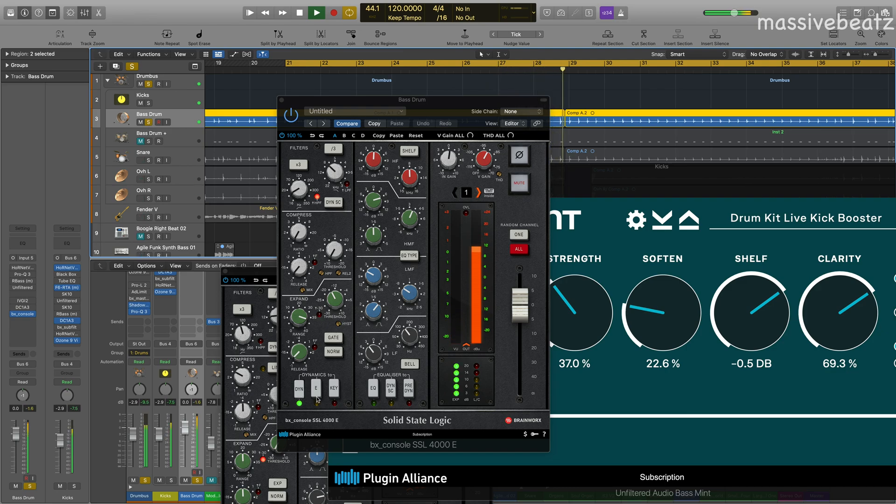
click(299, 394)
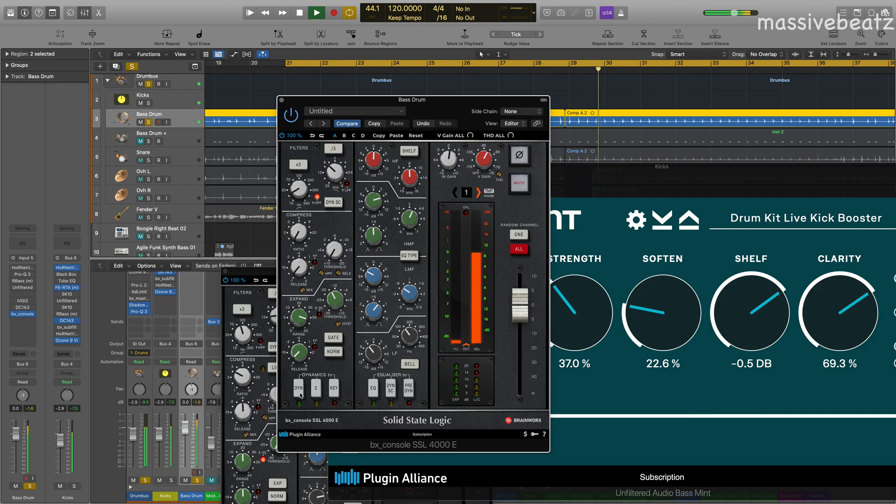
click(300, 394)
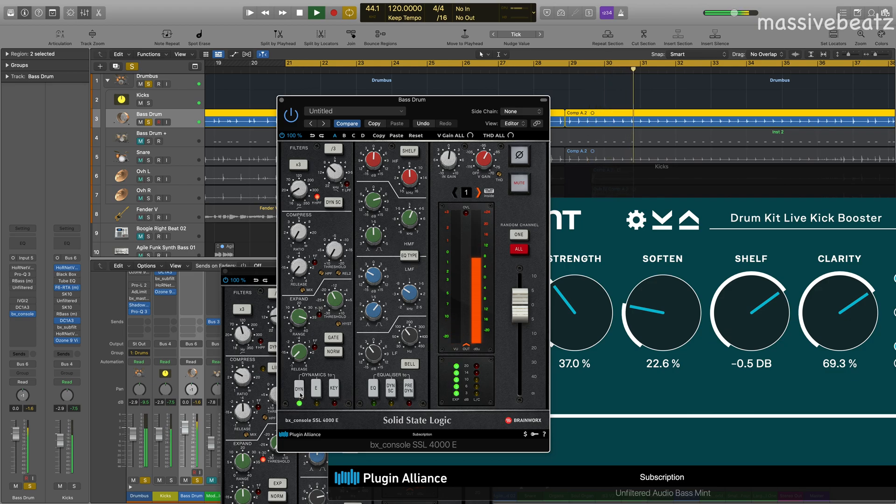
click(299, 395)
click(300, 395)
click(149, 122)
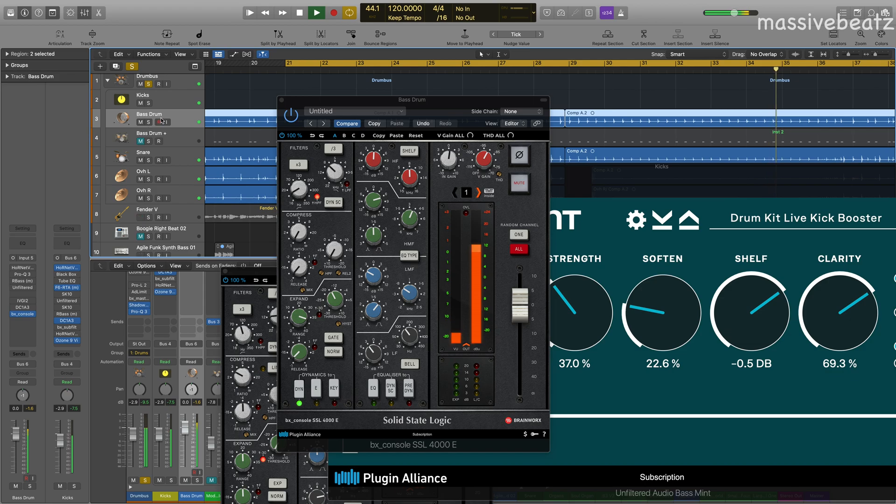
- Stop playback and move the SSL console and Bass-Mint windows aside to uncover the upper tracks
click(459, 112)
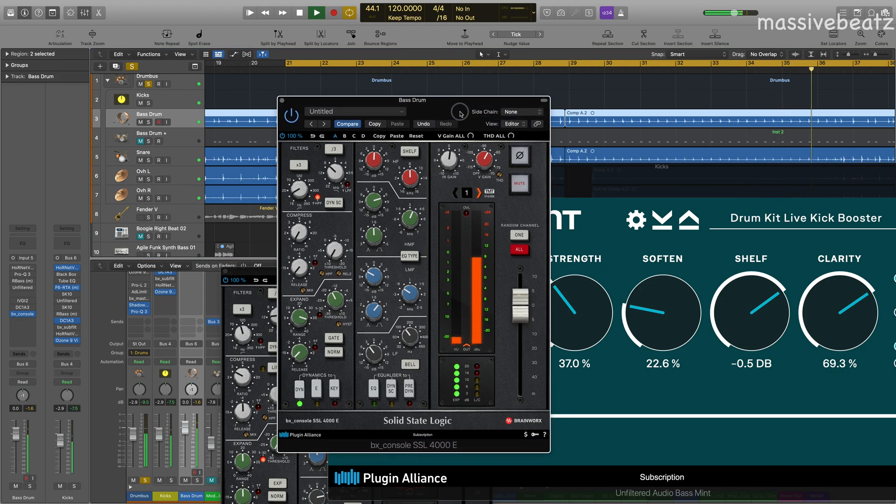
drag(458, 112, 477, 139)
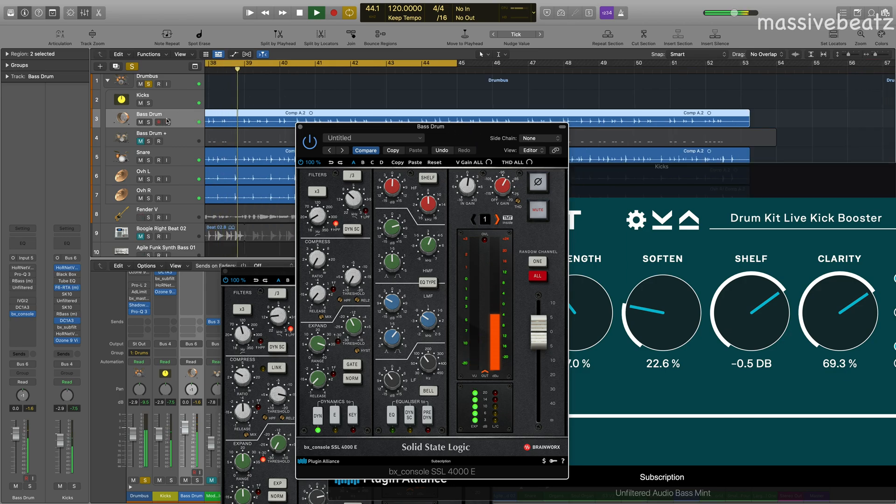
key(space)
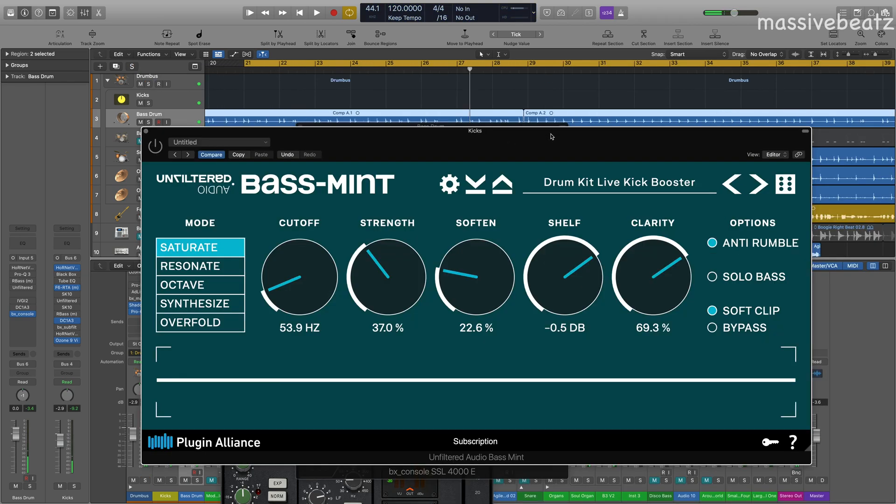
drag(552, 136, 539, 195)
drag(422, 130, 895, 169)
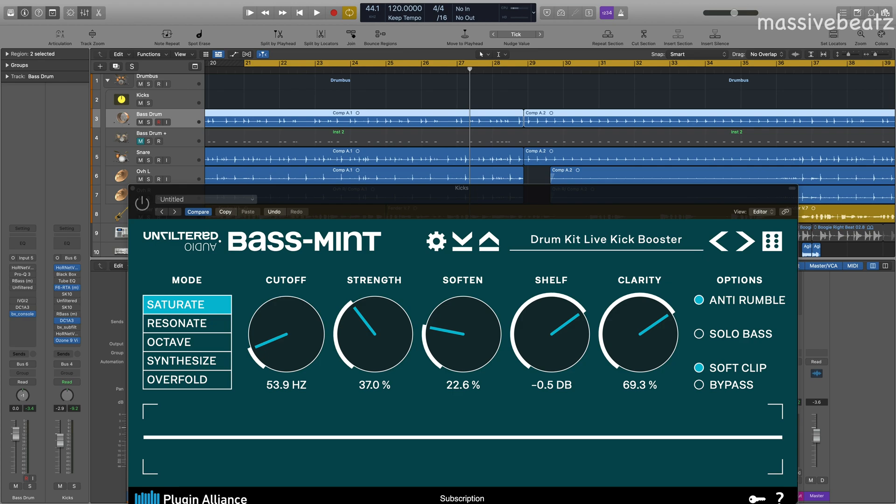
- Move the Bass-Mint window around the screen and park it below the Bass Drum track to uncover the track's controls
drag(433, 183, 673, 77)
drag(334, 270, 895, 212)
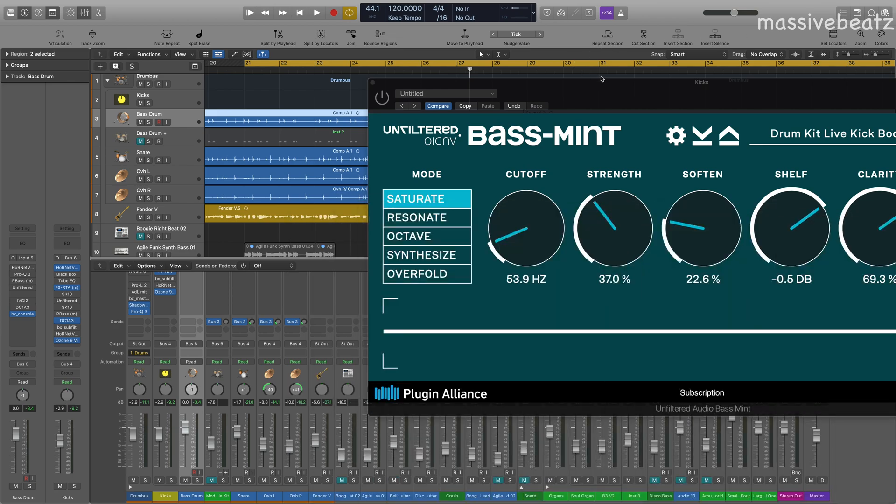
drag(615, 88, 372, 108)
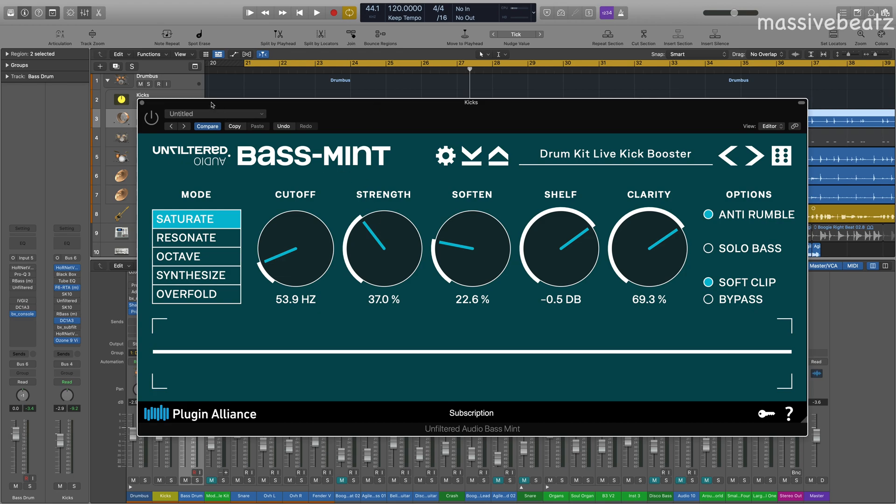
drag(216, 103, 215, 175)
- Solo the Bass Drum track and play a short passage to hear it with Bass-Mint switched off
click(148, 122)
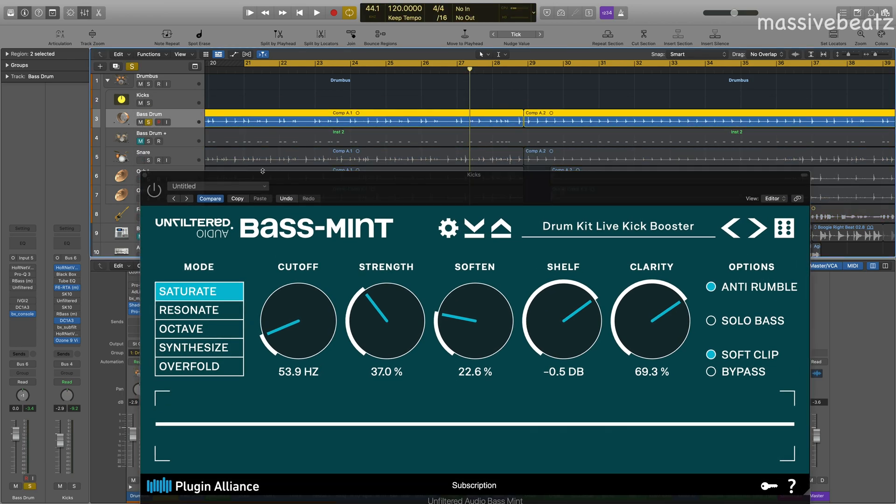
drag(325, 187, 270, 171)
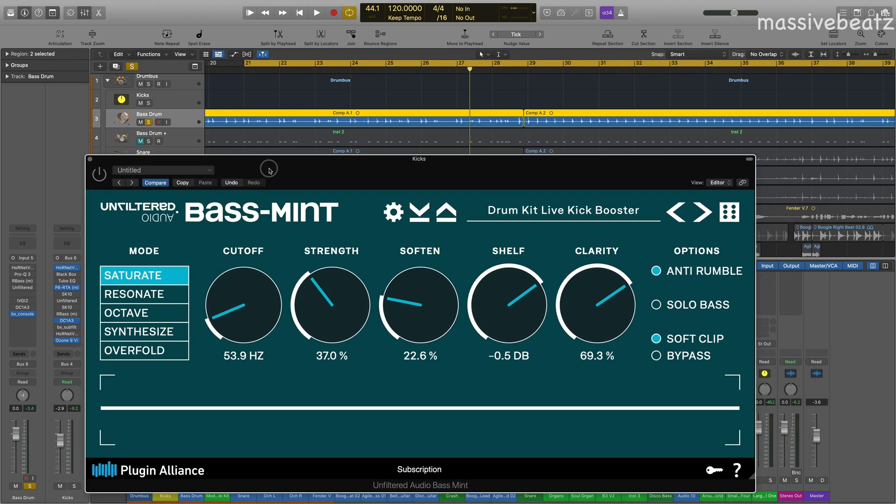
key(space)
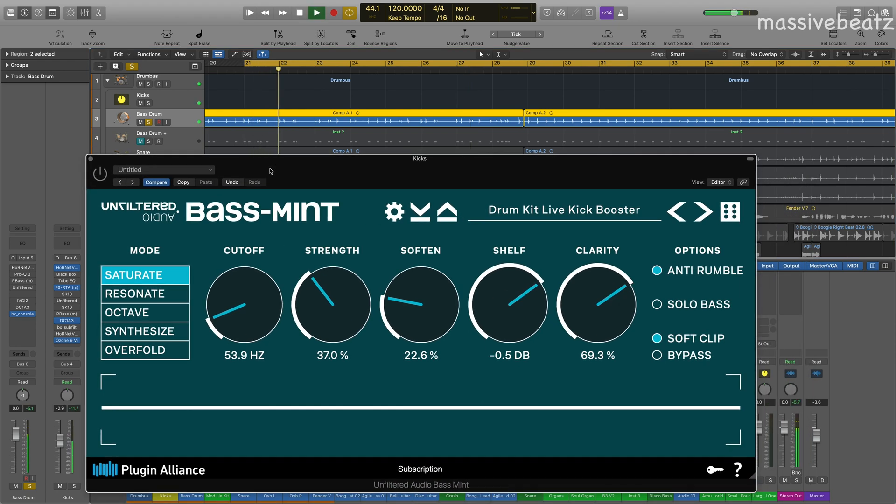
key(space)
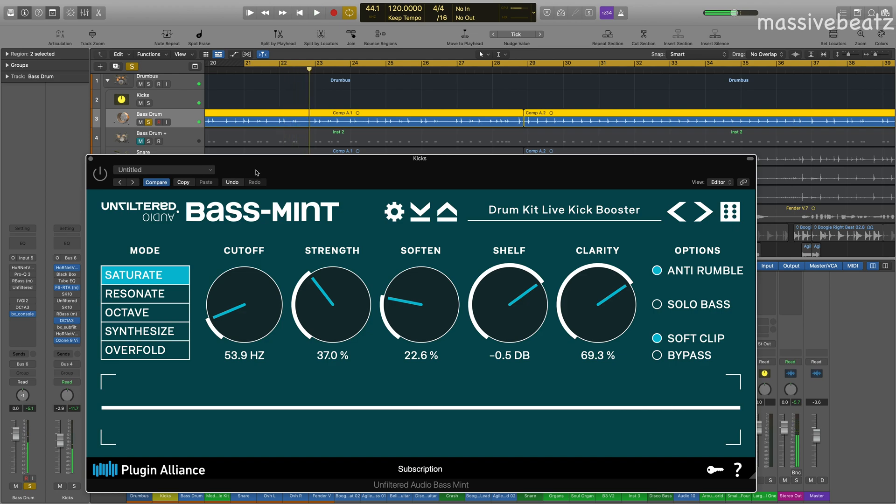
- Select the Kicks track, switch Bass-Mint on with Strength at 10.9 %, and start playback
click(169, 100)
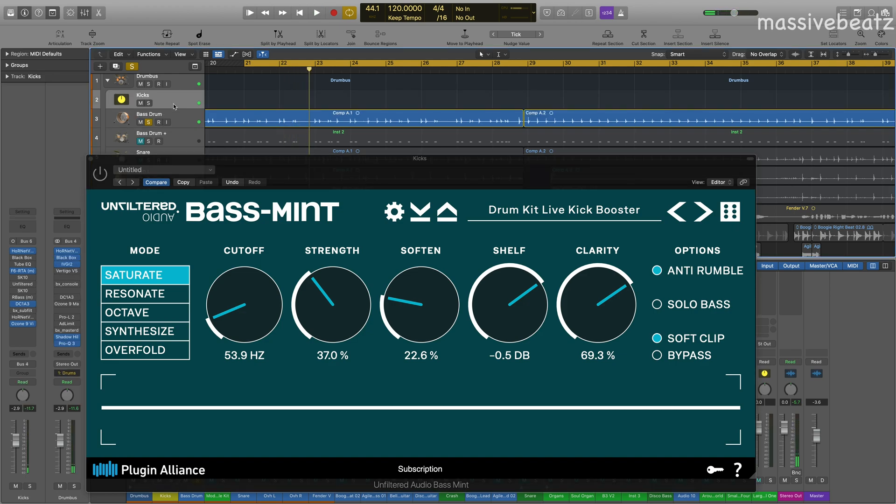
drag(301, 318, 300, 350)
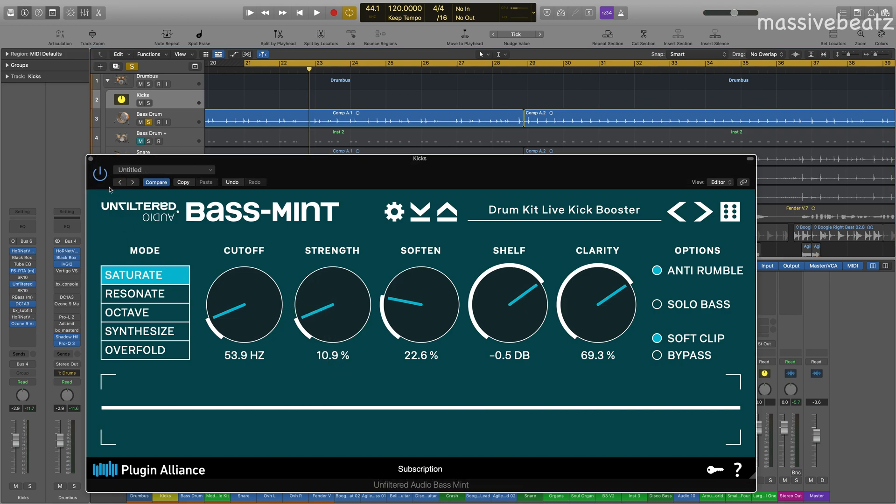
key(space)
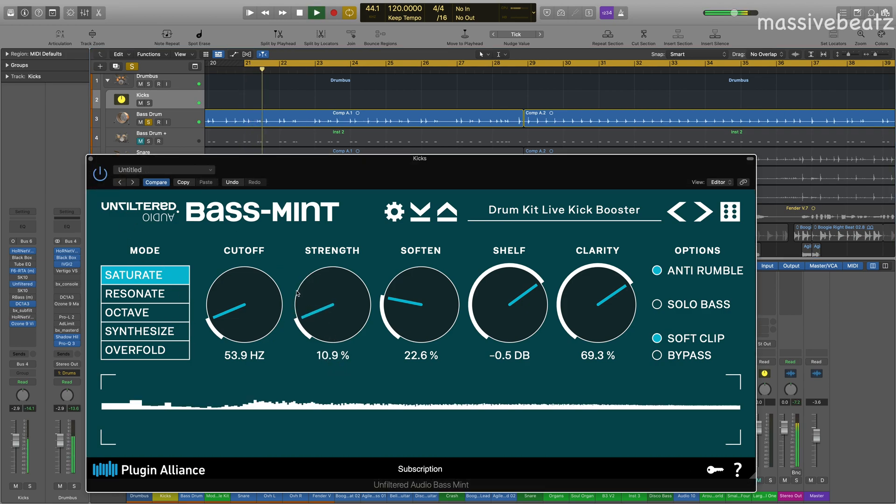
- Adjust Bass-Mint to Soften 51.5 %, Shelf -19.3 dB, Clarity 54.1 %, Cutoff 56.7 Hz and Strength 16.8 %
drag(420, 298, 439, 243)
drag(502, 280, 484, 362)
drag(432, 323, 432, 339)
drag(606, 310, 585, 316)
drag(244, 306, 241, 301)
drag(332, 310, 329, 295)
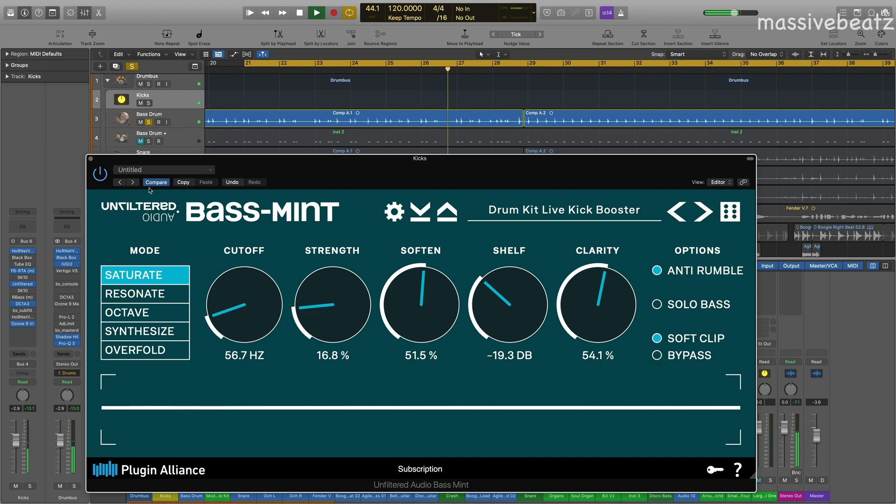
- Compare the kick with Bass-Mint and its Anti Rumble option toggled during playback
click(105, 178)
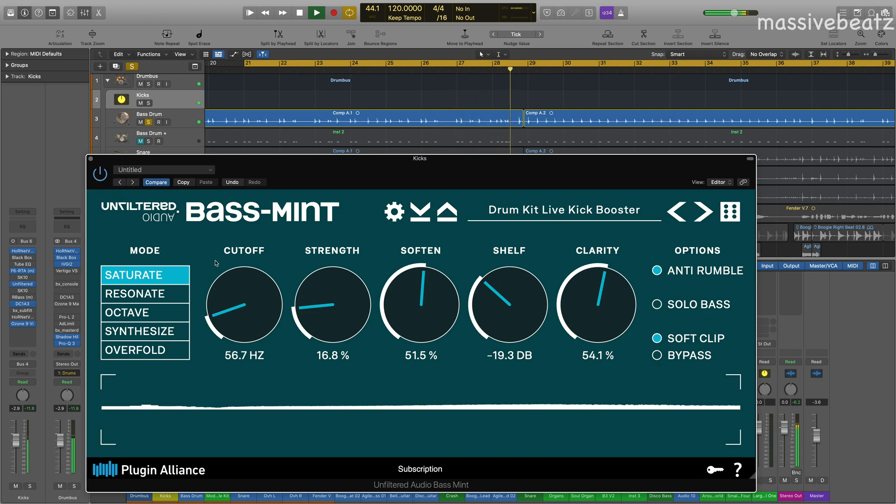
click(664, 273)
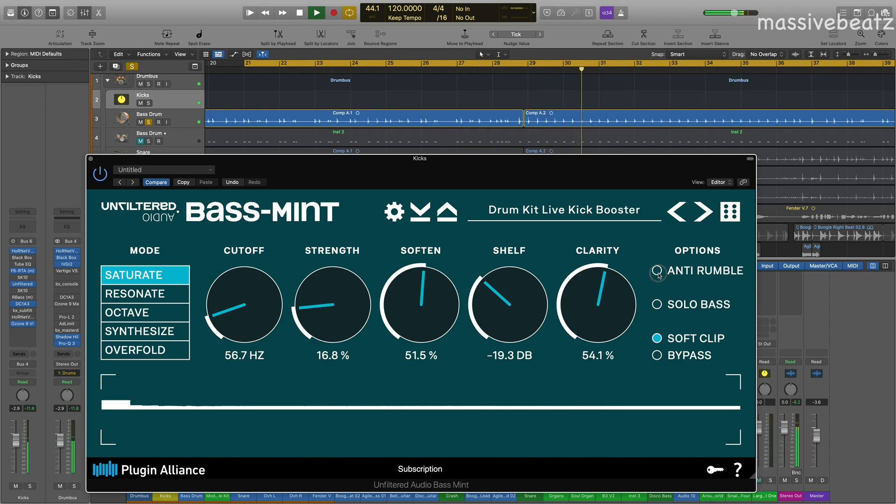
- Set Bass-Mint's Strength to 65.3 %, Soften to 47.2 % and Shelf to 2.3 dB
drag(326, 308, 346, 232)
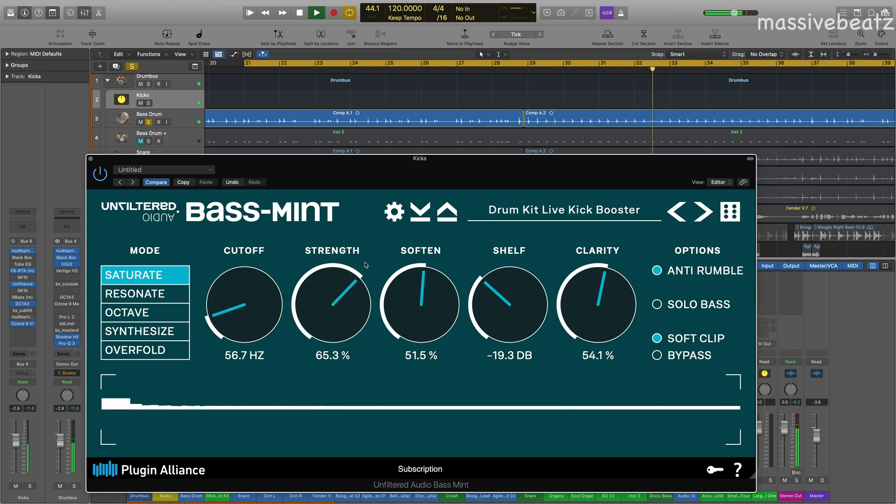
drag(400, 284, 409, 310)
drag(504, 308, 506, 234)
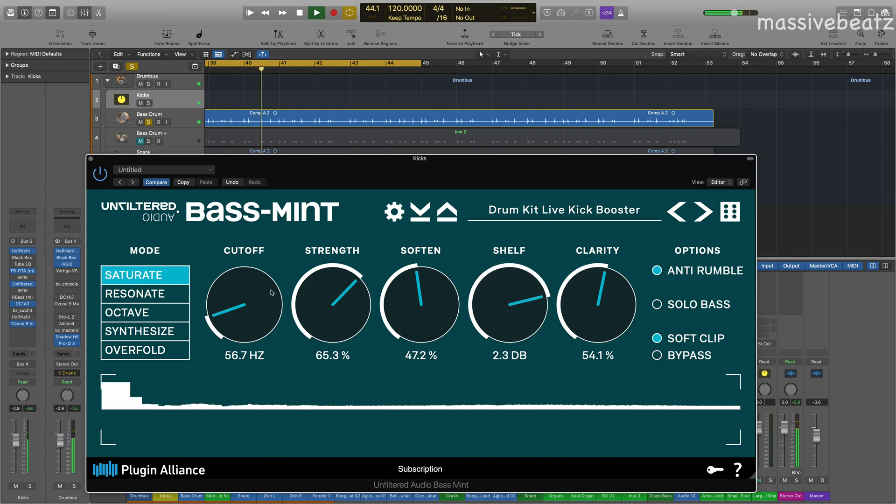
- Set Bass-Mint's Cutoff frequency to 42 Hz
drag(250, 312, 229, 303)
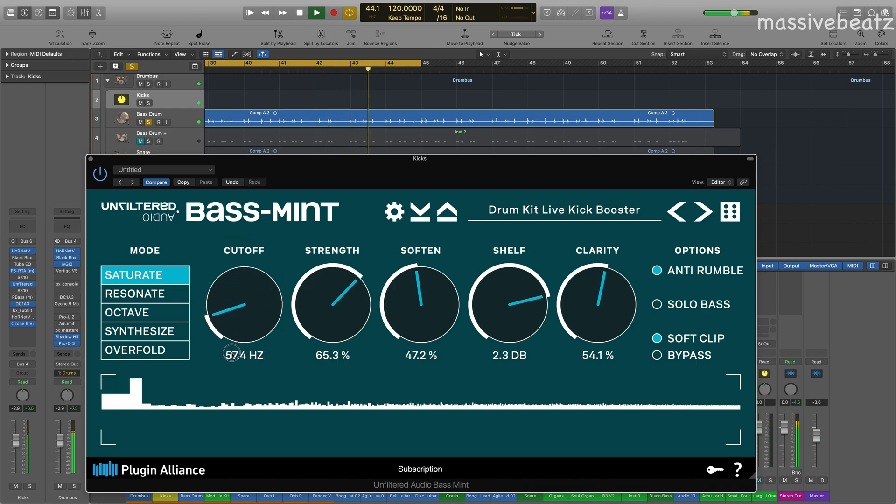
click(233, 353)
text(42)
key(Return)
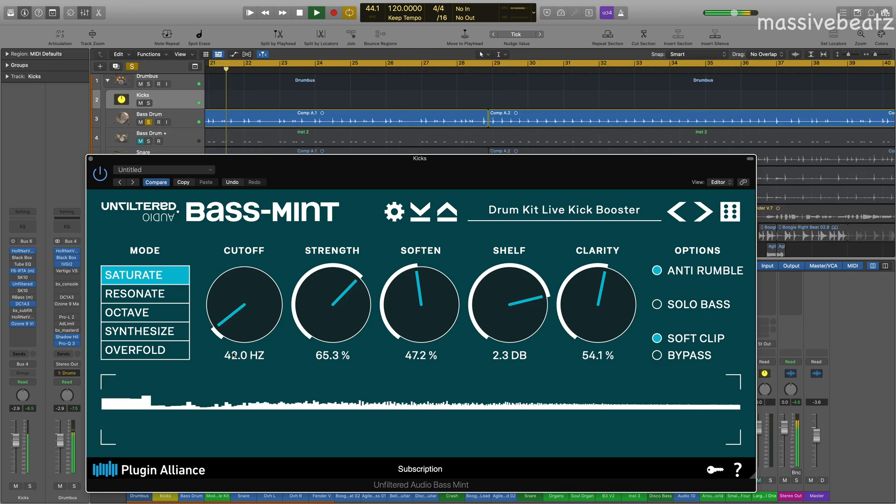
- Set Bass-Mint's Cutoff to 63.0 Hz and, after trying other amounts, the Strength to 21.7 %
drag(333, 326, 320, 406)
drag(242, 309, 244, 290)
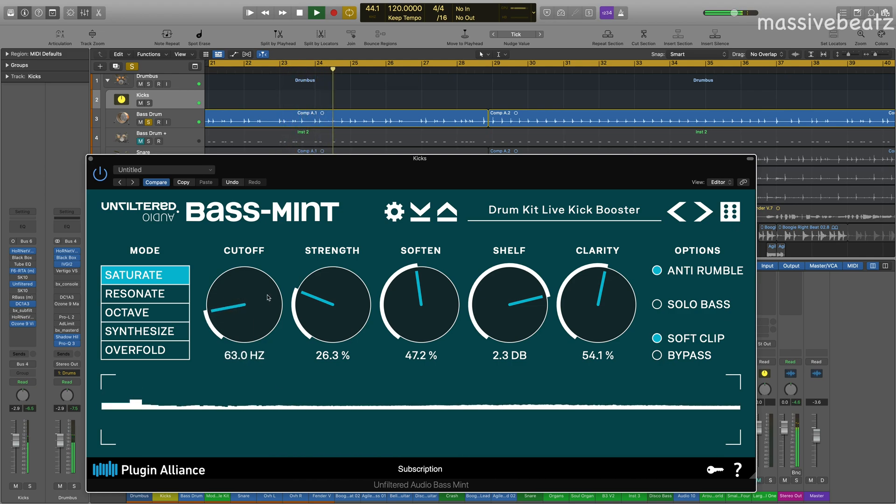
double_click(355, 315)
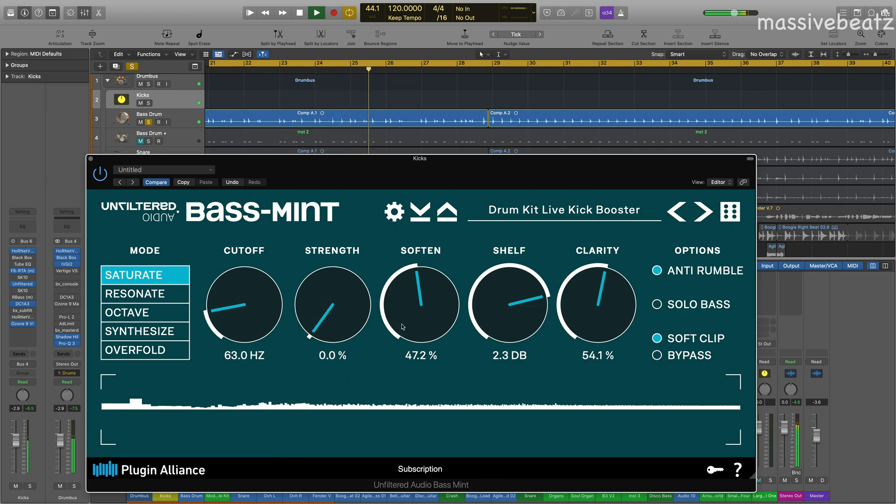
drag(353, 315, 343, 265)
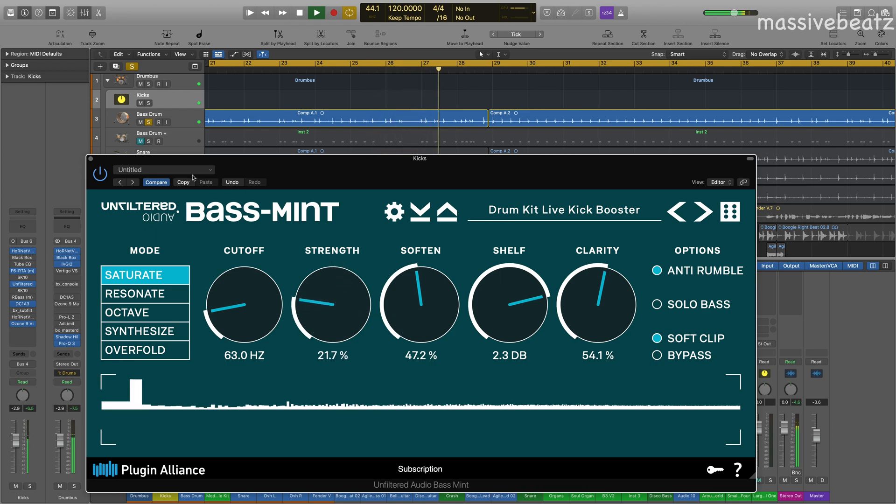
- Compare the kick with Bass-Mint off and on, and sweep the Clarity down and up to 84.4 %
click(97, 176)
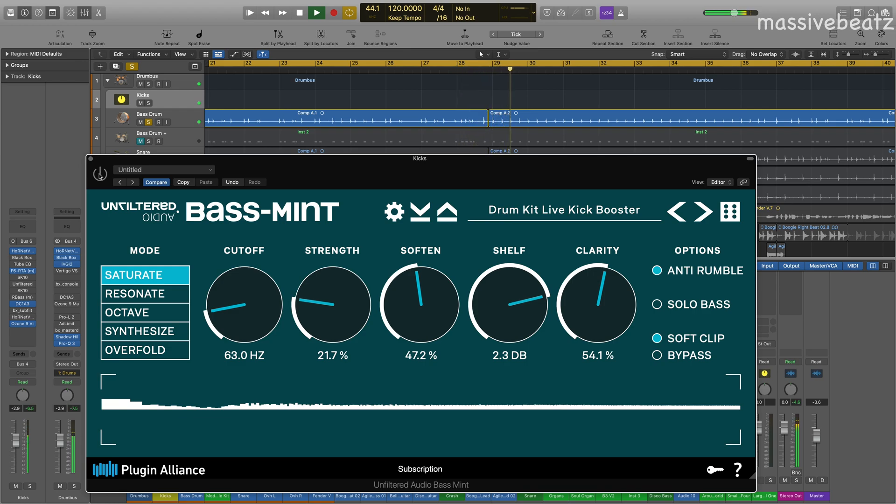
click(99, 175)
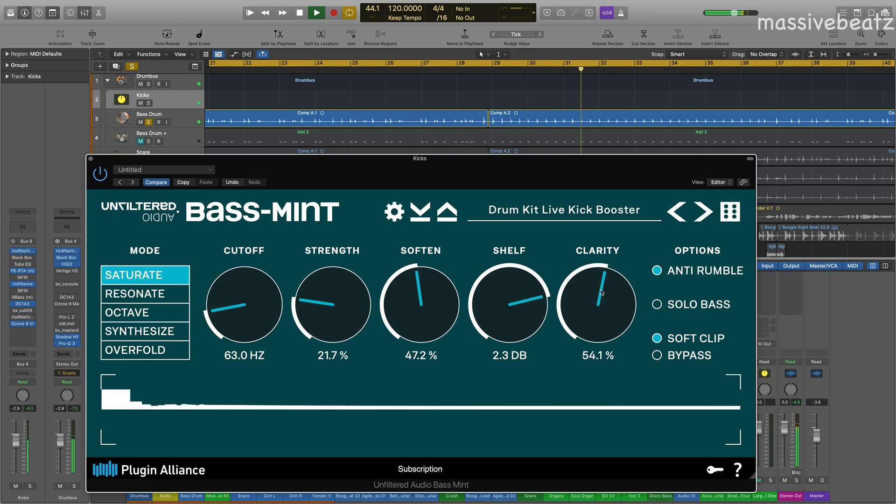
drag(602, 280, 569, 401)
drag(572, 362, 594, 229)
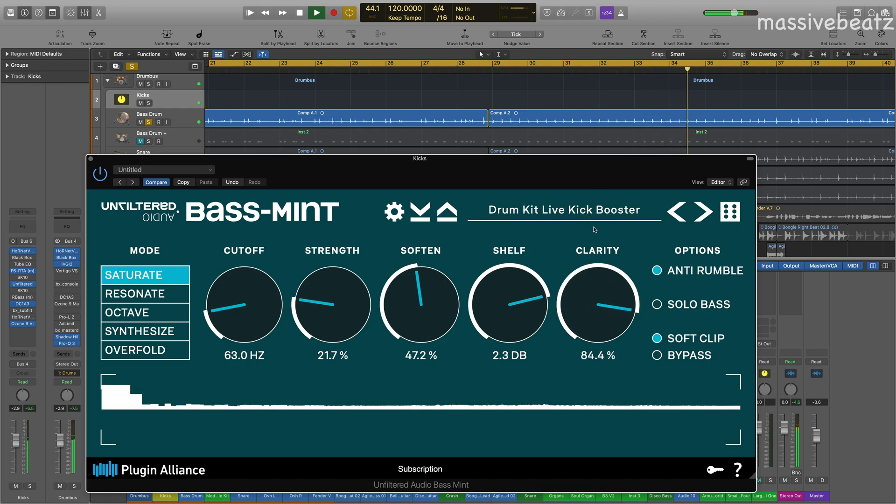
- Change Bass-Mint's color theme to Basement and close its settings
click(396, 213)
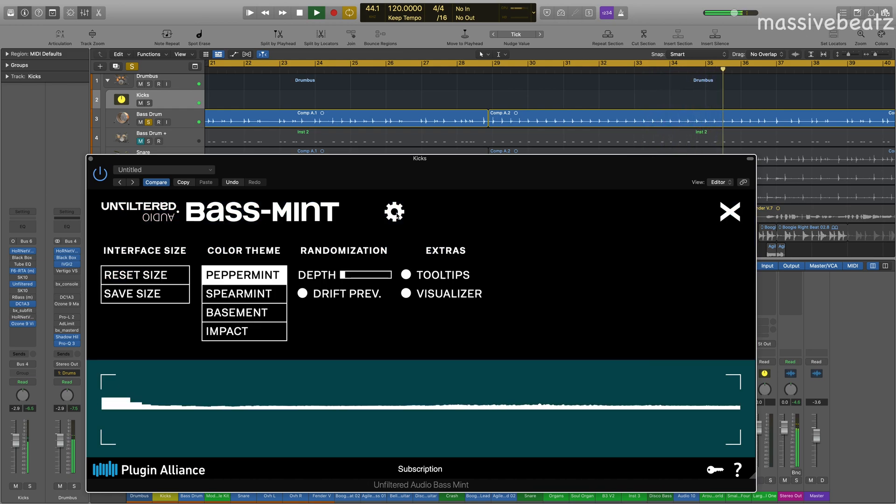
click(271, 312)
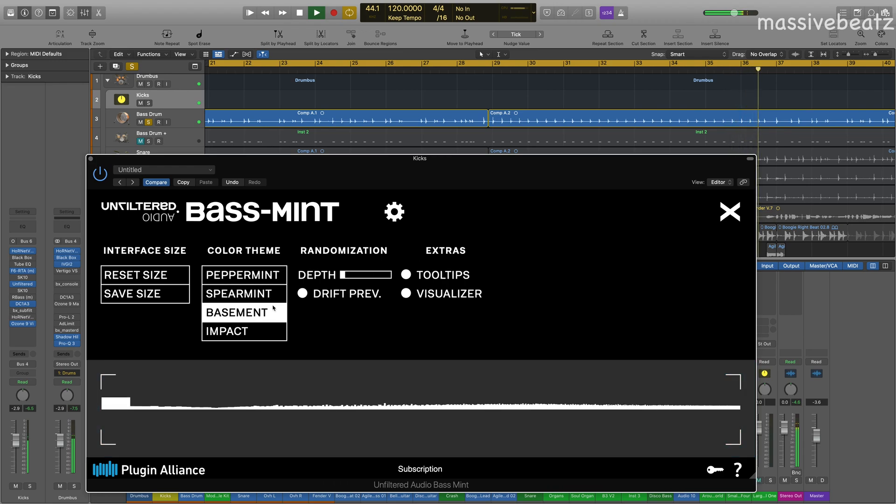
click(398, 217)
- Move the Bass-Mint window up, solo the Drumbus track and unsolo the Bass Drum
drag(518, 184, 528, 161)
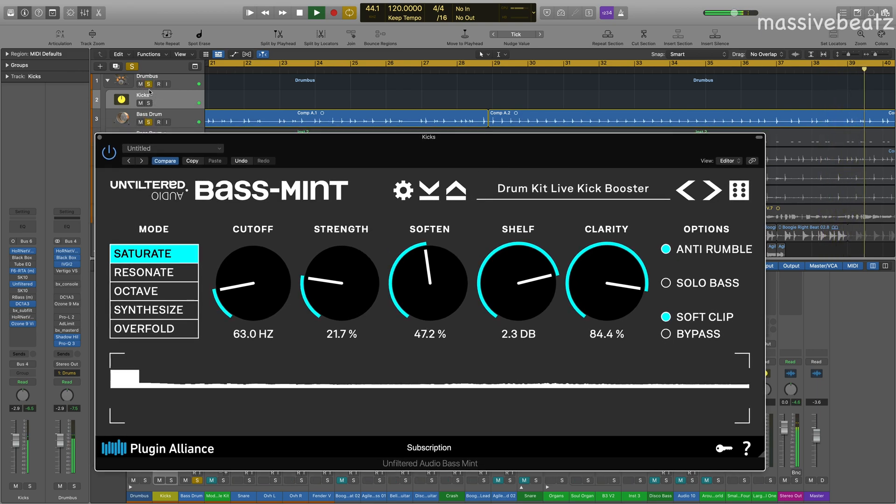
click(149, 122)
click(149, 122)
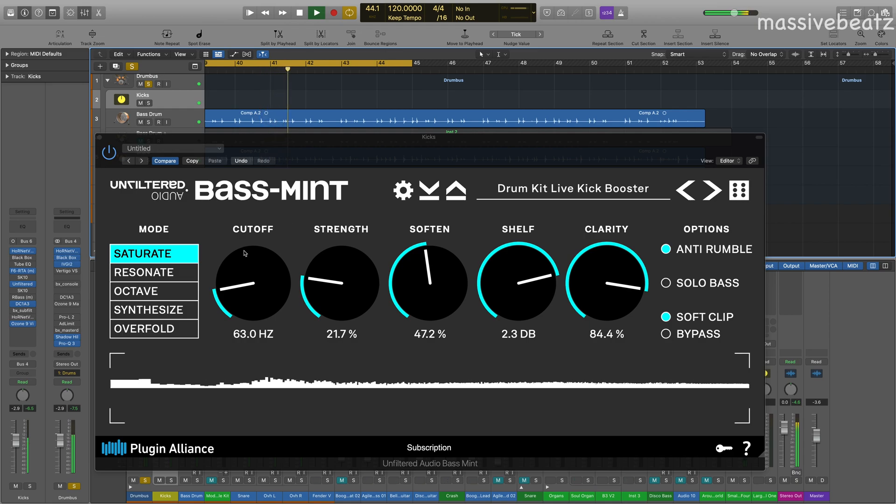
- Tune Bass-Mint against the drums to Cutoff 56.6 Hz, Strength 26.5 %, Soften 50.5 %, Shelf -0.3 dB and Clarity 70.8 %
drag(313, 277, 320, 296)
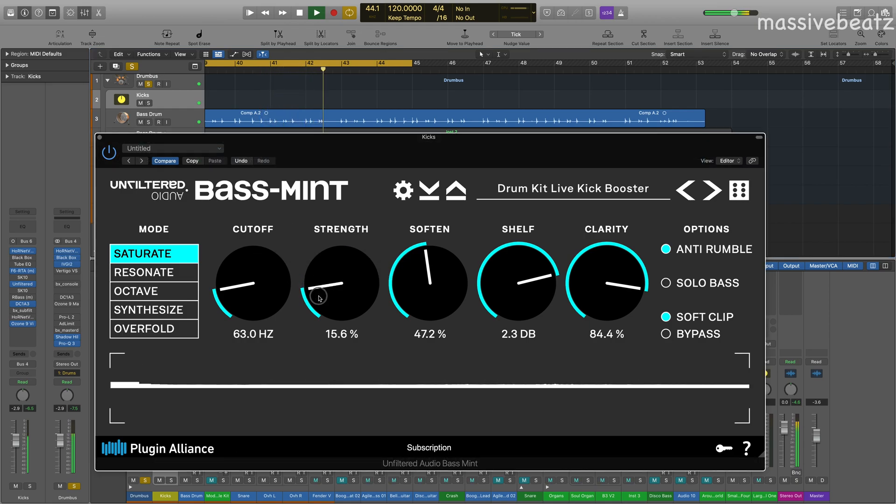
drag(411, 290, 508, 303)
drag(449, 293, 451, 286)
drag(587, 294, 586, 312)
drag(424, 294, 427, 255)
drag(341, 282, 340, 260)
drag(258, 282, 258, 288)
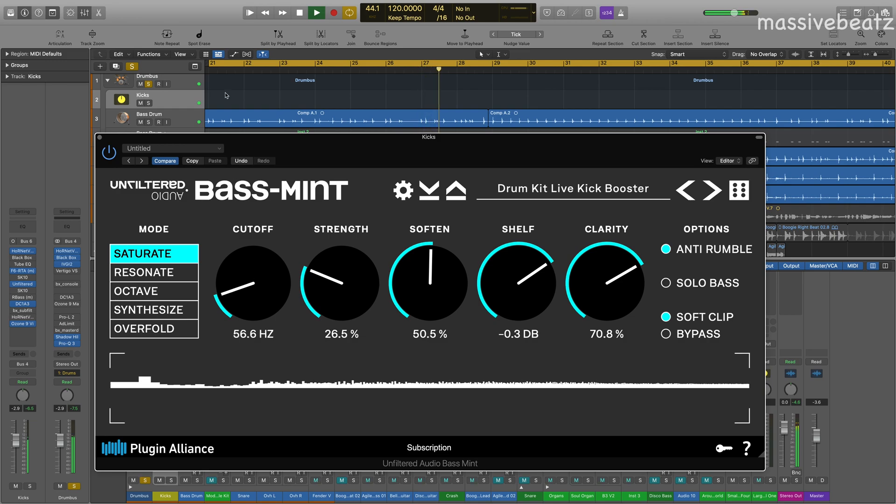
- Unsolo the Drumbus and fine-tune Bass-Mint in the full mix to Cutoff 56.0 Hz and Strength 18.7 %
click(149, 84)
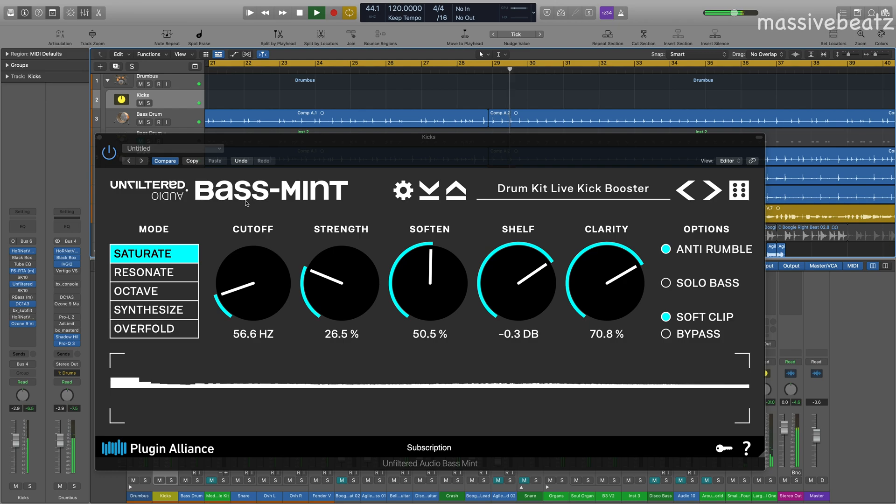
drag(250, 254, 248, 277)
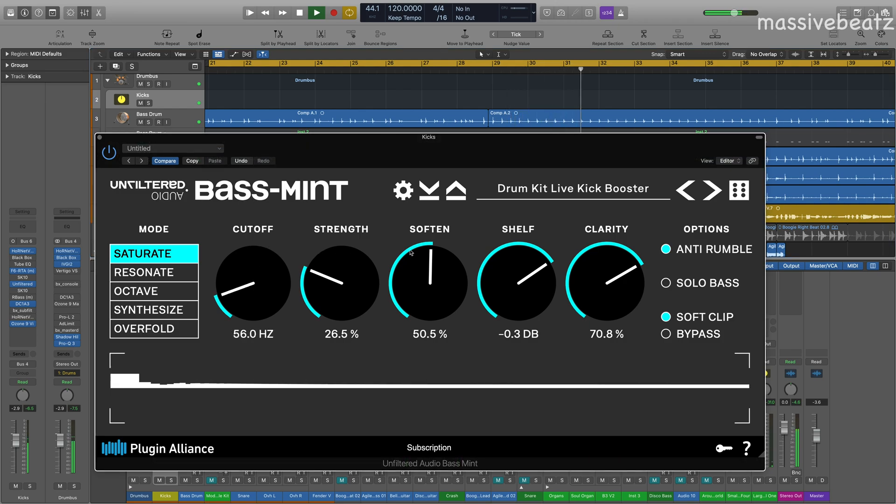
drag(304, 278, 299, 290)
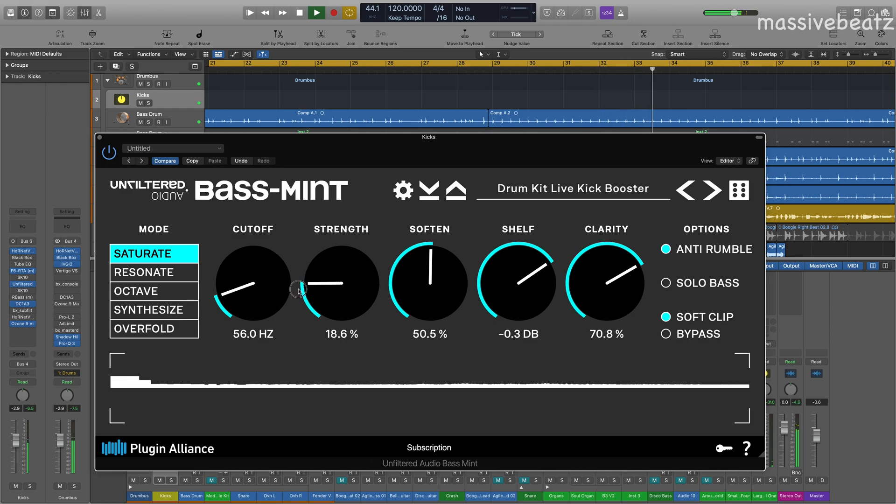
drag(298, 291, 298, 289)
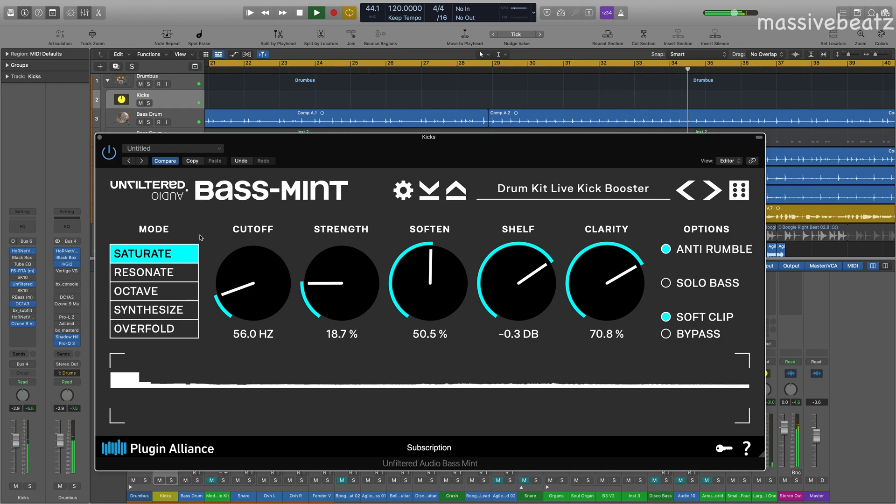
- Stop playback, move the Bass-Mint window down to uncover the upper tracks and select the Bass Drum track
key(space)
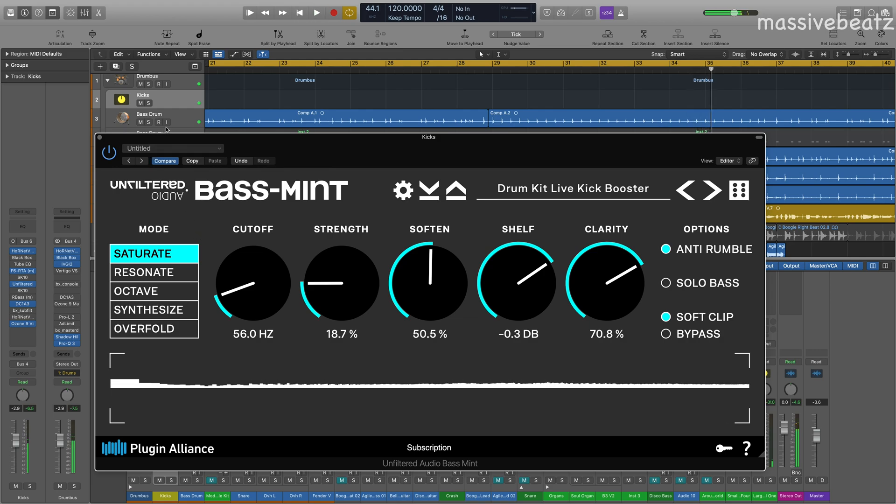
drag(177, 138, 221, 170)
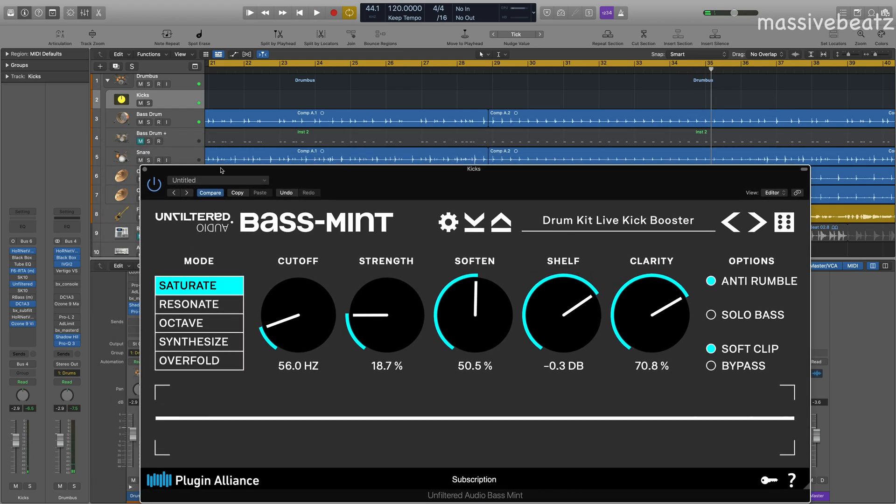
click(185, 123)
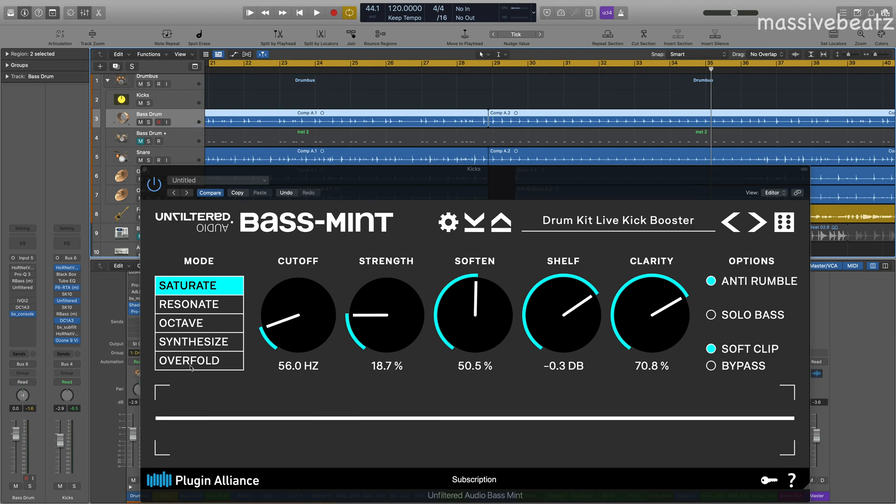
- Switch Bass-Mint to Synthesize mode and change its color theme to Spearmint
click(194, 341)
drag(369, 181, 312, 173)
click(404, 204)
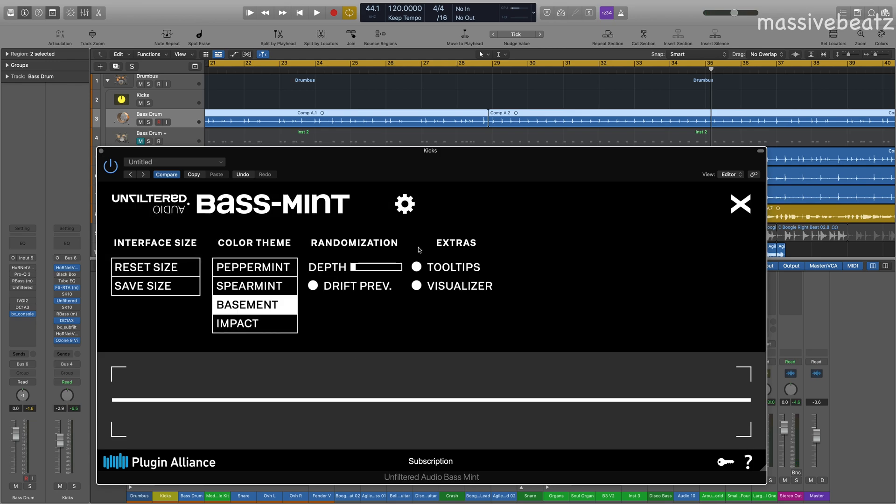
click(292, 326)
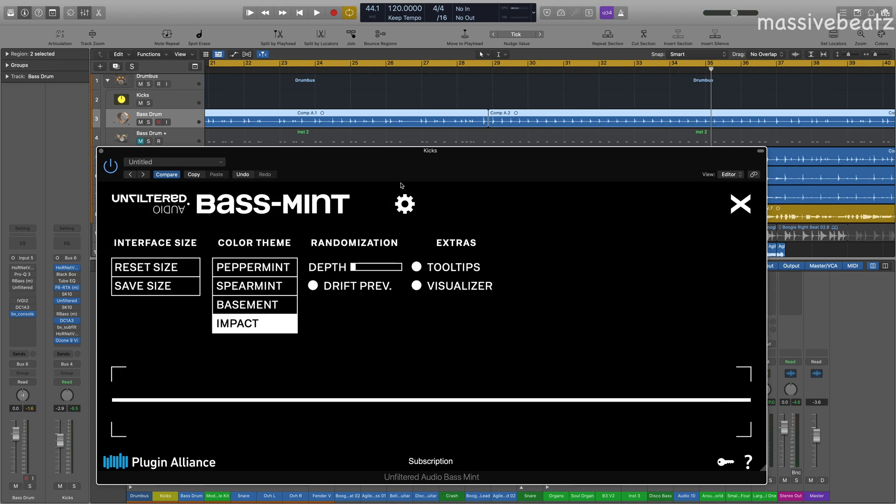
click(239, 286)
click(735, 213)
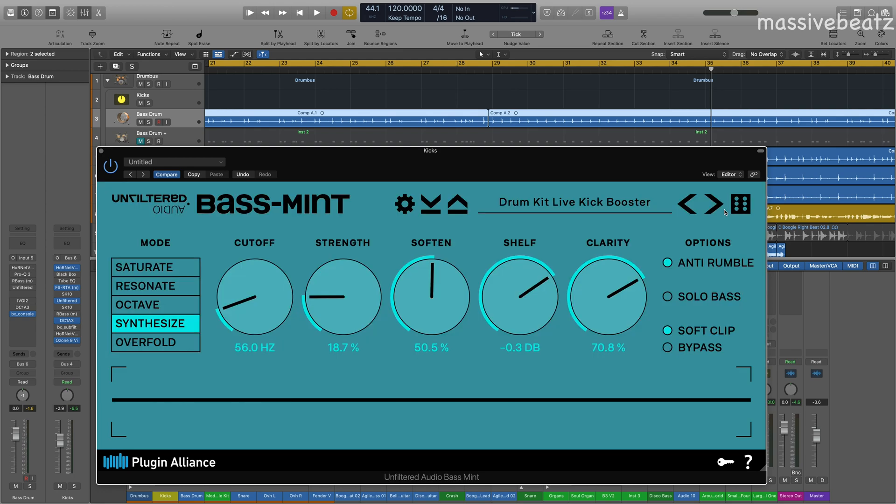
- Start playback with the Bass Drum track soloed and move the Bass-Mint window up over the tracks
drag(345, 167, 341, 131)
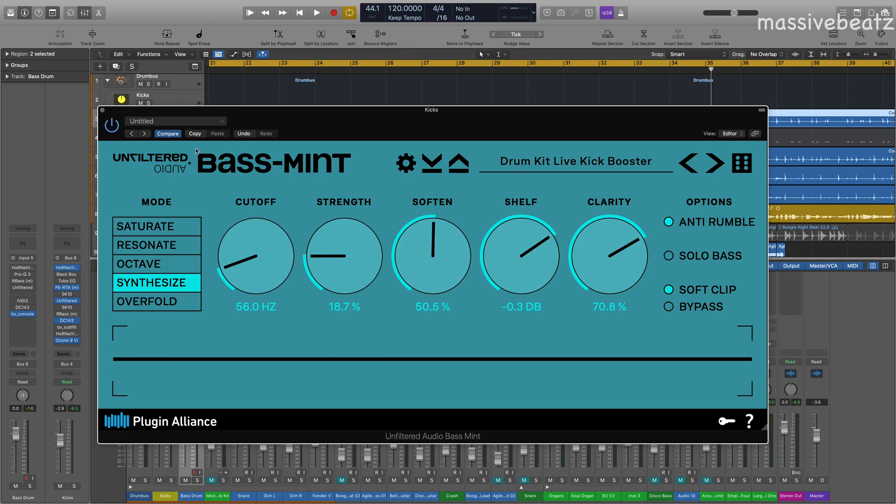
key(space)
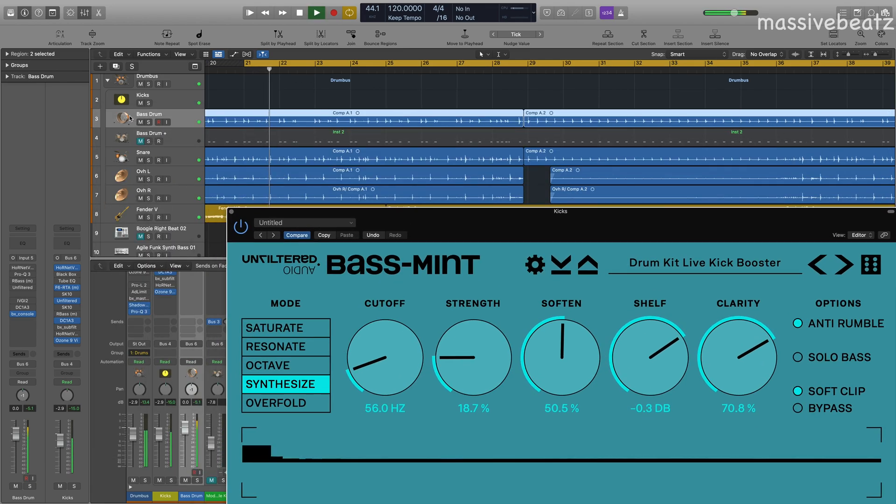
click(149, 121)
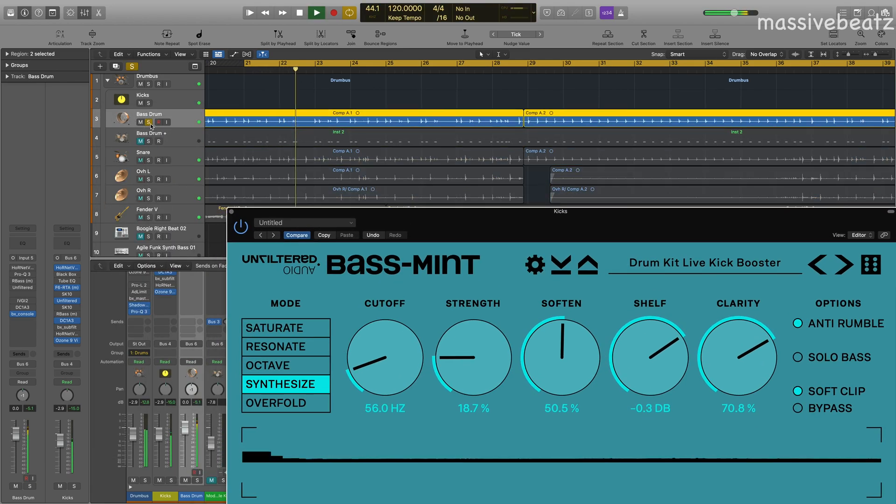
drag(526, 222, 313, 102)
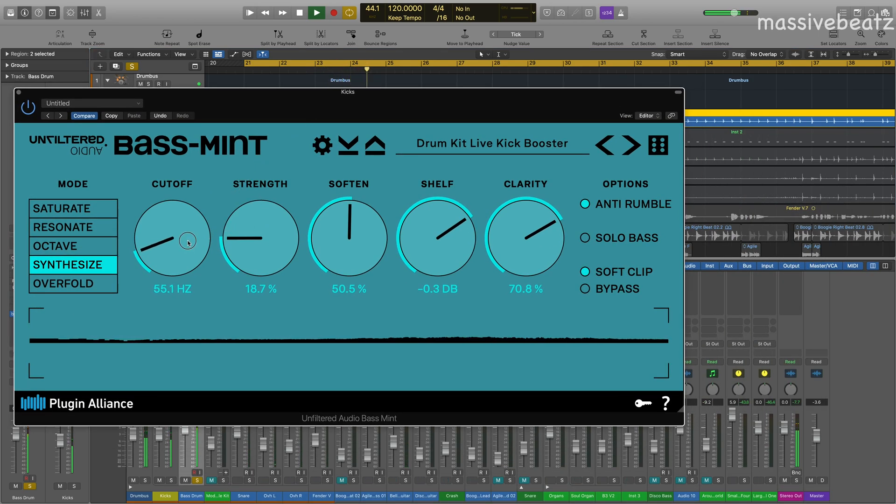
- Tune Bass-Mint on the soloed kick to Cutoff 35.1 Hz, Strength 69.8 % and Shelf 2.0 dB
drag(198, 230, 201, 108)
drag(267, 224, 281, 139)
drag(187, 237, 201, 278)
drag(429, 271, 430, 262)
mouse_move(174, 242)
mouse_down()
mouse_move(175, 220)
mouse_move(175, 329)
mouse_move(159, 283)
mouse_move(166, 257)
mouse_up()
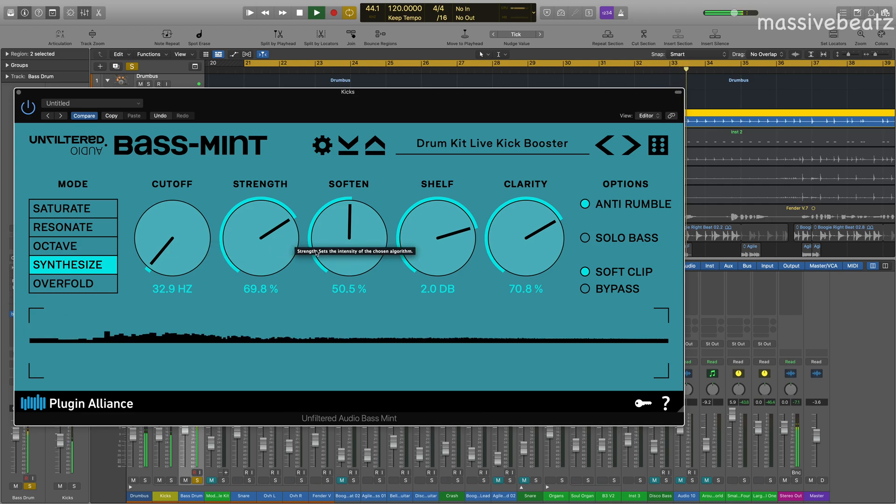
drag(181, 233, 182, 229)
- Switch Anti Rumble off and on again for comparison, and set Shelf to -1.6 dB and Clarity to 35.0 %
click(592, 206)
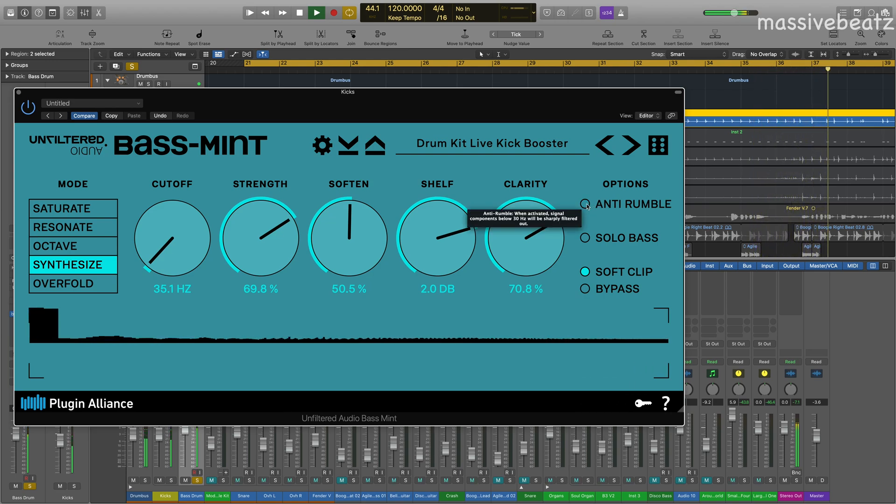
click(586, 205)
mouse_move(471, 259)
mouse_down()
mouse_move(468, 252)
mouse_move(458, 274)
mouse_move(460, 266)
mouse_up()
drag(526, 273, 527, 305)
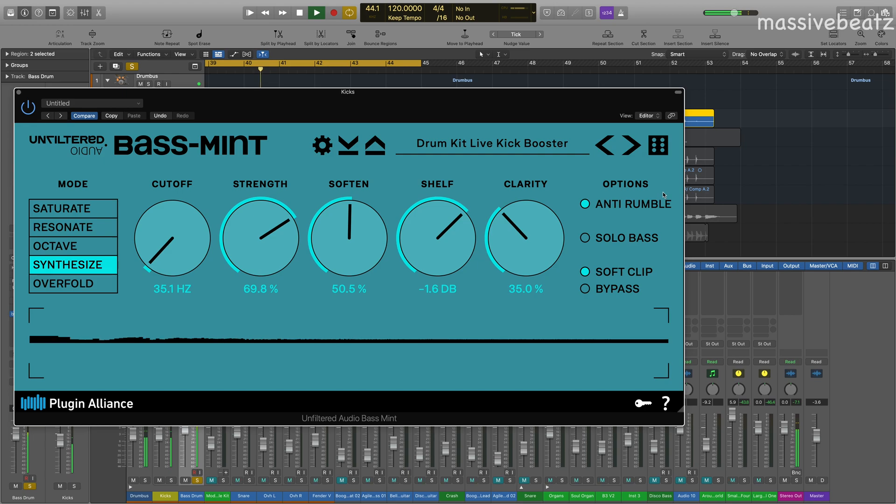
- Set Clarity to 80.7 %, Soften to 18.6 %, Strength to 27.7 % and Cutoff to about 76 Hz on the kick
drag(527, 261, 528, 224)
drag(336, 239, 253, 310)
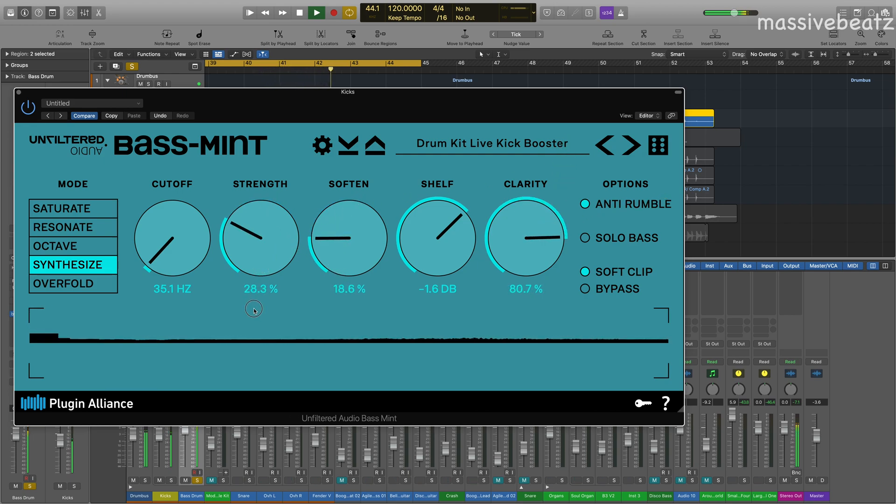
drag(209, 246, 172, 196)
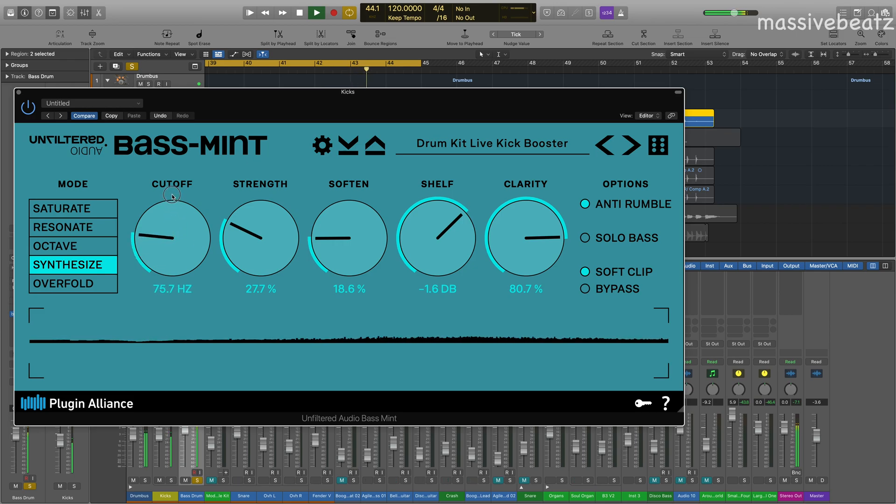
- Solo the Drumbus instead of the Bass Drum and tune Bass-Mint to Cutoff 62.3 Hz and Strength 23.7 %
drag(191, 92, 333, 245)
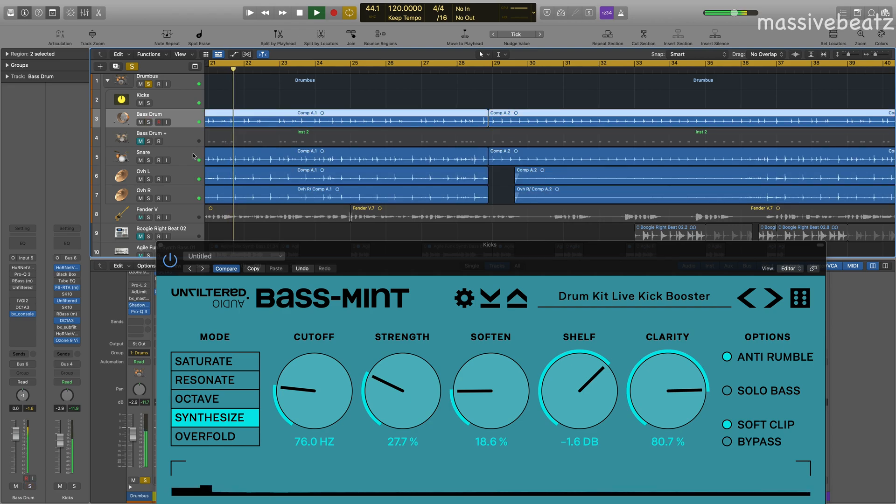
drag(326, 245, 305, 167)
drag(292, 316, 293, 317)
drag(350, 326, 352, 329)
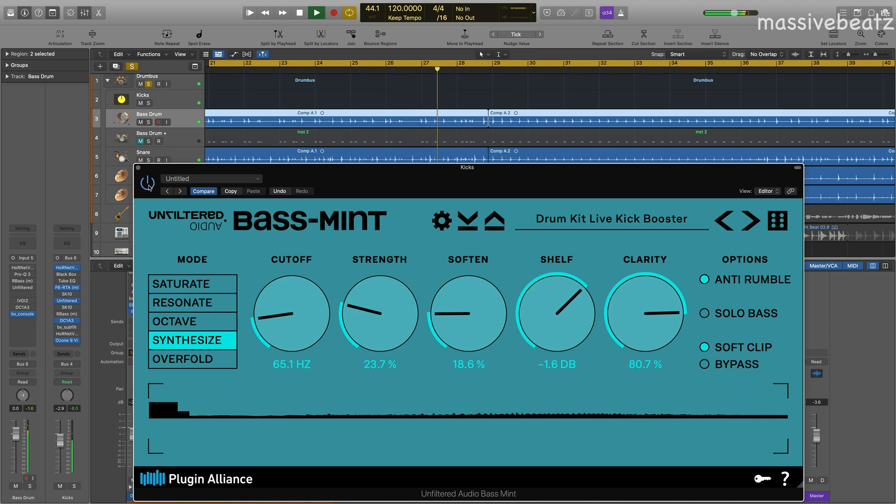
drag(286, 304, 286, 308)
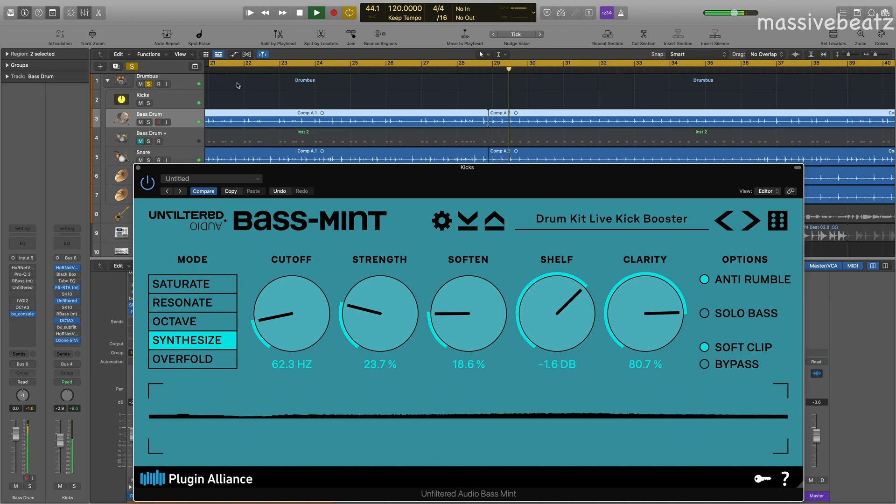
- Solo the Bass Drum again, set Cutoff to 57.6 Hz, Strength to 15.1 % and Soften to 22.3 %, and stop playback
click(149, 122)
mouse_move(268, 329)
mouse_down()
mouse_move(278, 288)
mouse_move(278, 334)
mouse_up()
drag(407, 334, 391, 334)
mouse_move(444, 316)
mouse_down()
mouse_move(484, 282)
mouse_move(450, 312)
mouse_up()
key(space)
- Load the General factory preset Low End Synthesis, play it on the kick and adjust its Cutoff
click(615, 220)
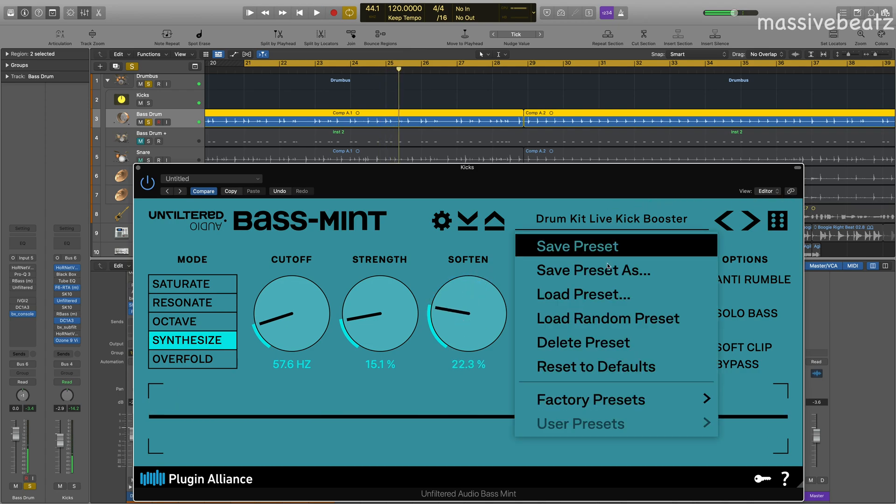
mouse_move(583, 400)
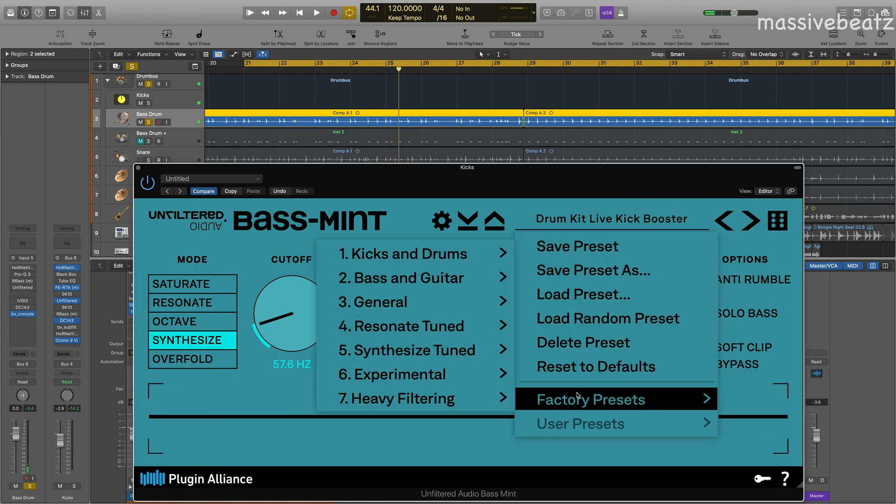
mouse_move(420, 350)
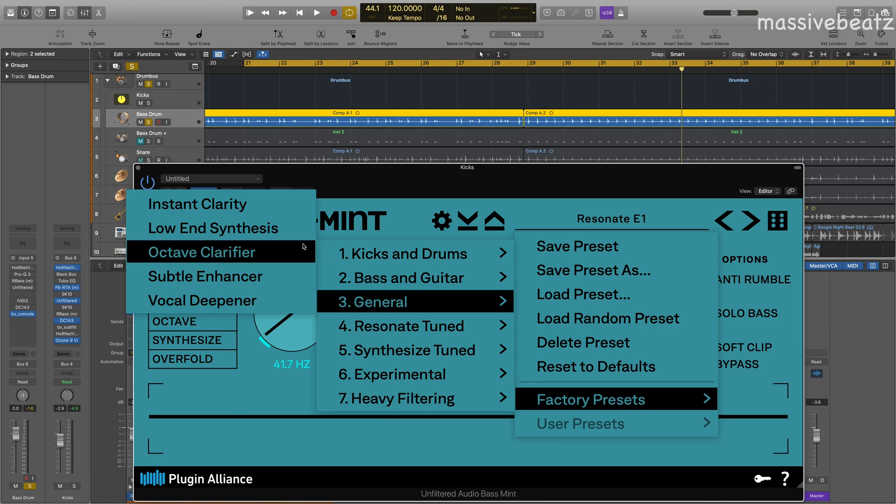
click(289, 235)
key(space)
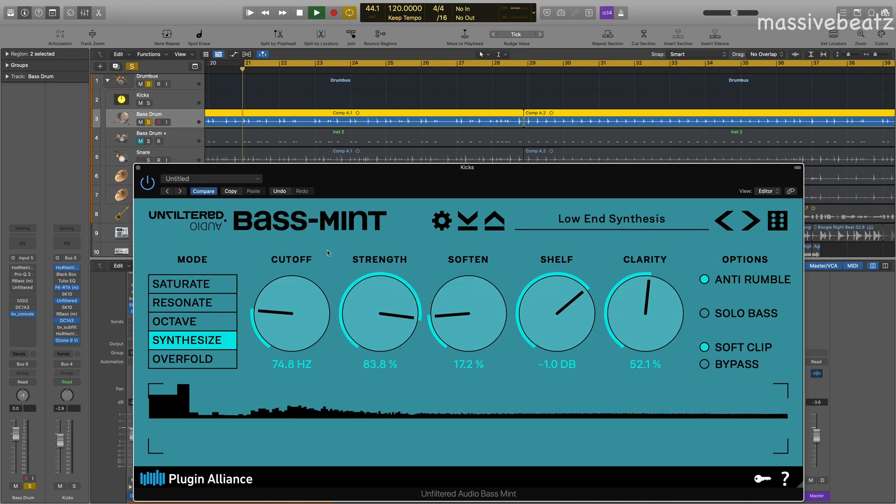
mouse_move(294, 306)
mouse_down()
mouse_move(294, 280)
mouse_move(290, 311)
mouse_up()
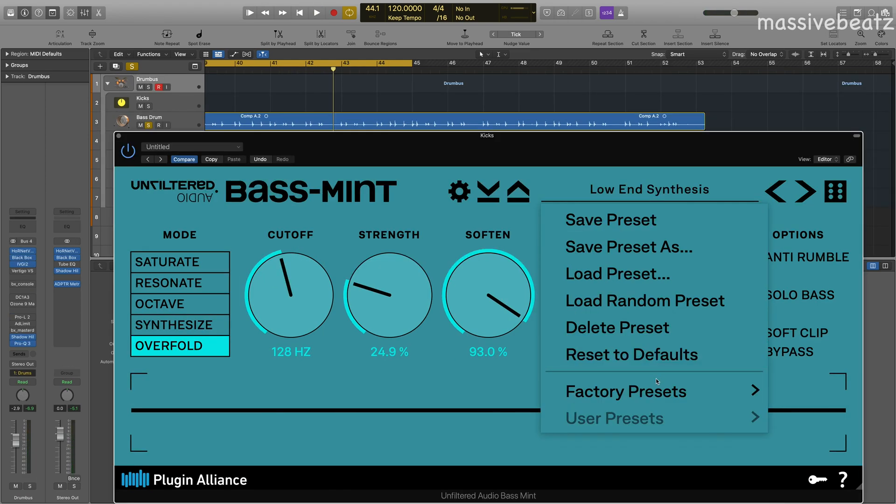
- Load the Kicks and Drums factory preset Kick Your Game Up, start playback and lower Strength to 6.0 %
mouse_move(652, 390)
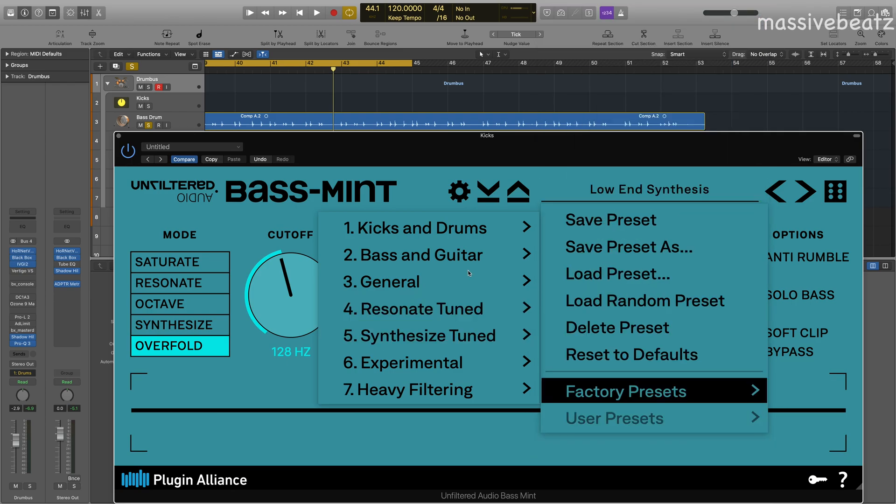
mouse_move(420, 228)
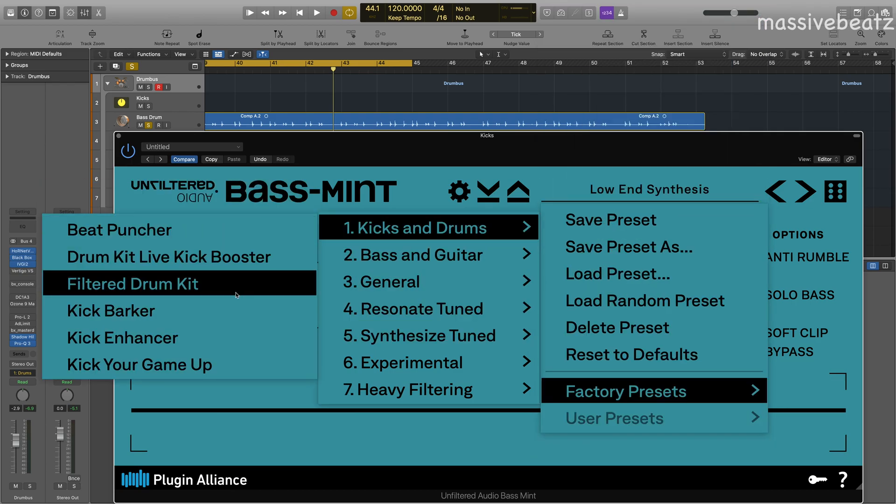
click(225, 359)
key(space)
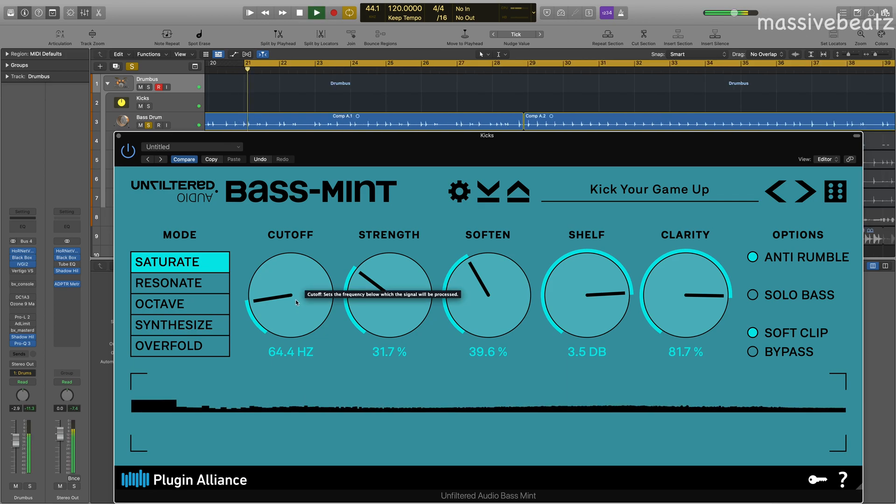
drag(384, 296, 365, 335)
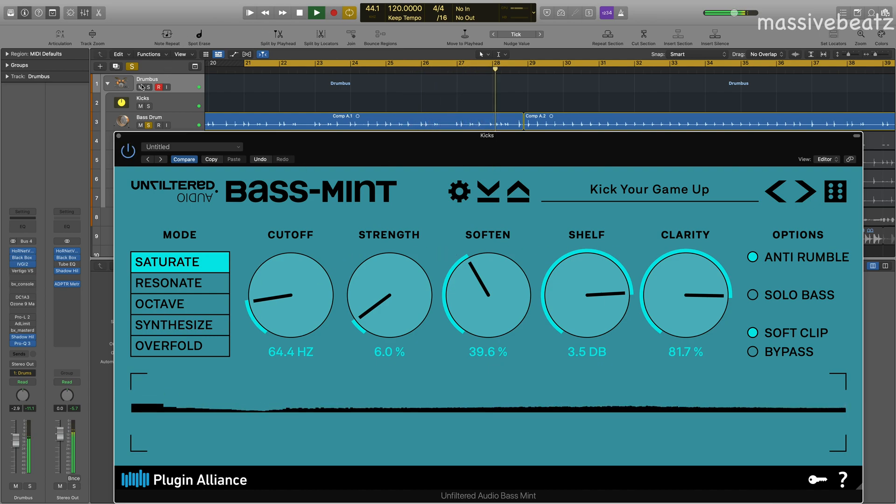
- Solo the Drumbus without the Bass Drum solo, compare the drums with Bass-Mint switched off and on, and set Shelf to 0.3 dB
click(148, 125)
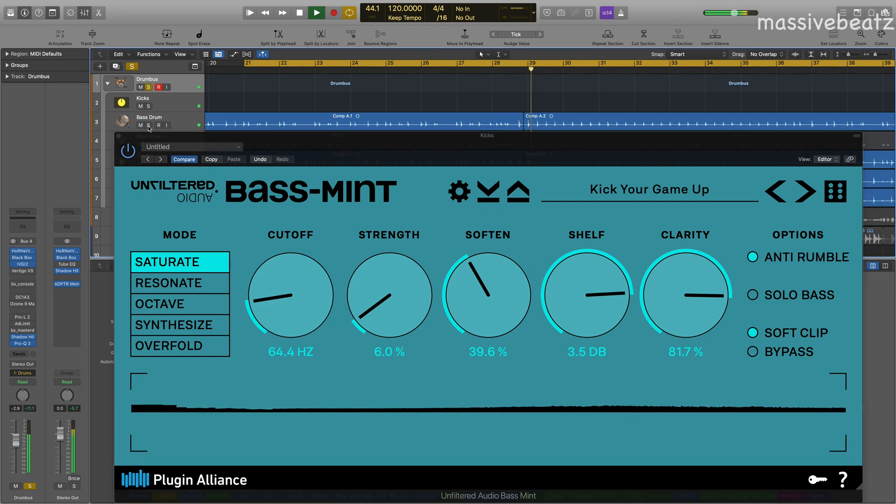
key(space)
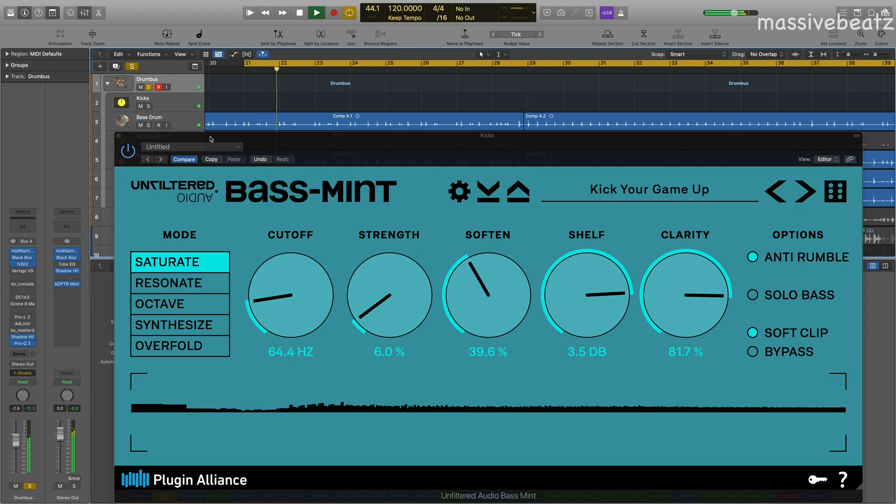
click(134, 154)
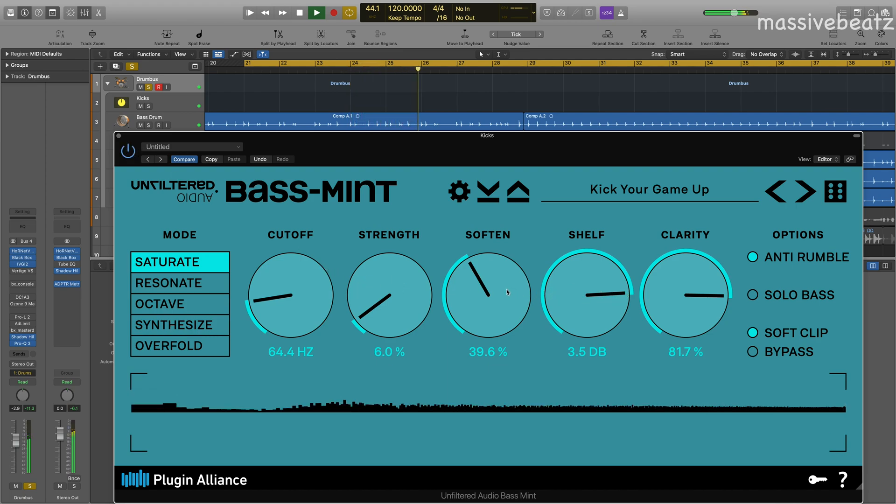
drag(569, 289, 571, 307)
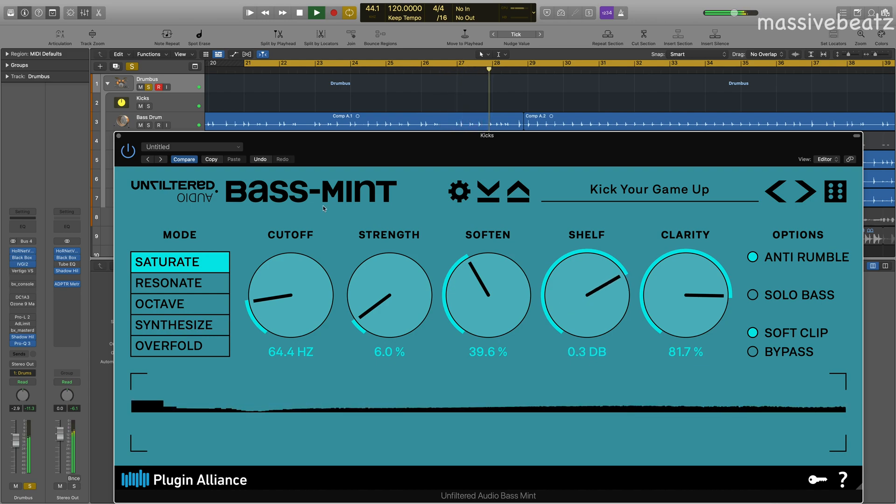
- Solo the Bass Drum again and lower Bass-Mint's Shelf to about -0.8 dB
click(147, 126)
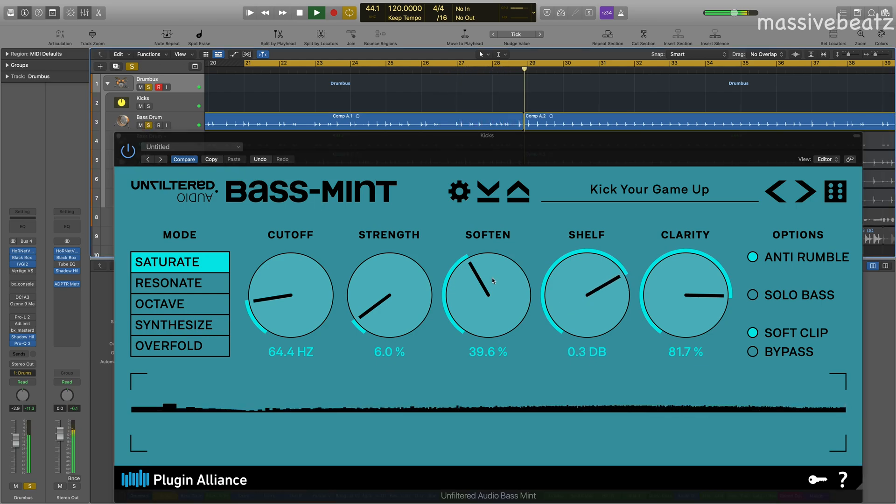
mouse_move(572, 285)
mouse_down()
mouse_move(598, 227)
mouse_move(583, 236)
mouse_move(570, 290)
mouse_up()
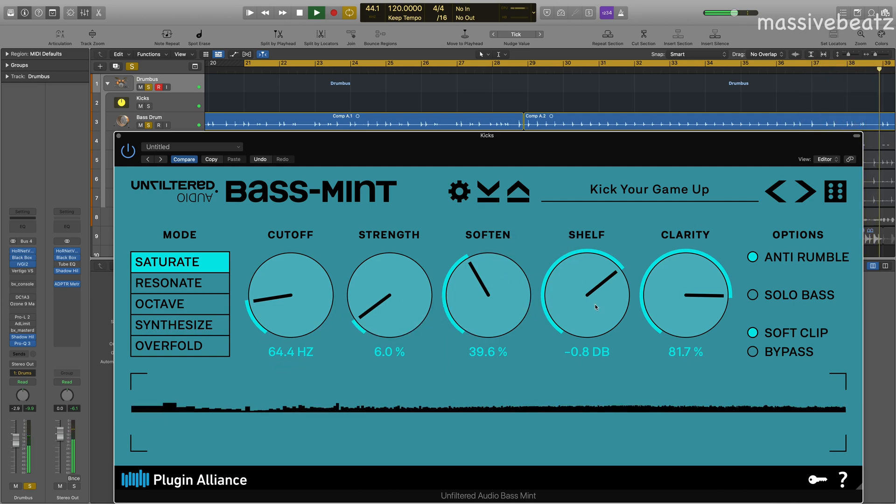
drag(595, 302, 595, 303)
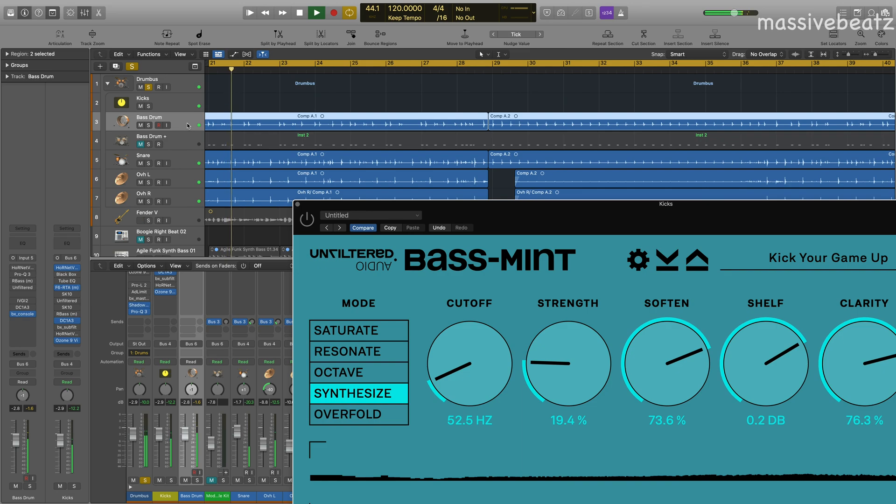
- Replace the Bass Drum with Bass Drum + by muting the former, and set Bass-Mint's Cutoff to 56.3 Hz in Synthesize mode
click(140, 125)
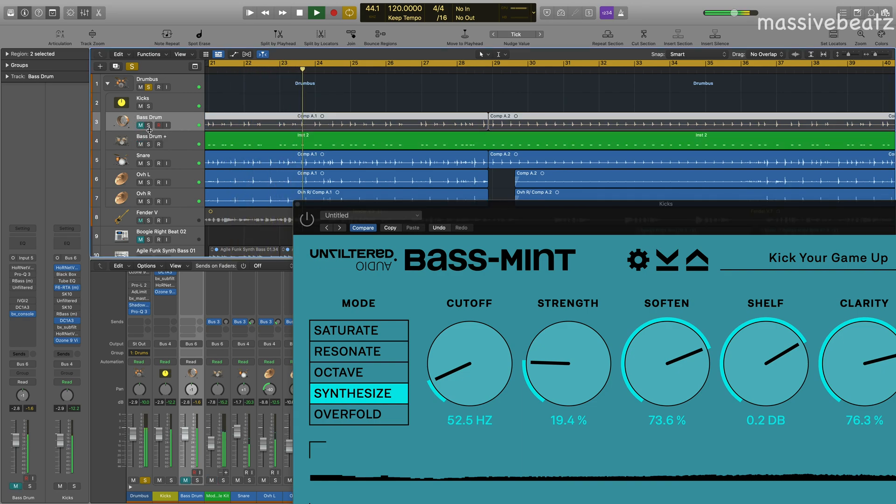
click(185, 146)
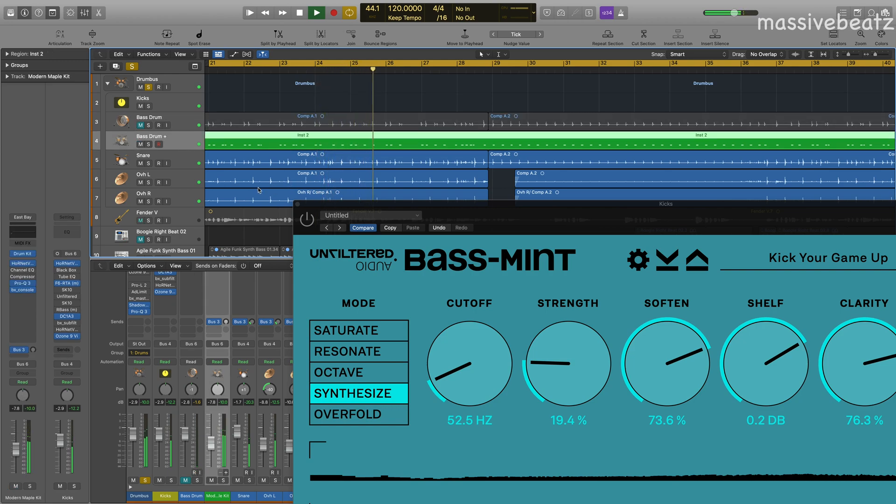
drag(436, 211, 266, 143)
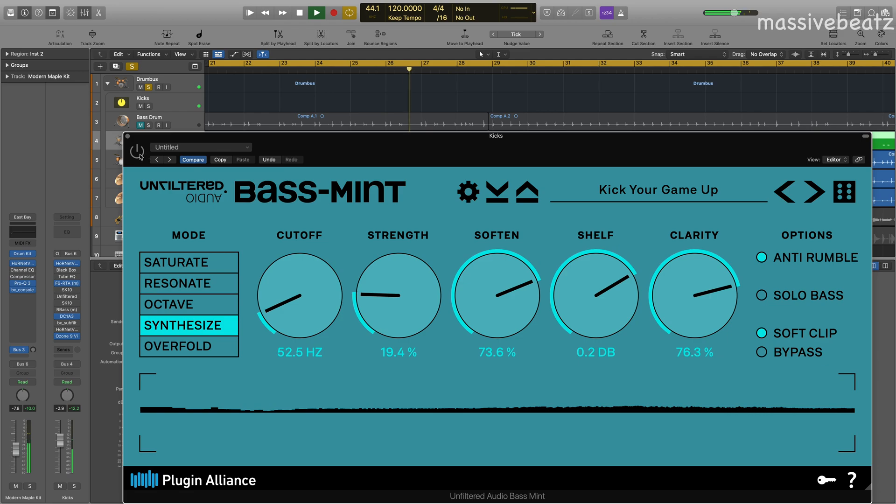
drag(293, 290, 293, 293)
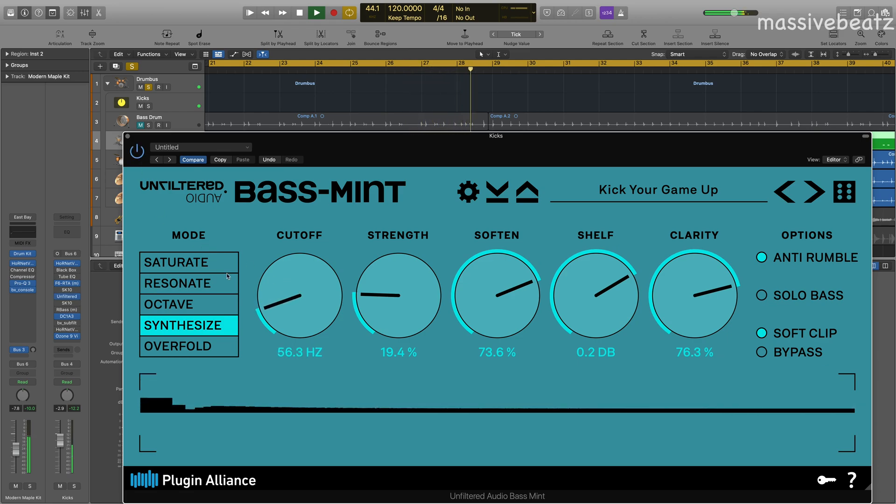
- Switch Bass-Mint to Saturate mode with Cutoff at 109 Hz, Strength at 58.2 % and Shelf at -1.1 dB
click(184, 256)
drag(292, 260, 293, 245)
drag(391, 291, 410, 211)
drag(626, 273, 626, 276)
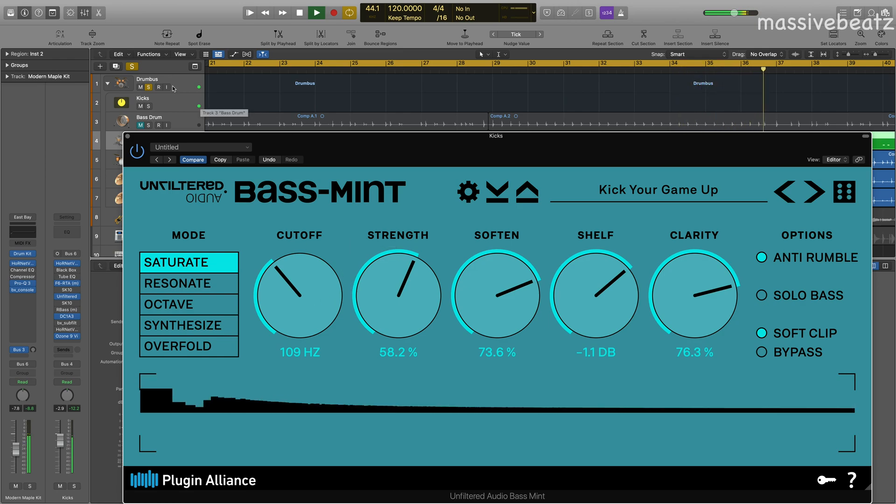
- Clear the solo, adjust the Bass Drum + fader to about -5.1 dB against the full mix, and solo the Drumbus again
click(133, 68)
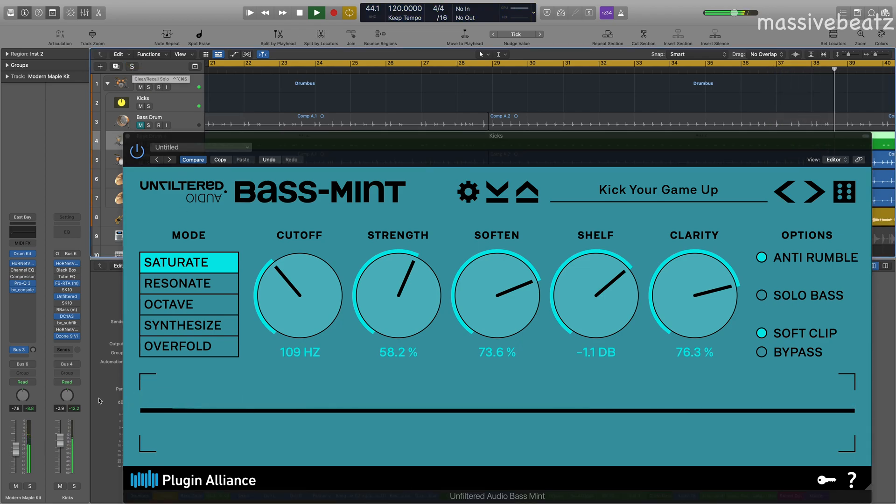
drag(15, 449, 15, 460)
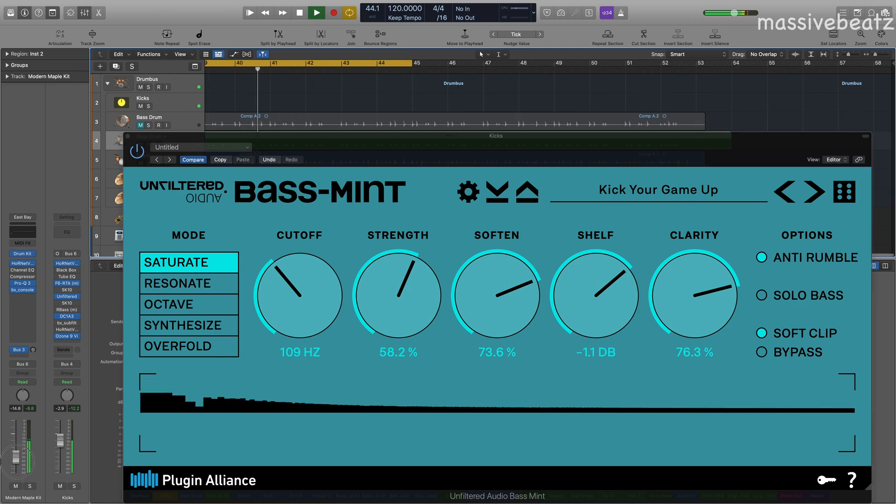
drag(17, 461, 22, 441)
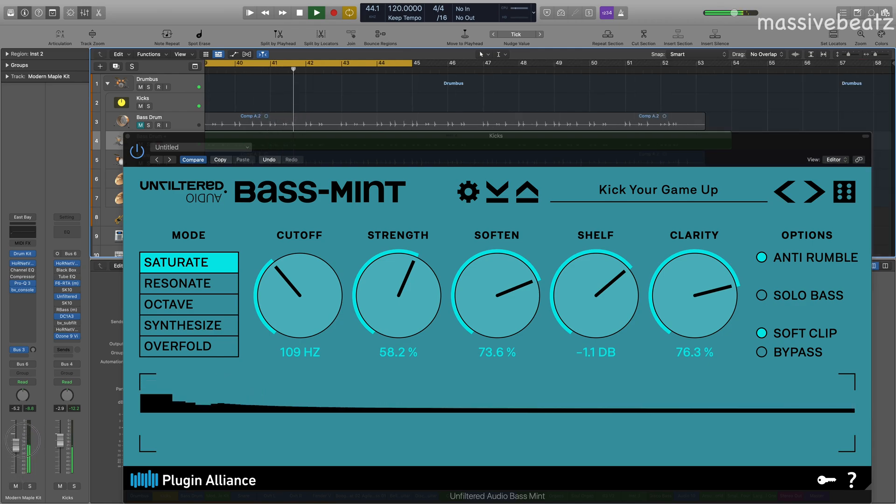
click(148, 87)
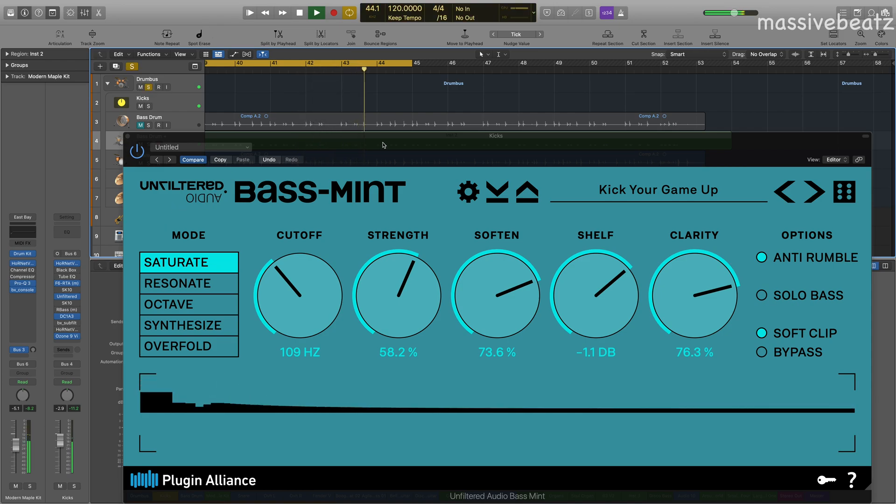
- In Saturate mode, set Bass-Mint's Cutoff to 42 Hz, Strength to 17.5 % and Soften to 77.7 %
drag(422, 145, 375, 125)
drag(273, 275, 254, 341)
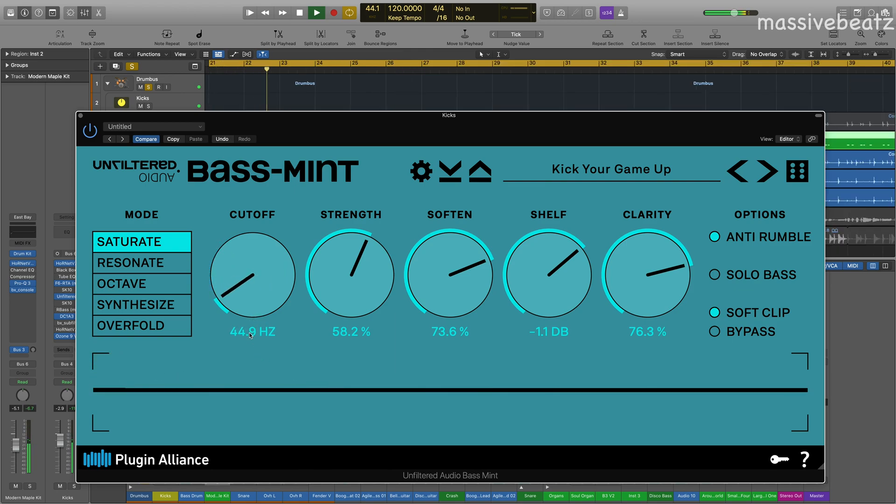
click(251, 332)
text(42)
key(Return)
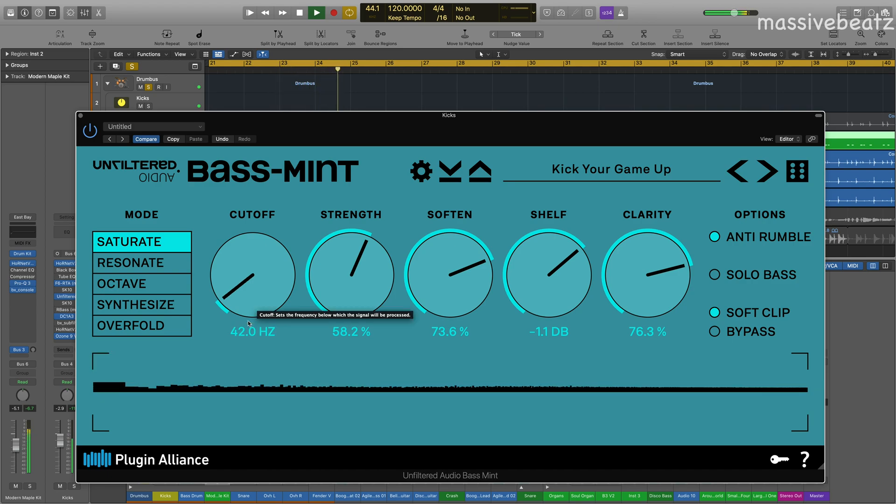
drag(348, 280, 344, 370)
mouse_move(450, 275)
mouse_down()
mouse_move(443, 376)
mouse_move(467, 277)
mouse_up()
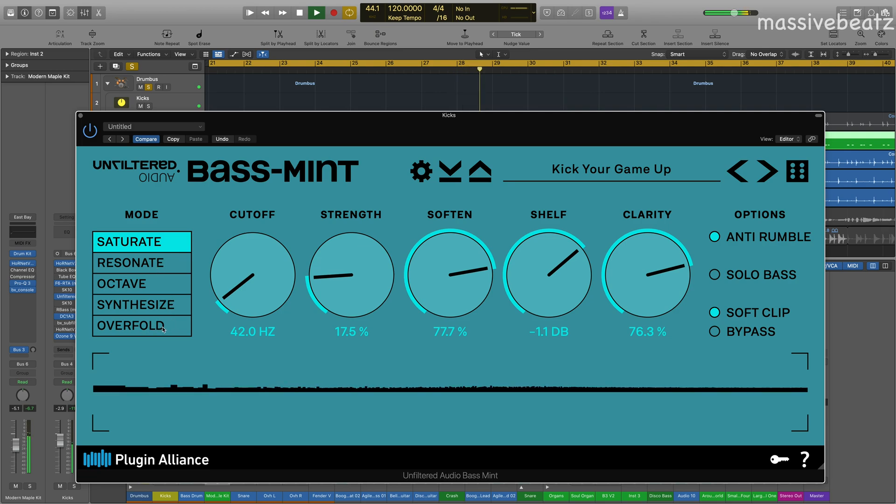
- Switch Bass-Mint to Overfold mode and set Cutoff to 43.1 Hz, Strength to 62.5 %, Soften to 33.6 % and Shelf to -2.2 dB
click(179, 327)
drag(265, 284, 260, 279)
drag(347, 265, 351, 232)
drag(540, 249, 558, 280)
drag(436, 274, 436, 354)
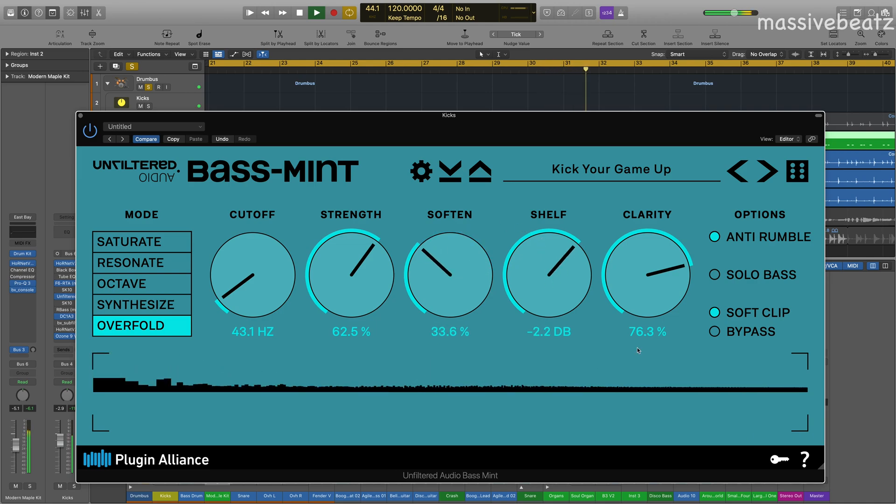
- Refine the Overfold sound with Clarity at 56.2 %, Strength at 13.8 % and Cutoff at 45.5 Hz, then stop playback
drag(648, 276, 648, 311)
mouse_move(350, 279)
mouse_down()
mouse_move(347, 376)
mouse_move(356, 410)
mouse_move(340, 311)
mouse_move(336, 414)
mouse_move(340, 292)
mouse_up()
drag(273, 296, 273, 292)
key(space)
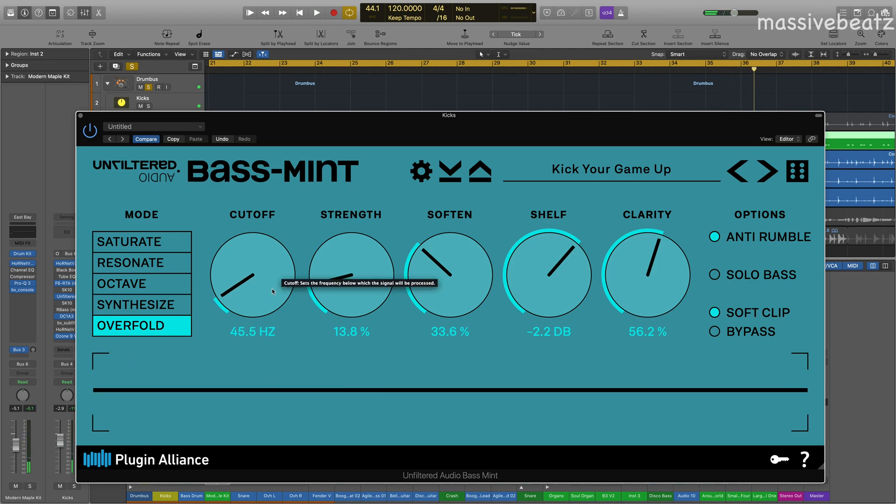
- Move the Bass-Mint window clear of the mixer's master channels and shrink it slightly
drag(581, 139, 519, 123)
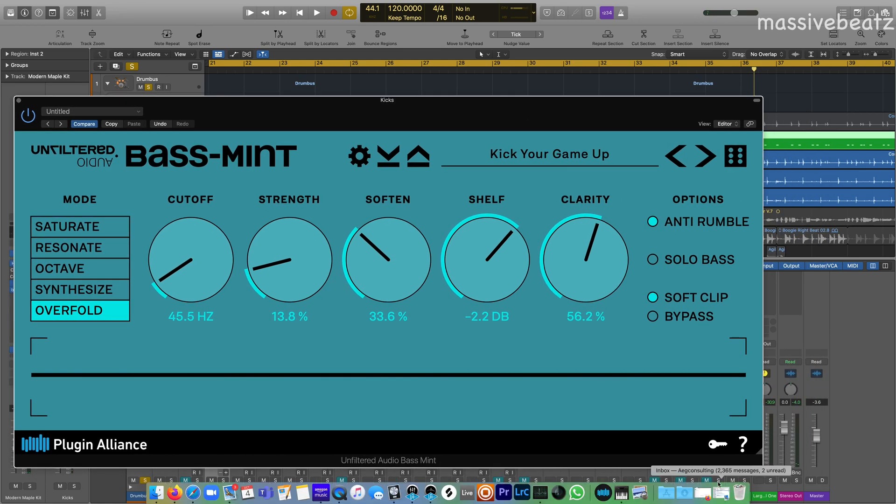
click(717, 423)
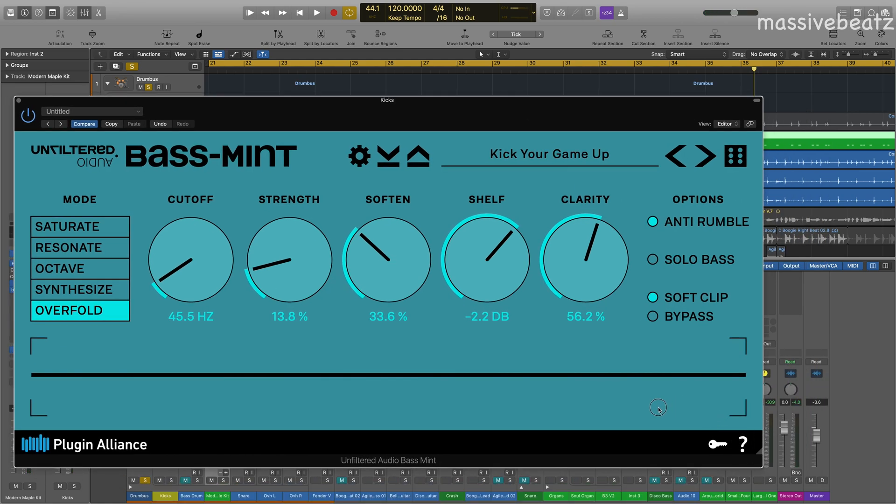
drag(759, 450, 656, 421)
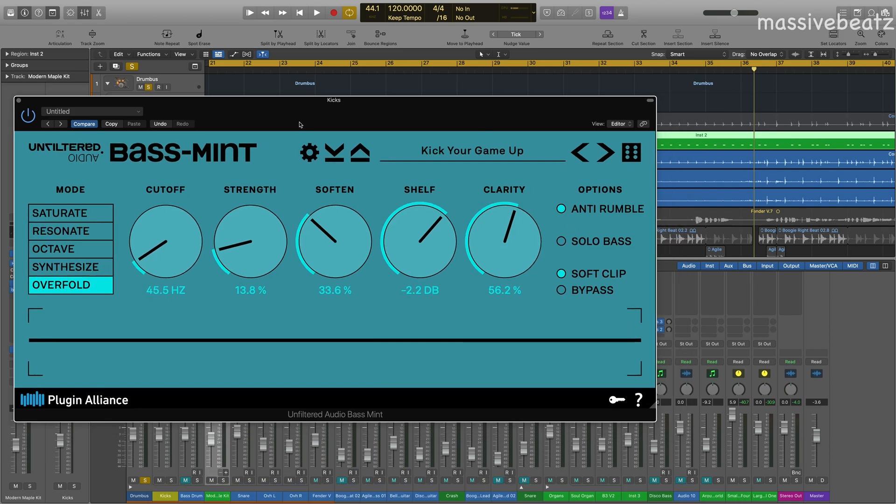
- Try the Impact color theme, apply Peppermint instead, and place a much smaller Bass-Mint window over the middle of the arrangement
click(308, 150)
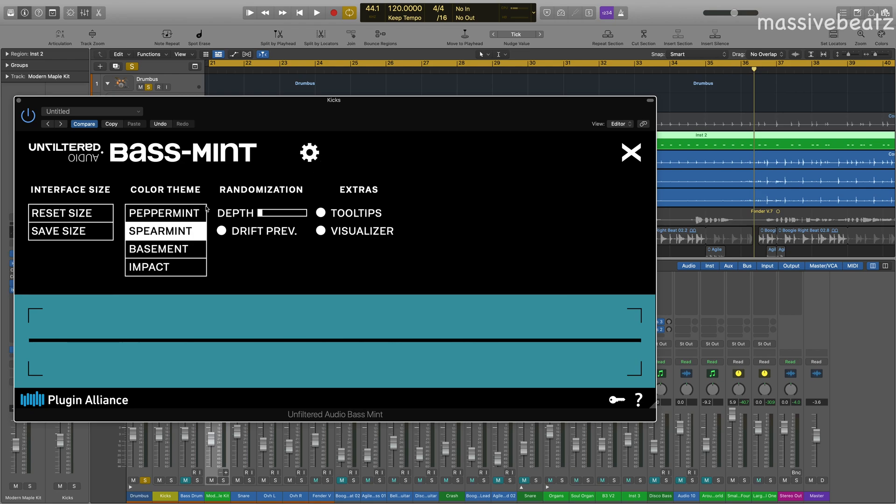
click(160, 267)
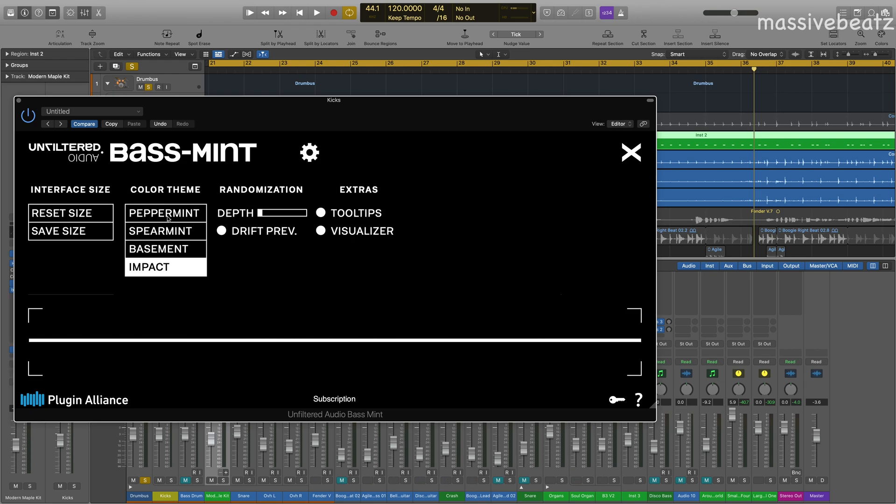
click(168, 215)
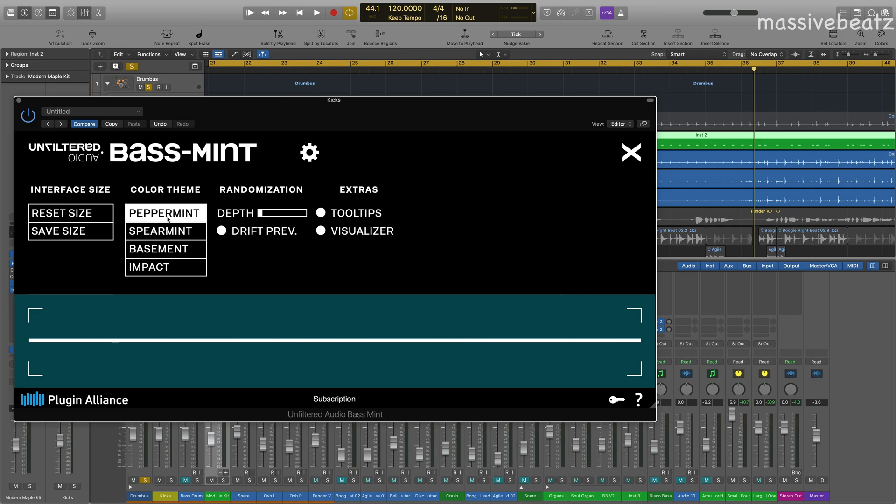
click(631, 152)
drag(646, 405, 336, 283)
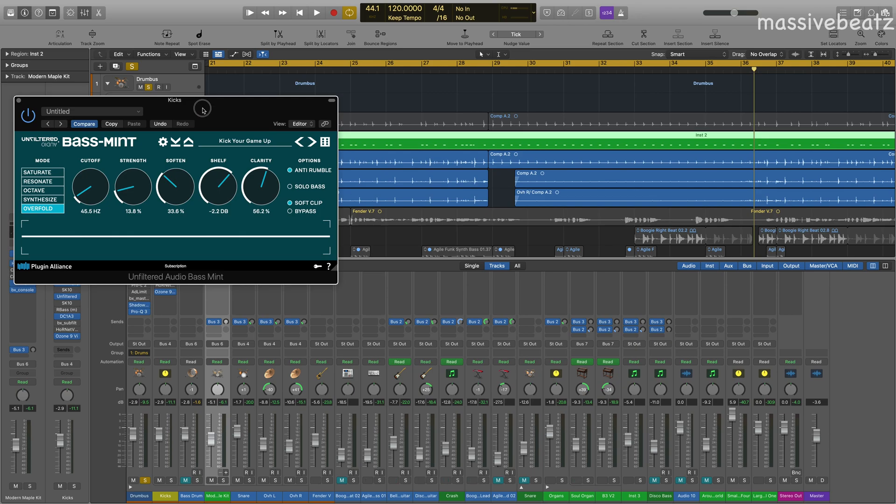
drag(203, 110, 473, 112)
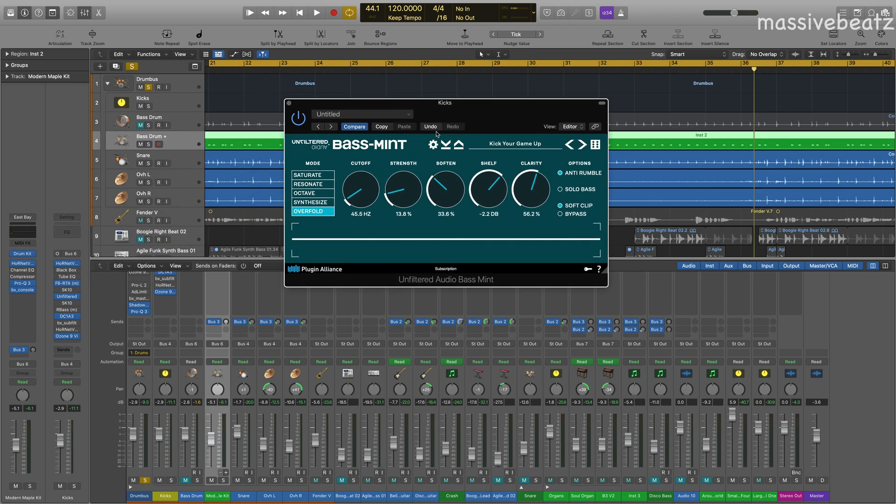
- Open the RBass plug-in from the Kicks bus in front of Bass-Mint and switch Bass-Mint off
click(177, 122)
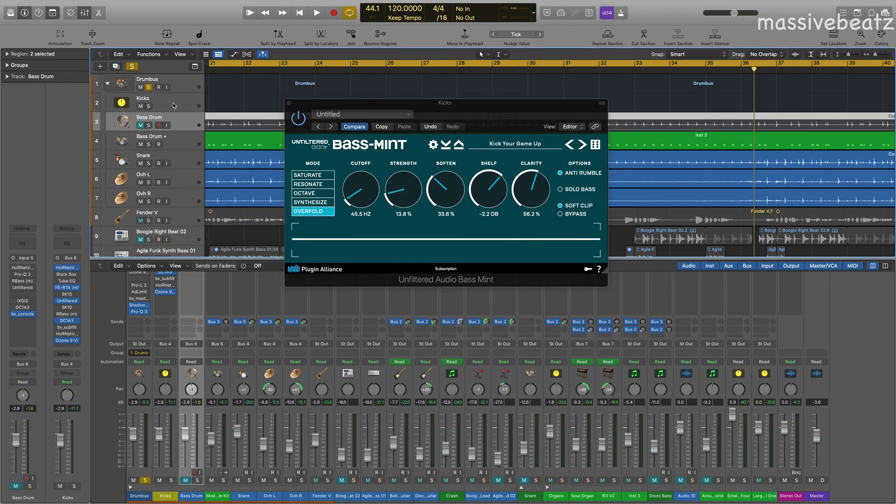
click(172, 107)
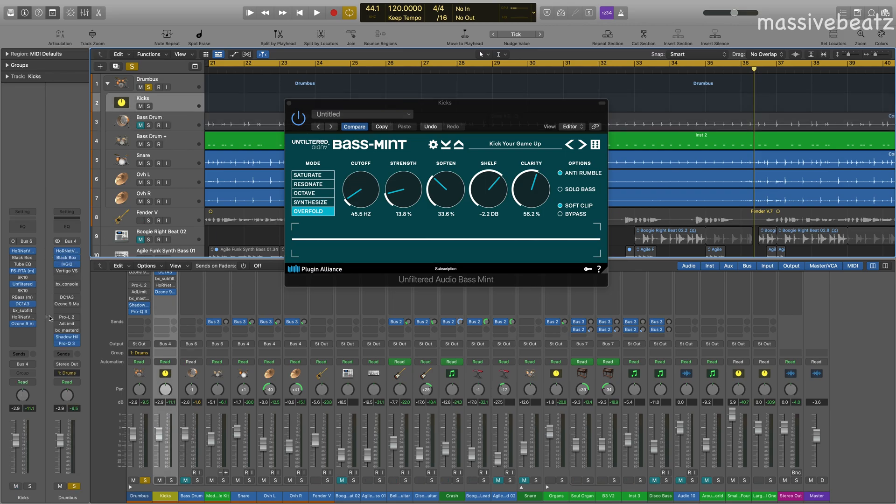
click(23, 296)
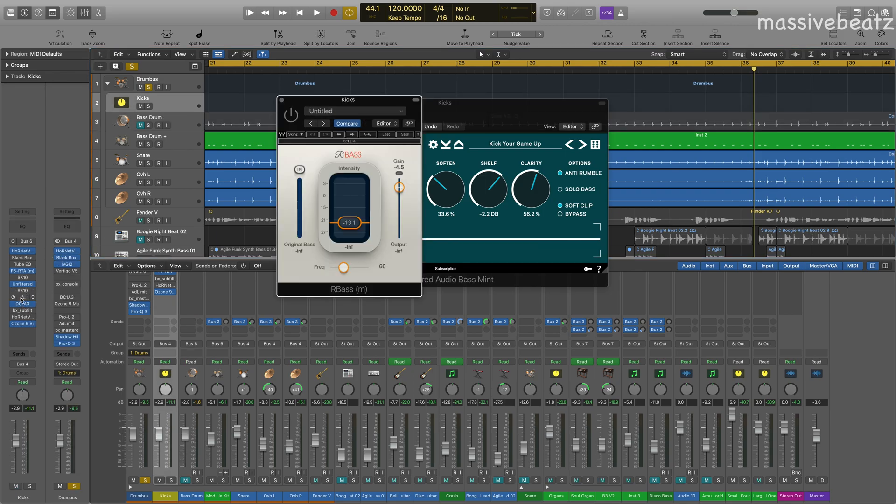
drag(364, 100, 500, 202)
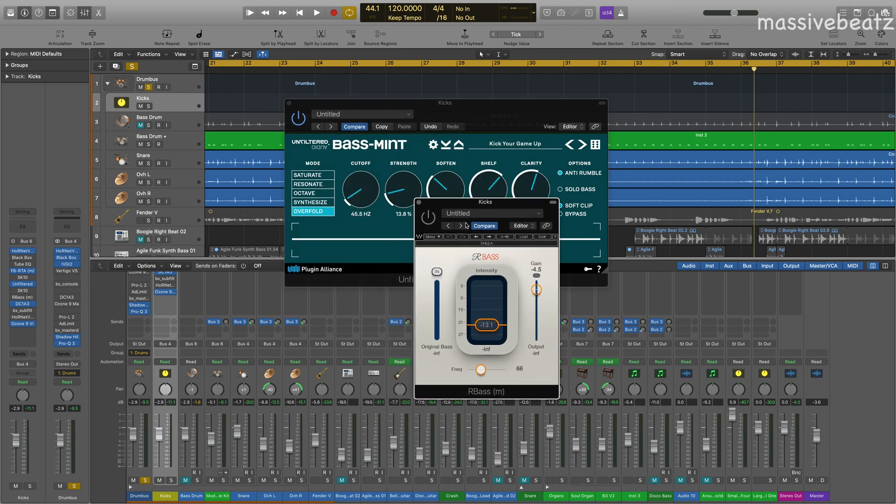
click(302, 120)
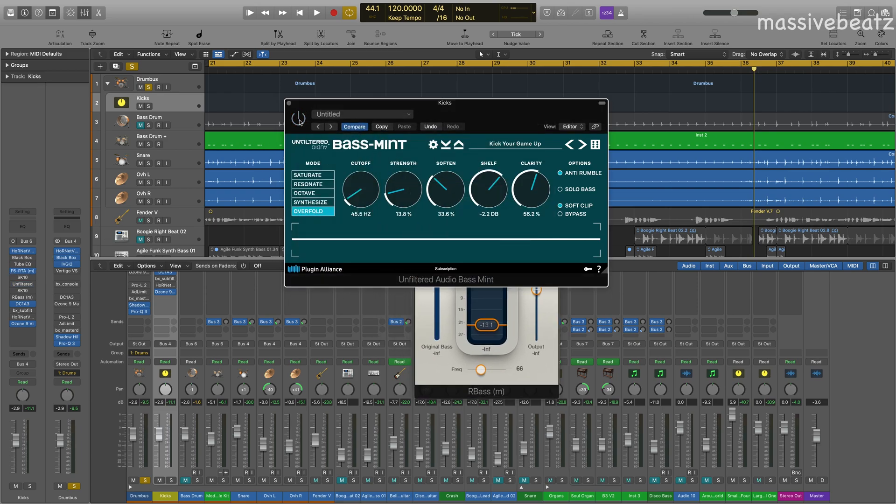
click(423, 337)
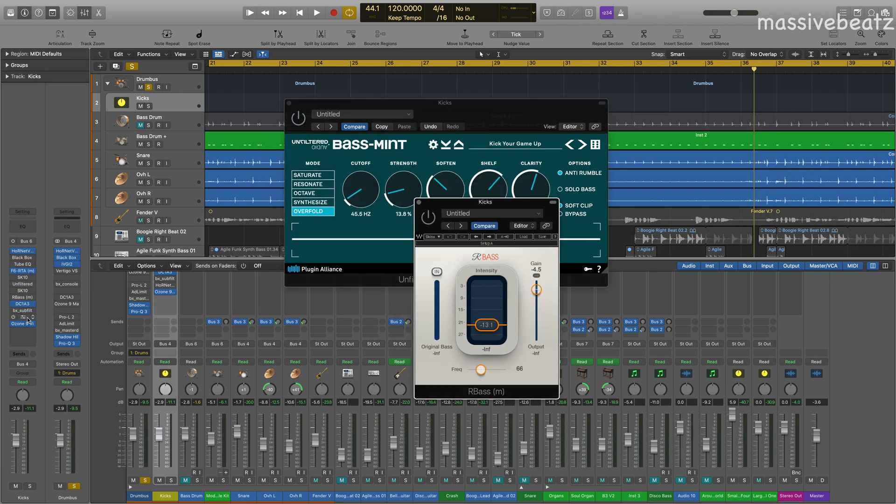
- Open the SK10 subkick simulator from the Kicks bus and arrange SK10 and RBass on opposite sides of Bass-Mint
click(25, 291)
drag(342, 134, 219, 82)
mouse_move(293, 384)
mouse_down()
mouse_move(345, 502)
mouse_move(299, 420)
mouse_move(294, 385)
mouse_up()
drag(264, 53, 722, 108)
drag(515, 205, 208, 243)
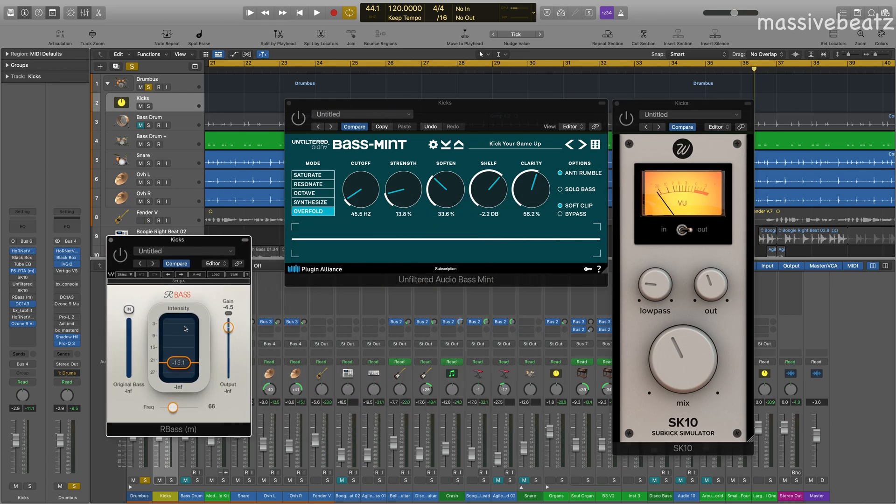
click(316, 203)
click(308, 212)
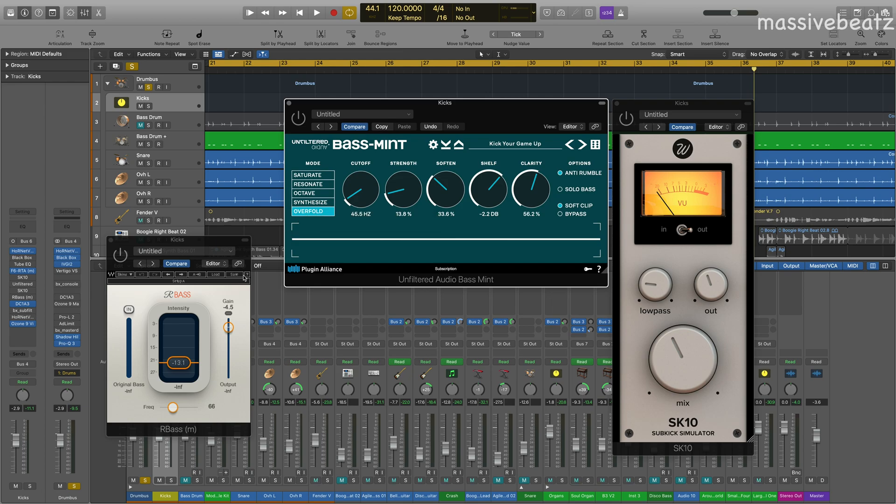
drag(682, 109, 688, 110)
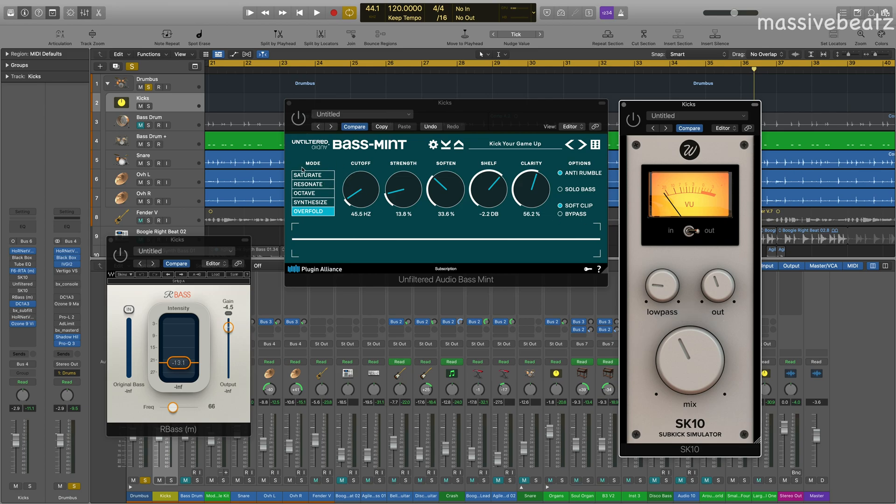
drag(700, 106, 701, 107)
mouse_move(682, 286)
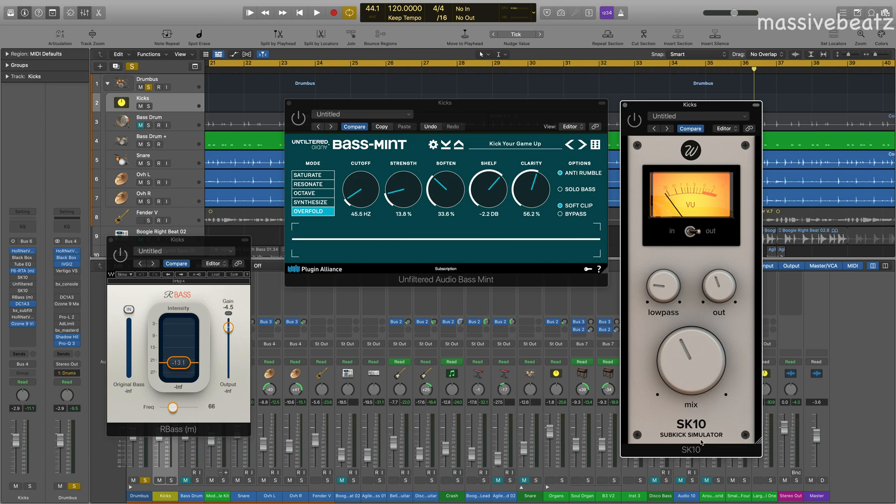
click(215, 264)
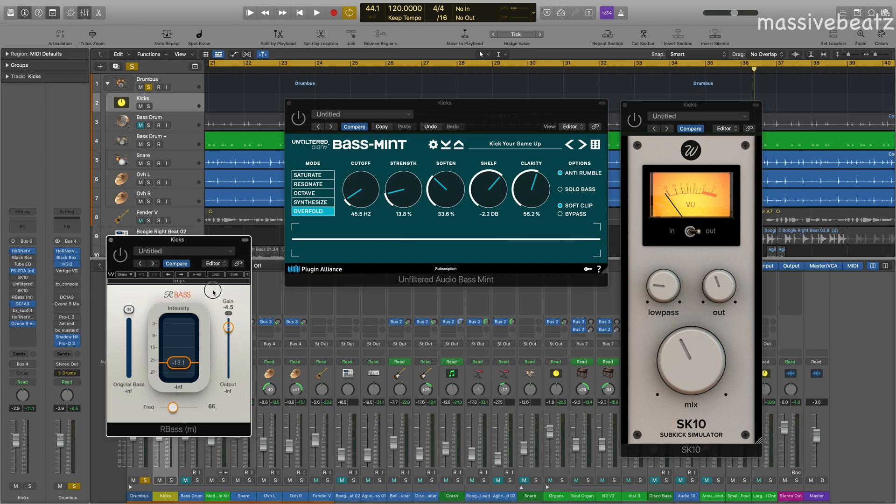
- Enlarge the Bass-Mint window, move it up over the arrangement and bring RBass in front of it
click(513, 117)
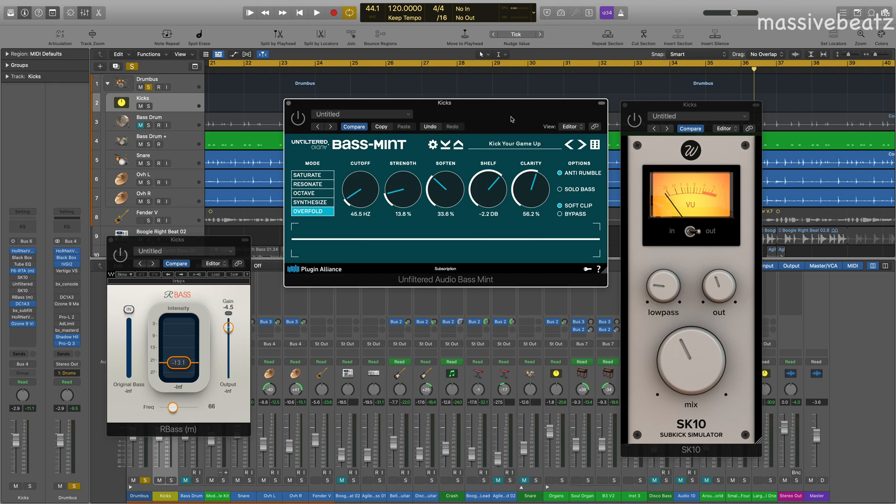
drag(603, 271, 835, 369)
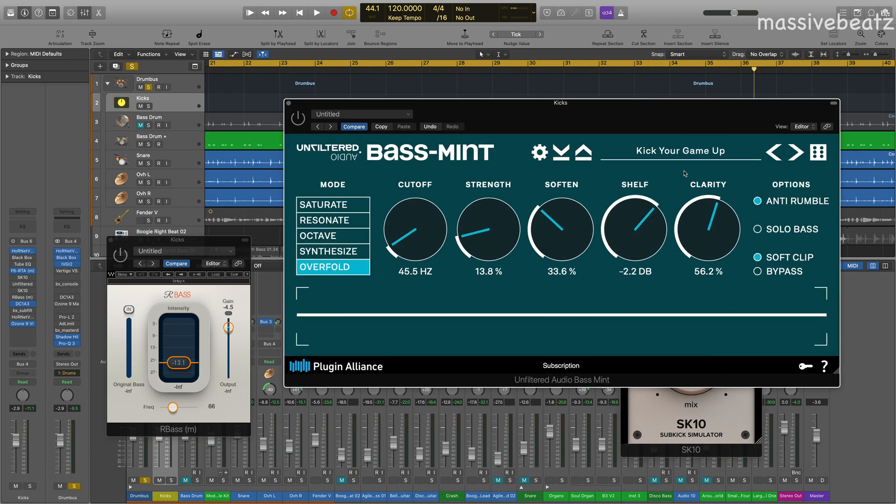
drag(677, 132, 543, 38)
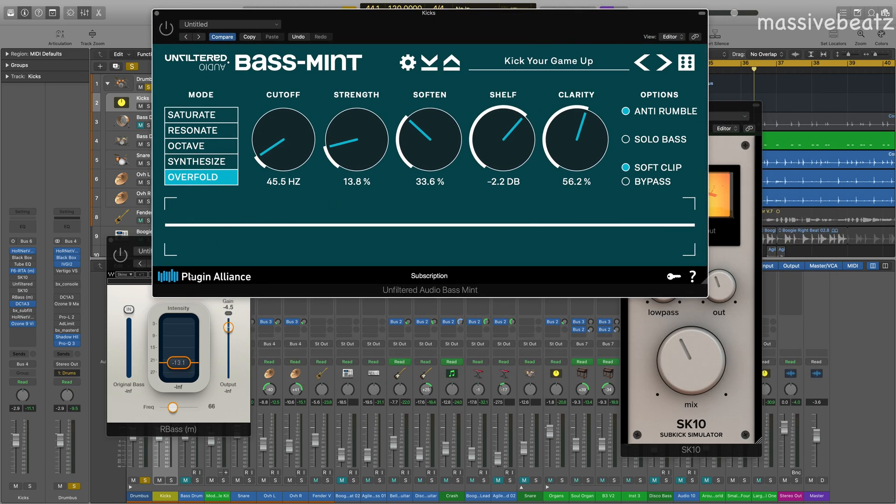
click(135, 295)
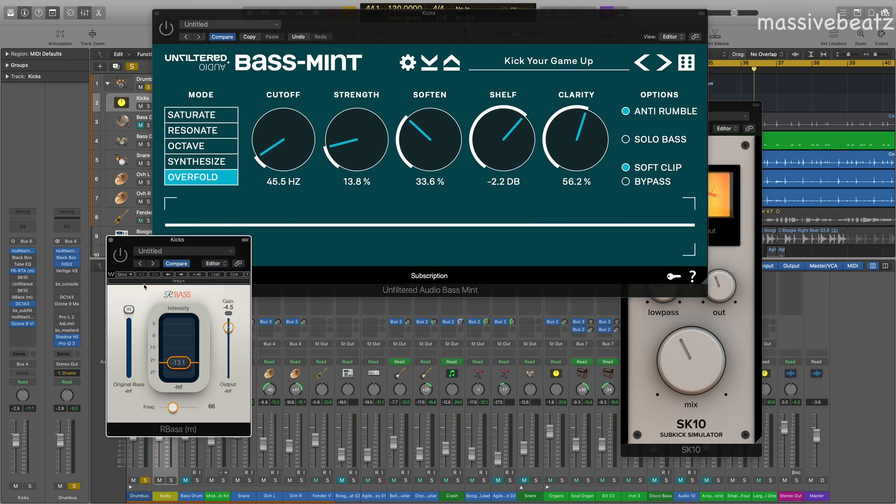
- Open the bx_subfilter plug-in from the Kicks bus and place it below Bass-Mint, between RBass and SK10
click(22, 310)
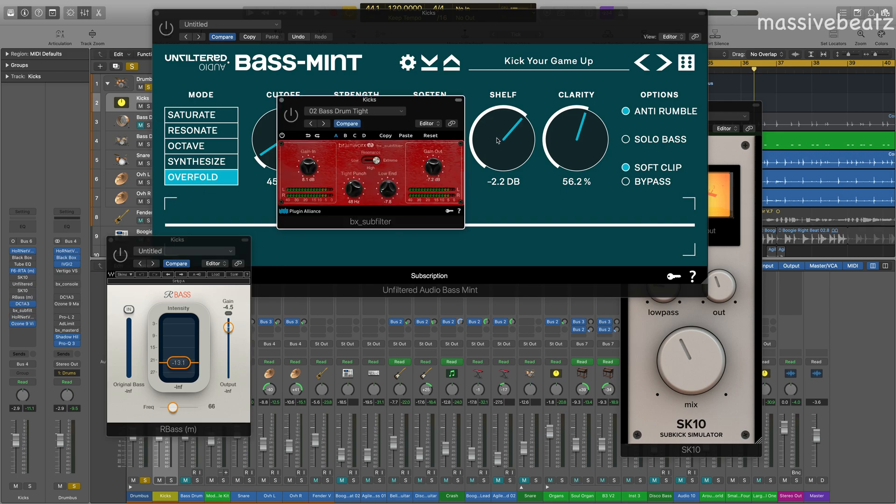
drag(415, 112, 437, 308)
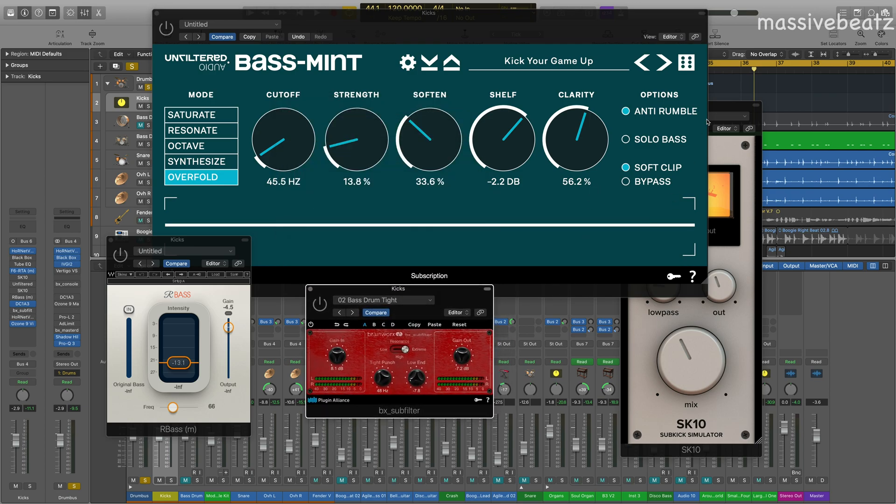
- Move the Bass-Mint window clear, load the 01 Bass Drum Extreme preset in bx_subfilter and adjust its Gain Out
drag(709, 123, 751, 139)
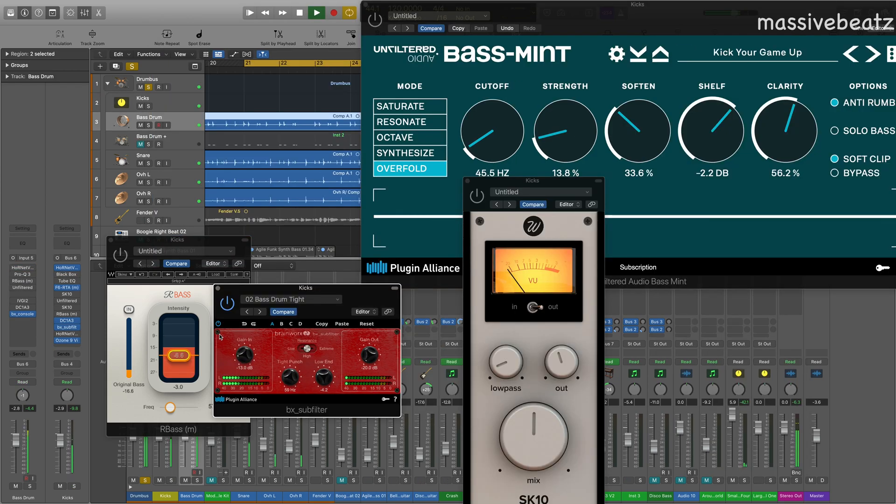
click(308, 299)
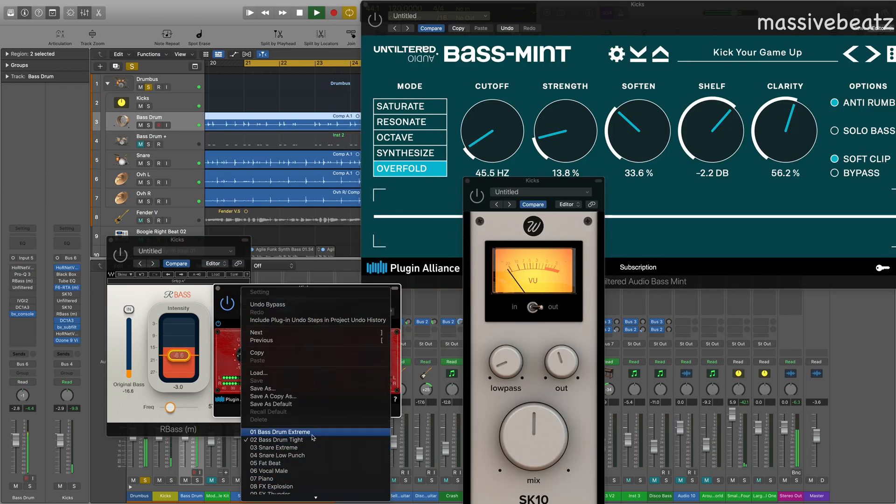
click(308, 433)
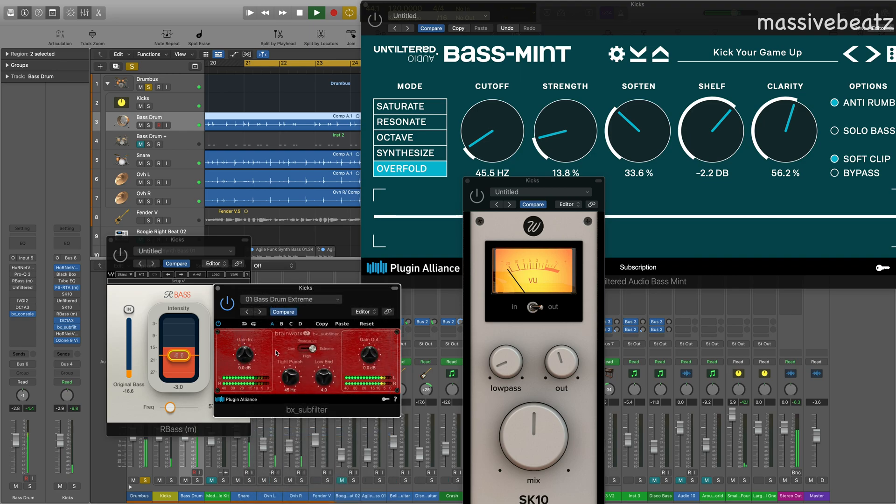
click(281, 300)
click(260, 292)
drag(369, 357, 365, 440)
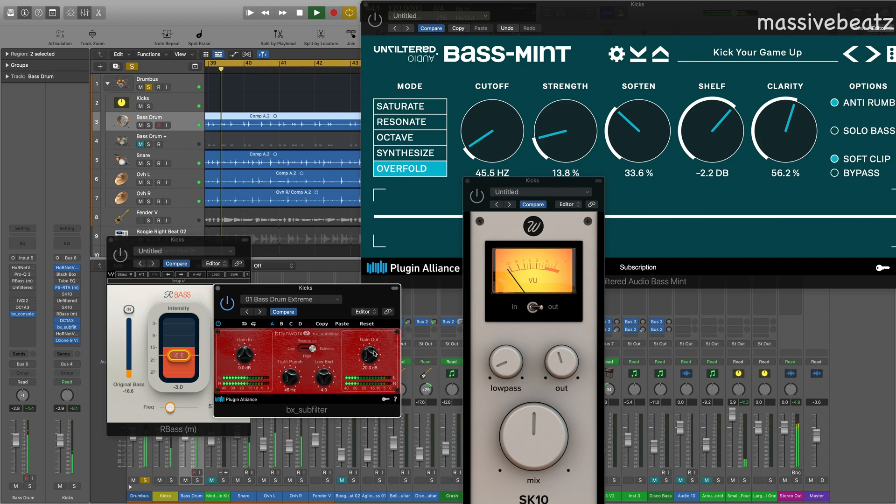
drag(371, 355, 372, 323)
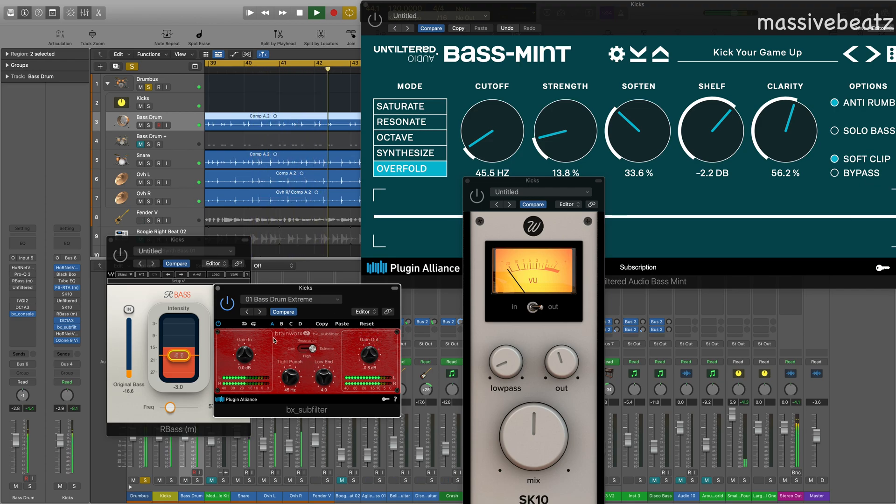
- Load the 02 Bass Drum Tight preset in bx_subfilter and set Gain Out to -17.3 dB and Low End to -1.3
click(289, 299)
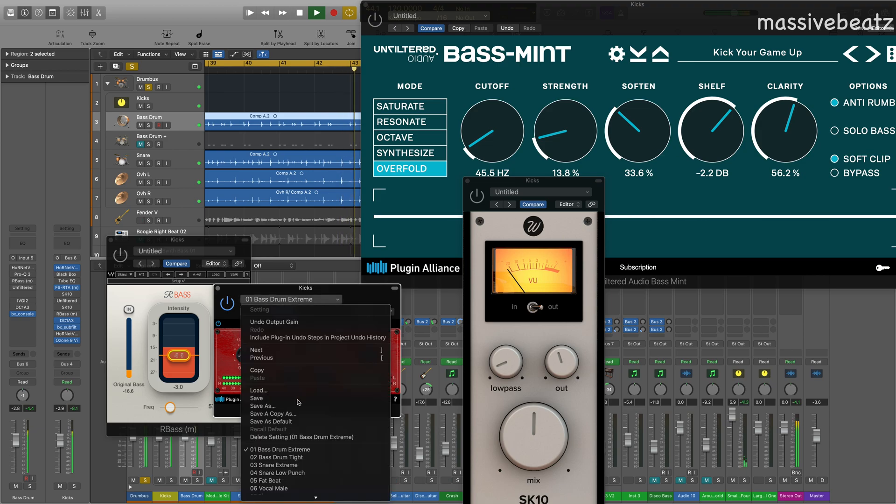
click(296, 457)
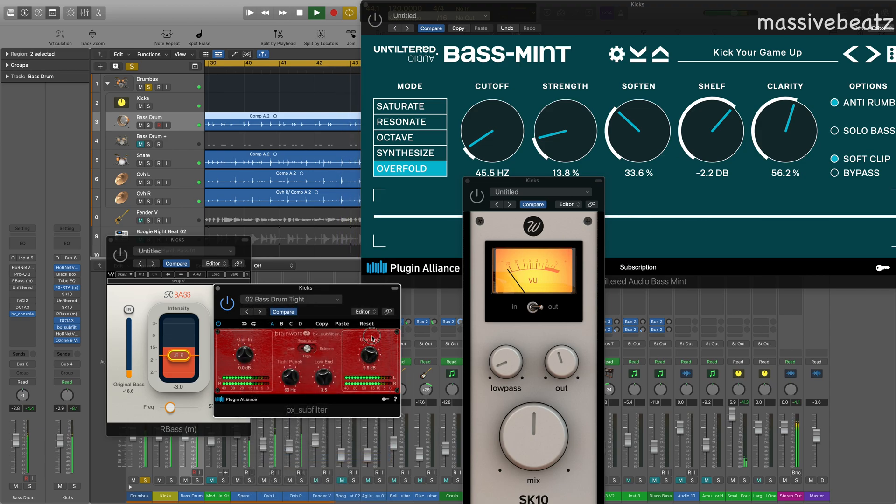
drag(372, 335, 369, 350)
click(312, 349)
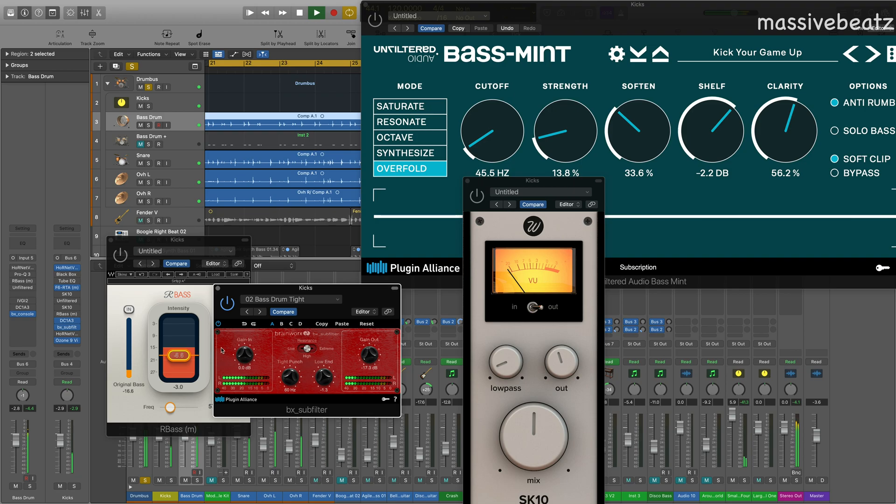
- Load 01 Bass Drum Extreme in bx_subfilter again, with Low resonance, Tight Punch 34 Hz and Gain Out -10.1 dB, and switch the plug-in off
click(286, 300)
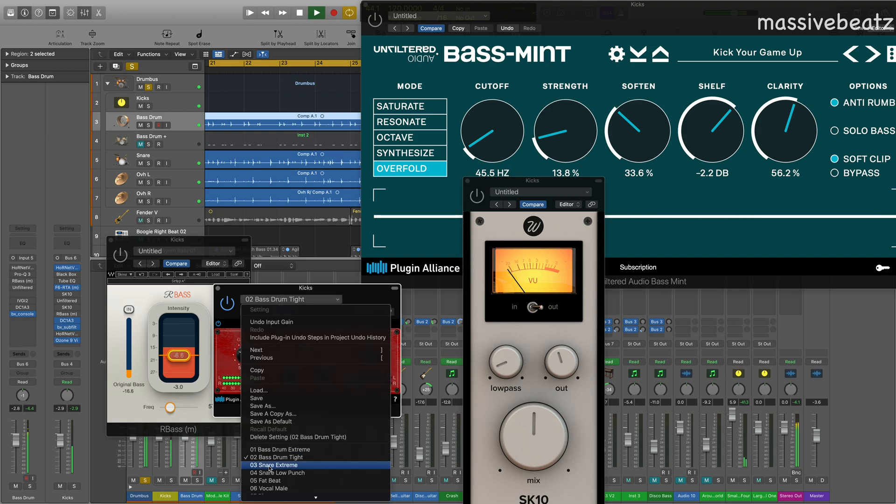
scroll(308, 472, down, 3)
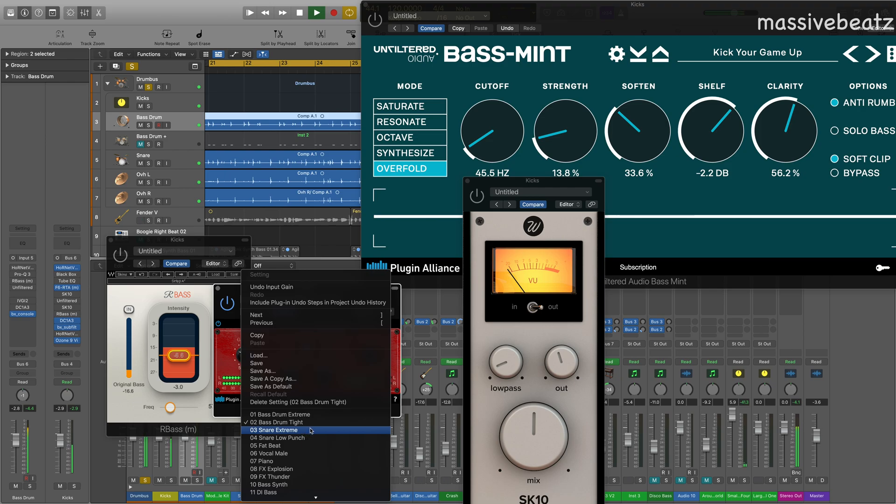
scroll(310, 430, down, 2)
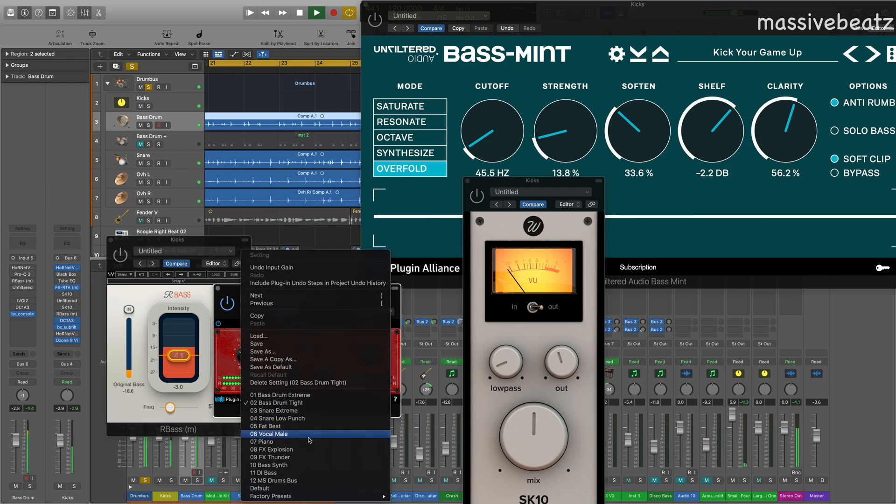
mouse_move(302, 497)
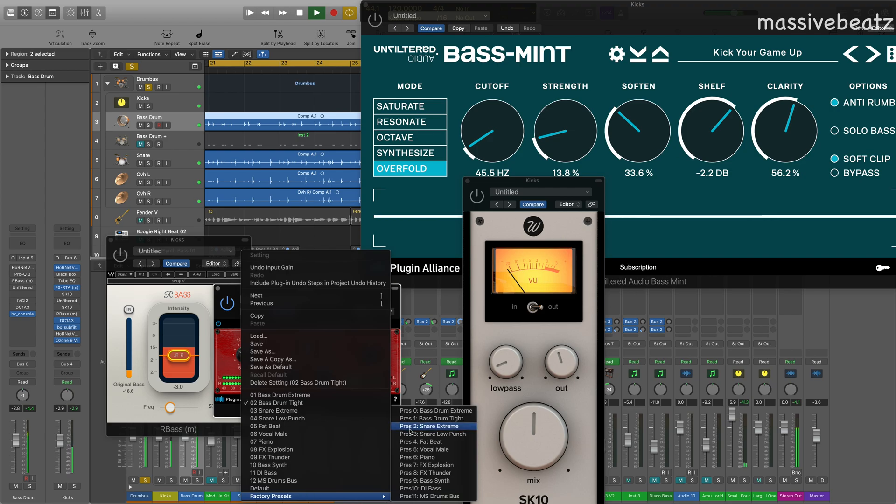
click(311, 396)
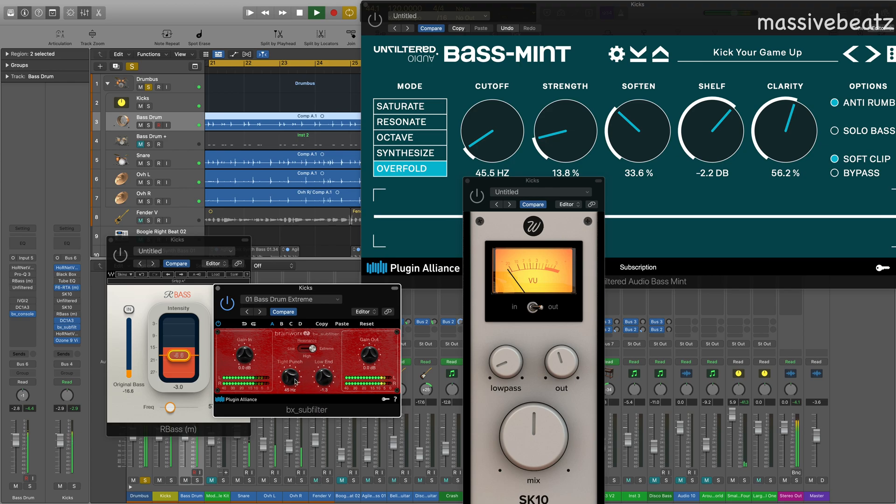
drag(289, 395, 292, 392)
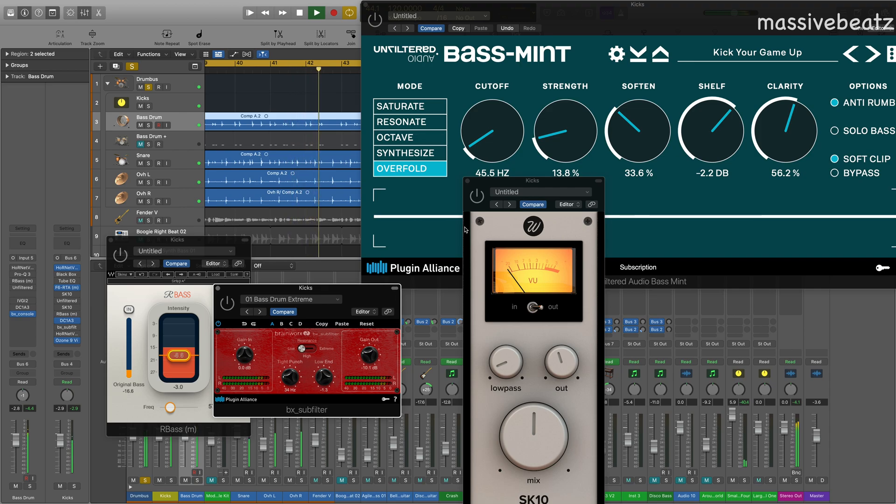
- Audition SK10 on and off with the Bass Drum track soloed, moving its window partly over bx_subfilter
click(478, 221)
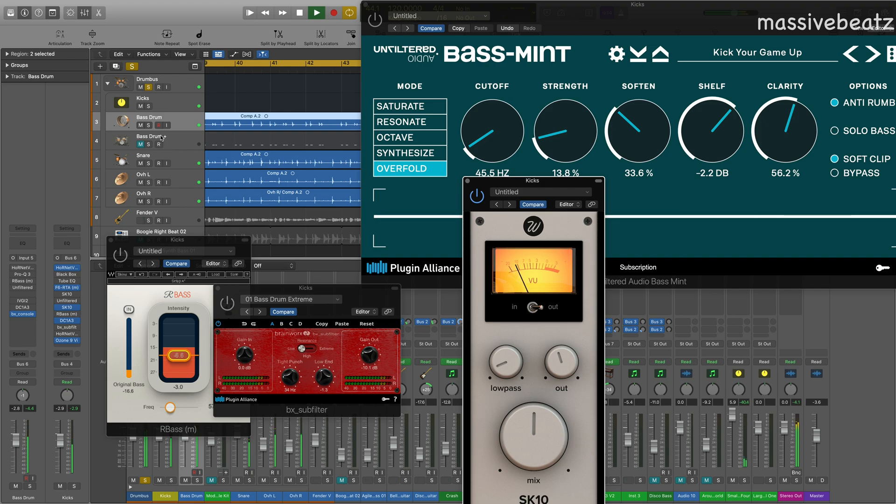
click(149, 125)
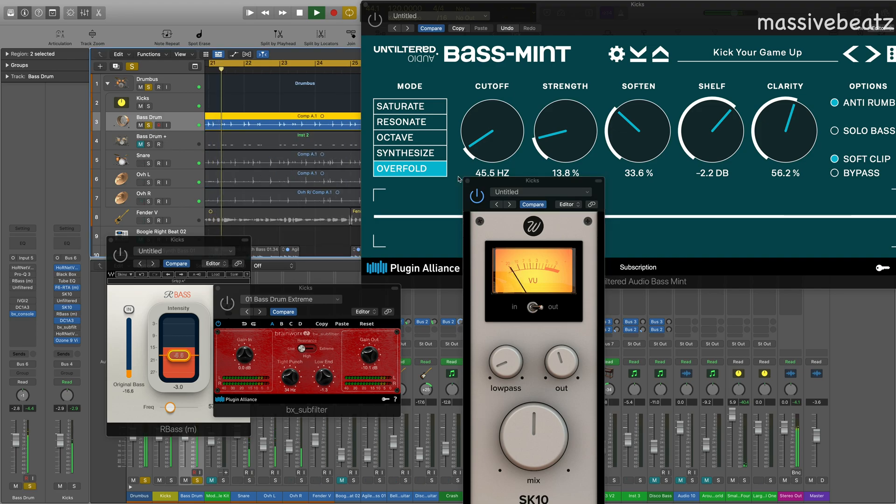
drag(518, 188, 378, 143)
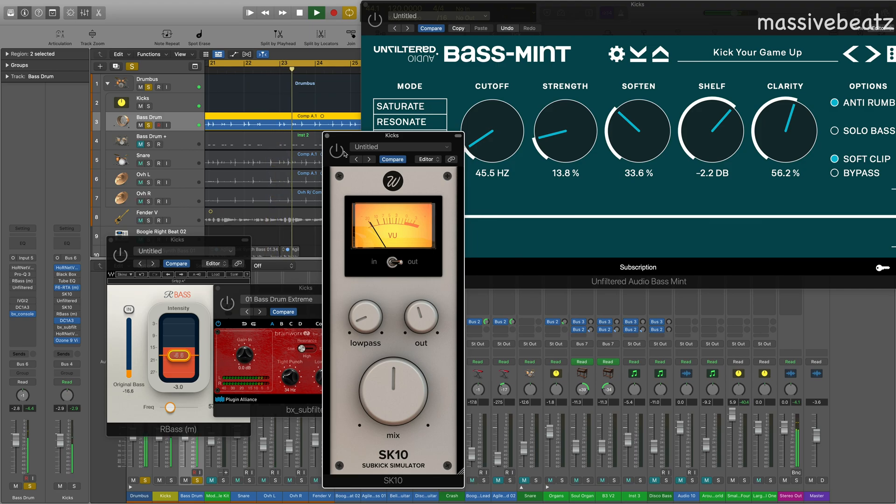
click(336, 151)
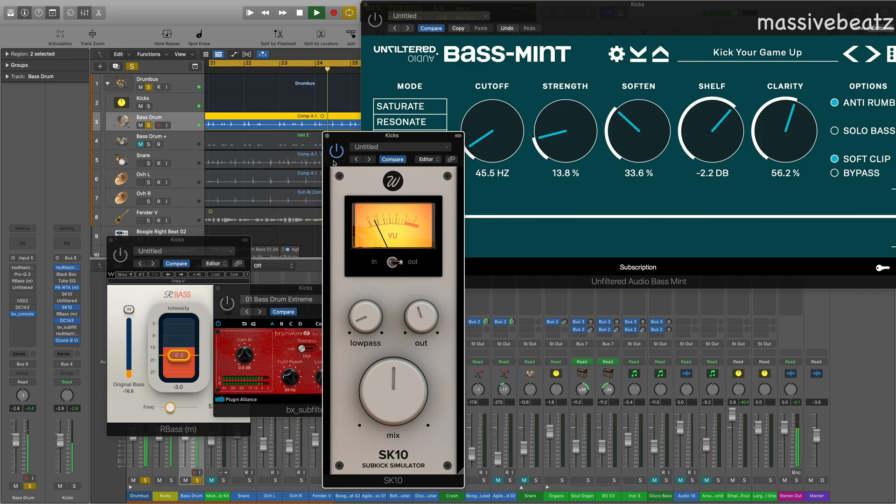
- Audition RBass in place of SK10 with its Intensity set to -14.2, and switch RBass off
click(121, 256)
click(122, 256)
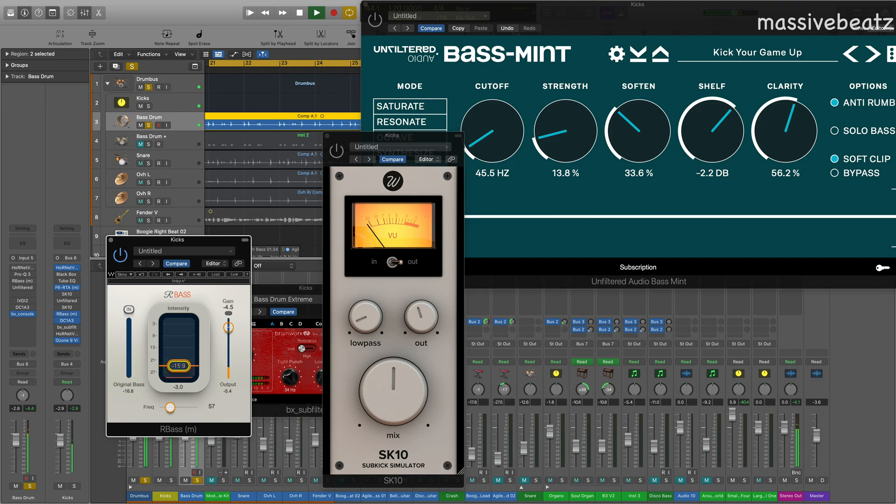
drag(173, 368, 171, 366)
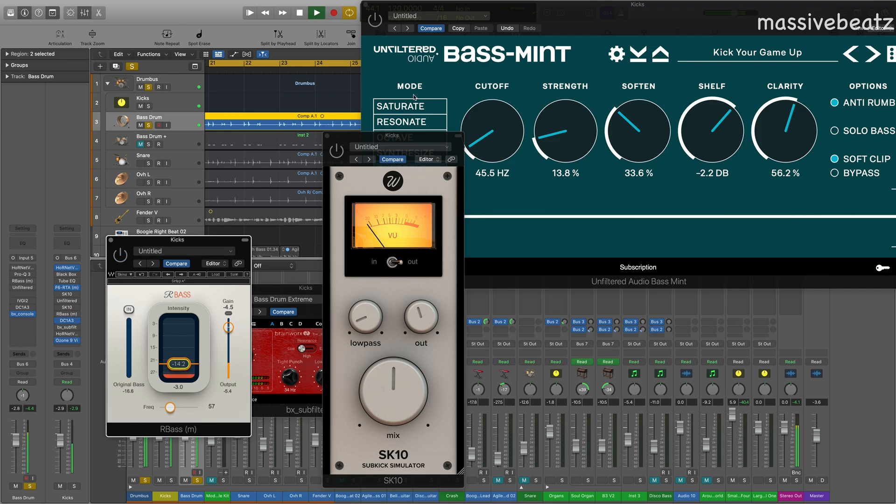
- Bring Bass-Mint over the other plug-ins, switch it on and try Saturate mode with Cutoff at 46.2 Hz, adjusting Soften, Shelf and Clarity
drag(702, 21, 449, 83)
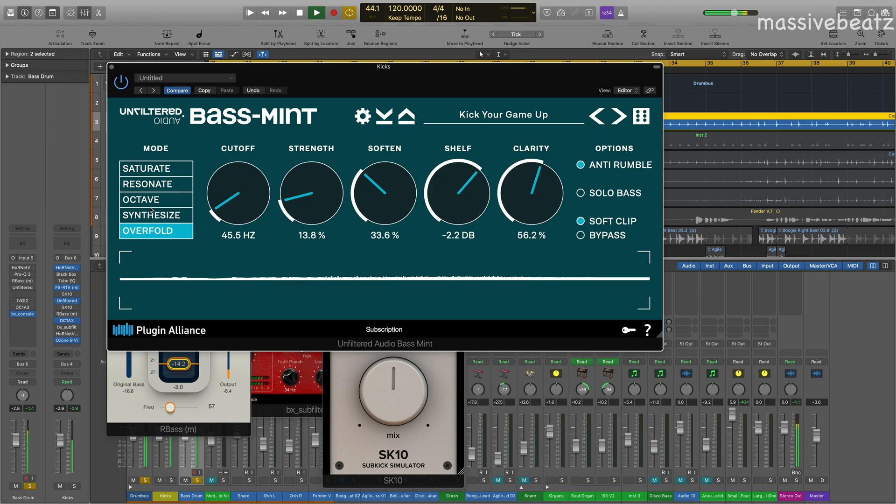
drag(227, 212, 228, 210)
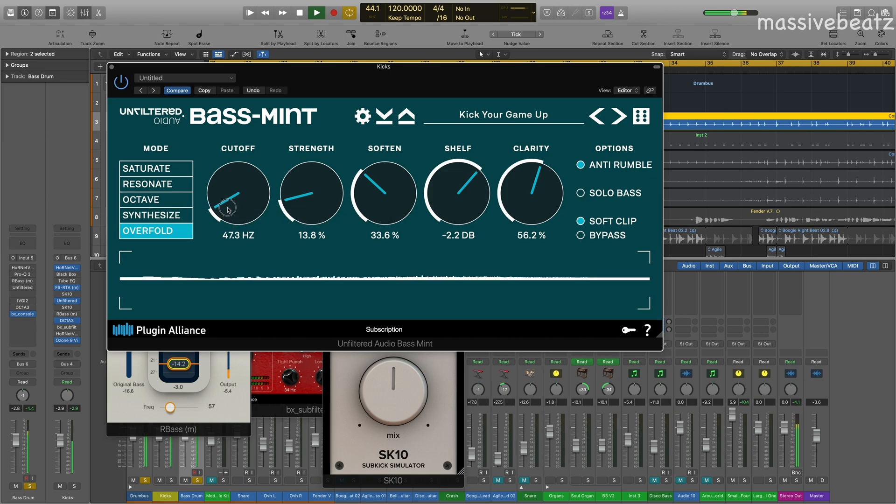
click(160, 170)
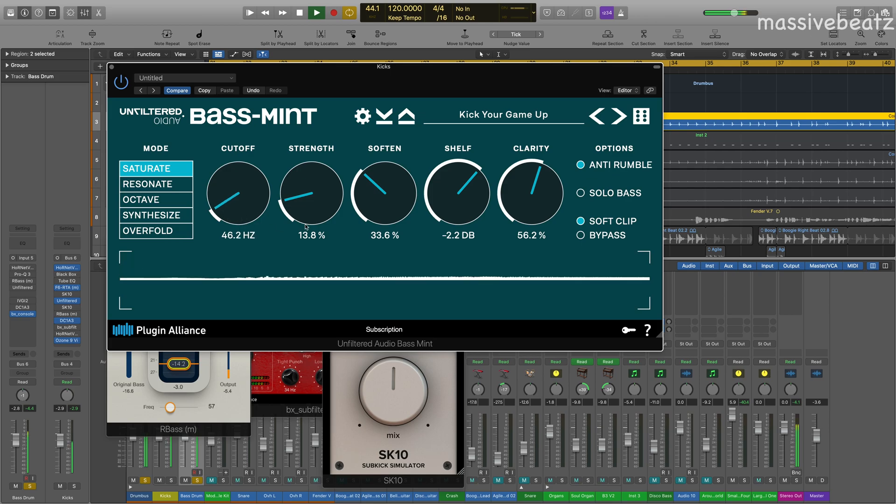
mouse_move(392, 212)
mouse_down()
mouse_move(393, 187)
mouse_move(392, 209)
mouse_up()
mouse_move(459, 181)
mouse_down()
mouse_move(458, 171)
mouse_move(459, 184)
mouse_up()
drag(531, 191, 531, 180)
- Use Bass-Mint's Synthesize mode with Cutoff 48.4 Hz, Strength 52.3%, Soften 40.6%, Shelf -3.6 dB and Clarity 74.4%
click(140, 215)
mouse_move(240, 214)
mouse_down()
mouse_move(239, 222)
mouse_move(239, 213)
mouse_up()
drag(299, 209, 231, 179)
drag(457, 193, 425, 214)
drag(515, 195, 514, 208)
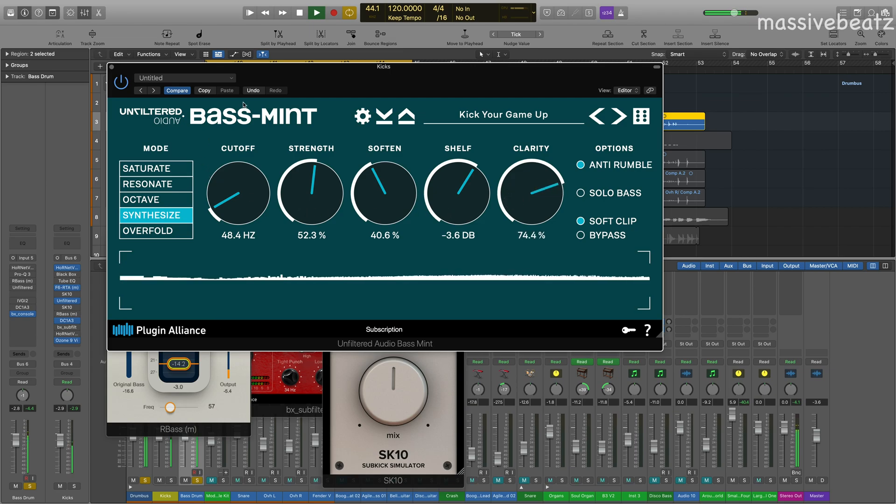
- Move Bass-Mint down to uncover the upper track headers, and unsolo Bass Drum so that only Drumbus stays soloed
drag(263, 85, 244, 202)
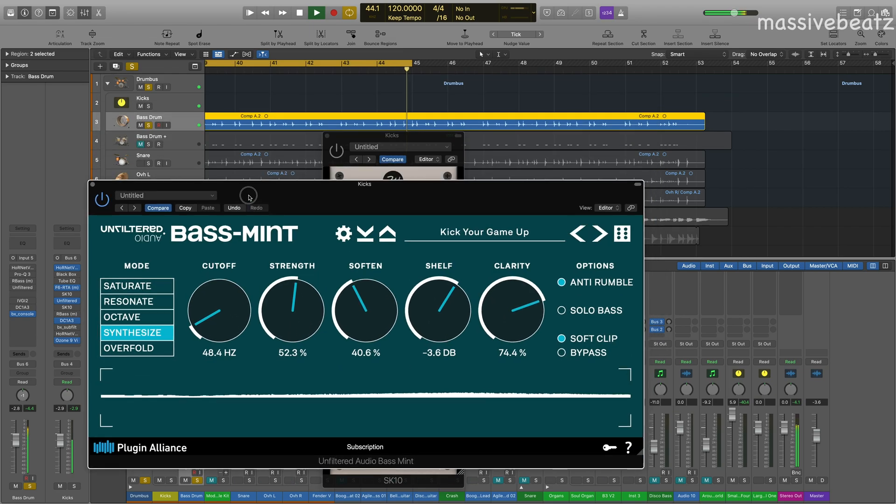
click(148, 87)
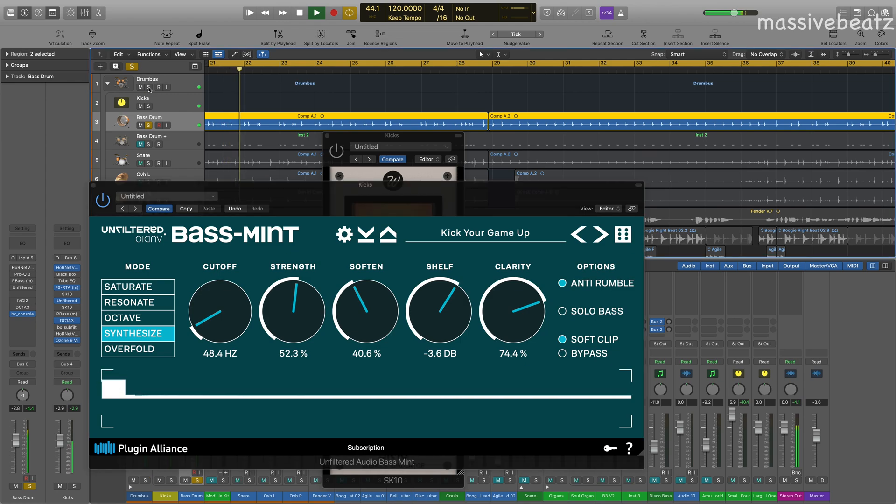
click(148, 126)
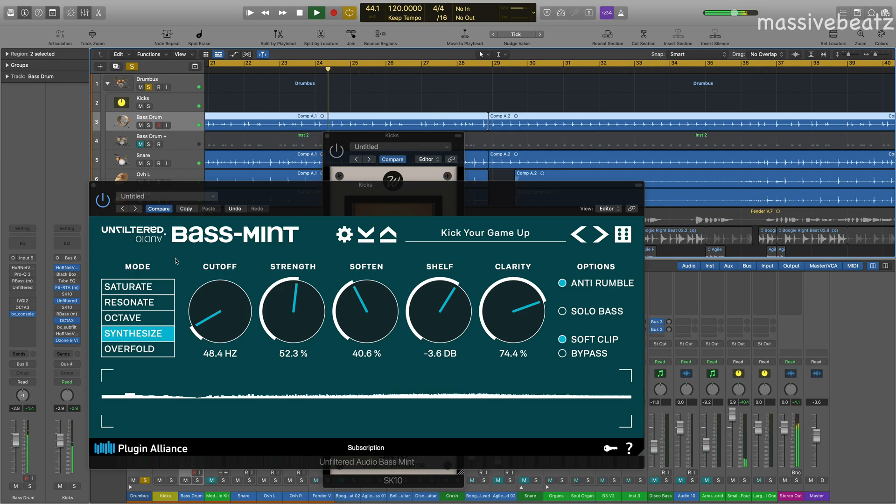
- Move Bass-Mint, RBass and SK10 clear of the Fender V channel strip, solo Fender V alongside Drumbus and restart playback
drag(278, 194, 526, 174)
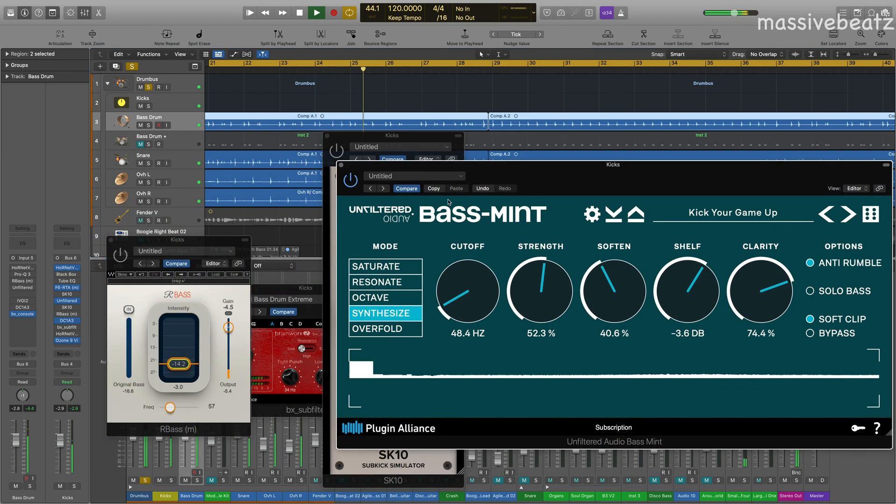
drag(204, 240, 446, 237)
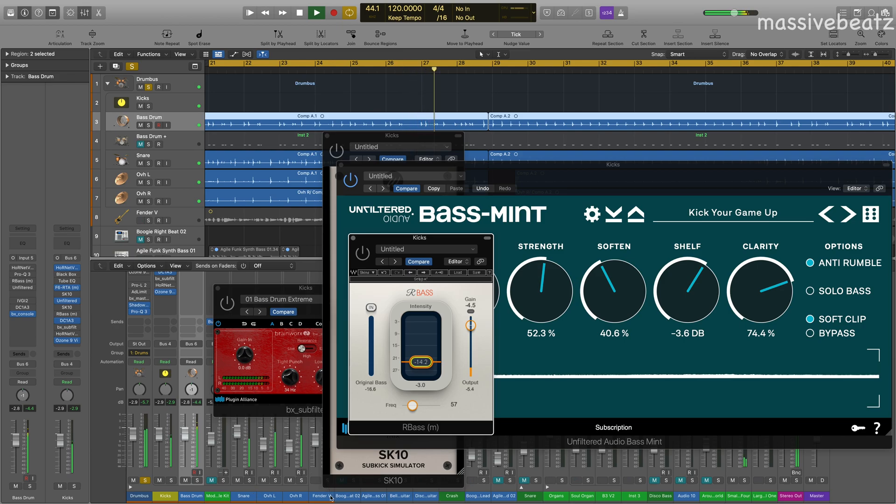
drag(404, 135, 488, 137)
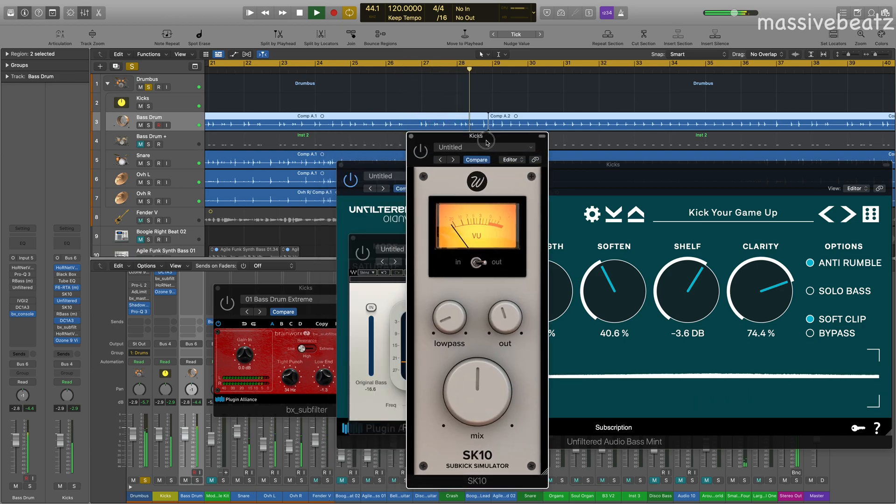
click(327, 481)
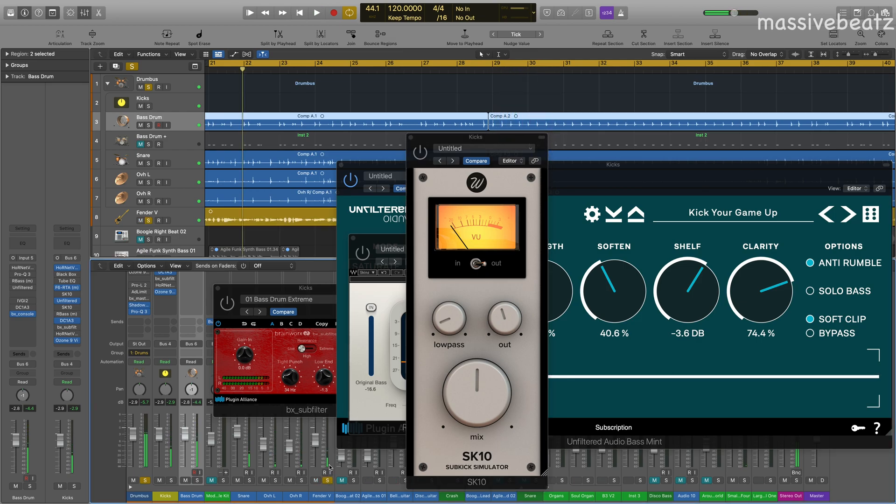
key(space)
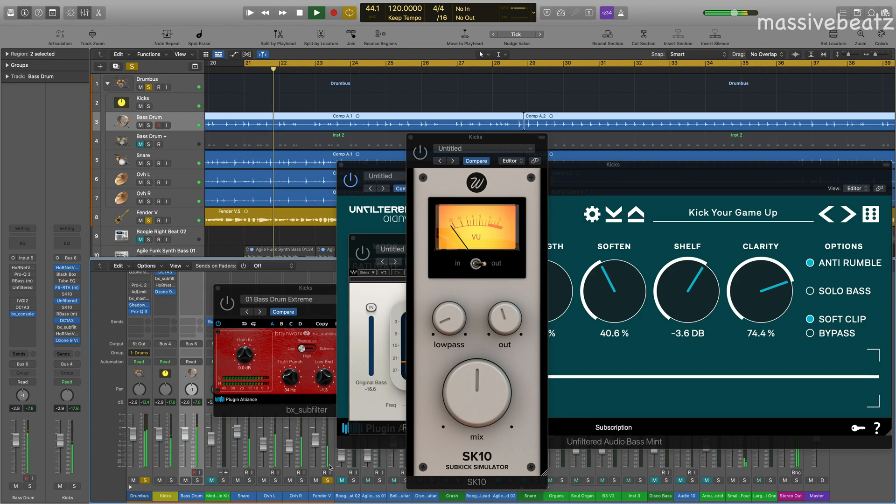
mouse_move(321, 493)
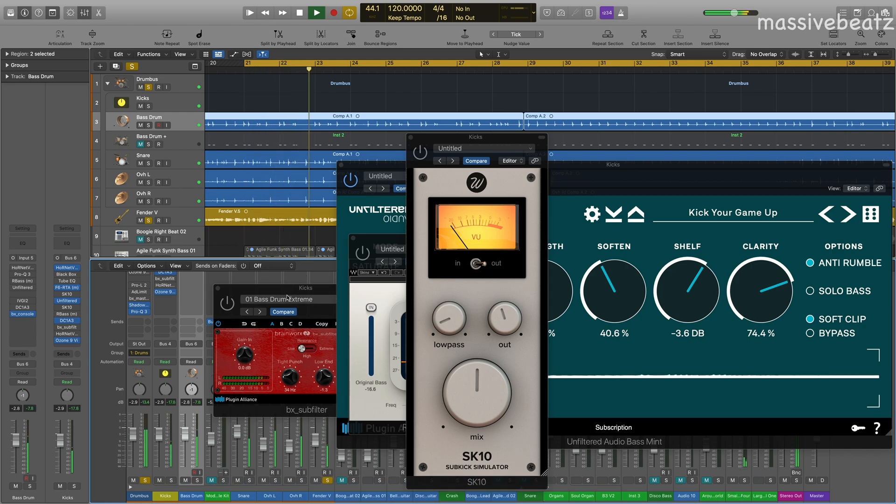
- Move the bx_subfilter, Bass-Mint and RBass windows aside to uncover more of the mixer's channel strips
drag(299, 288, 513, 283)
drag(367, 166, 483, 166)
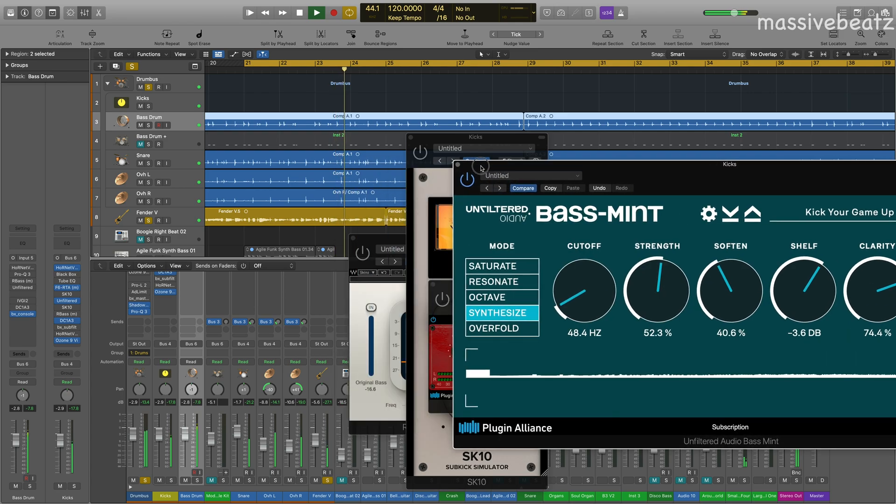
drag(395, 242, 497, 248)
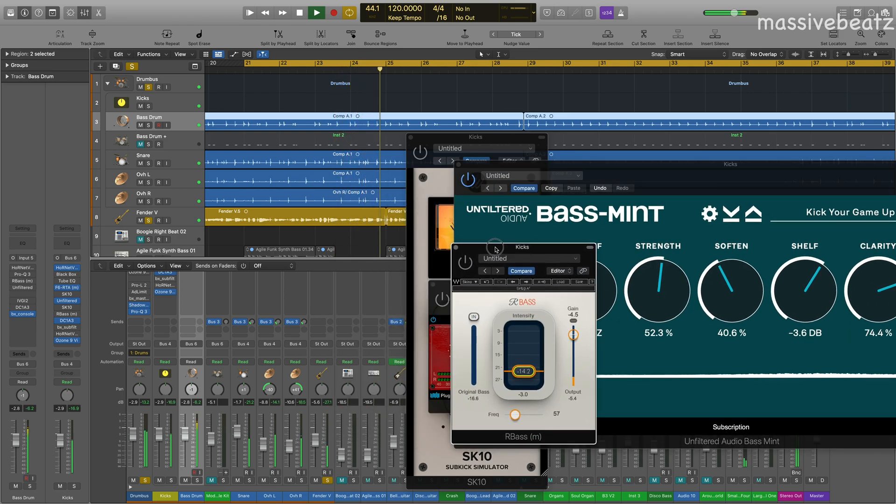
- Open the HoRNet VU Meter MK4 on the Fender V channel and turn on its Auto gain
scroll(330, 419, up, 5)
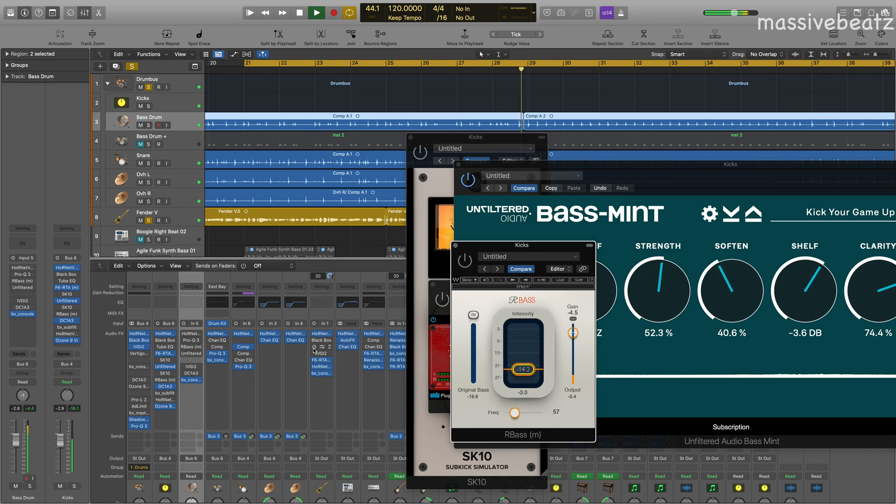
click(328, 366)
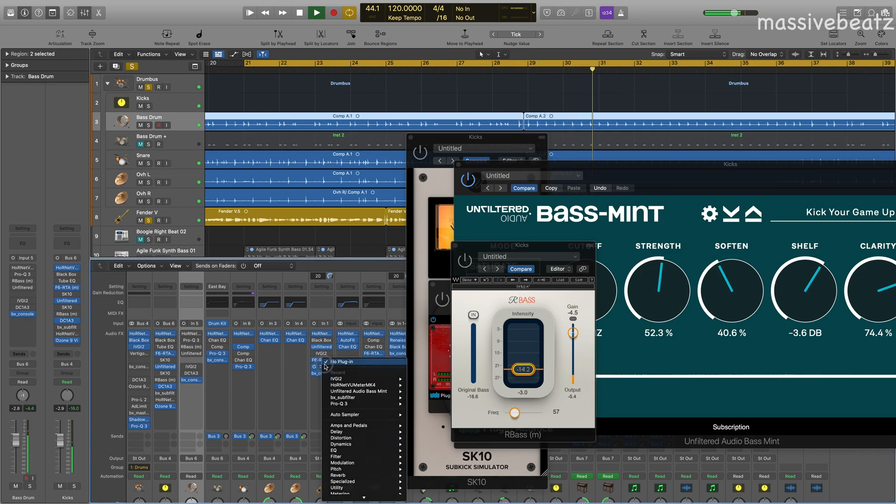
click(326, 366)
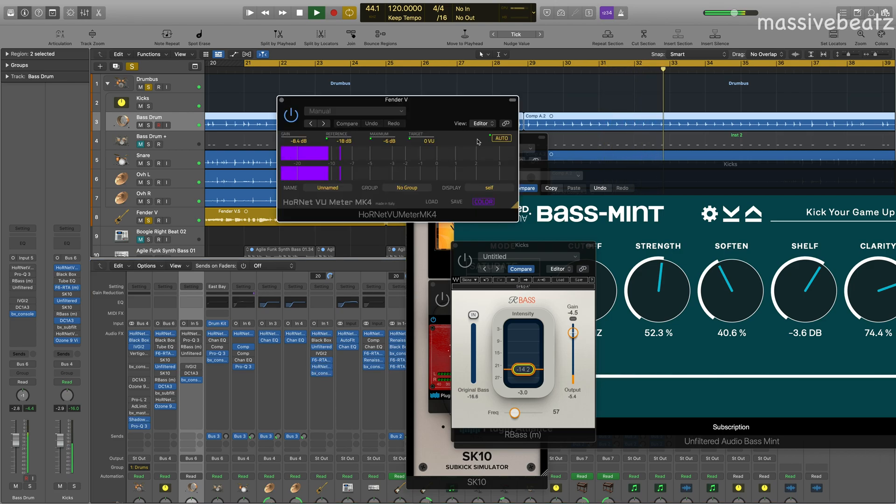
click(501, 138)
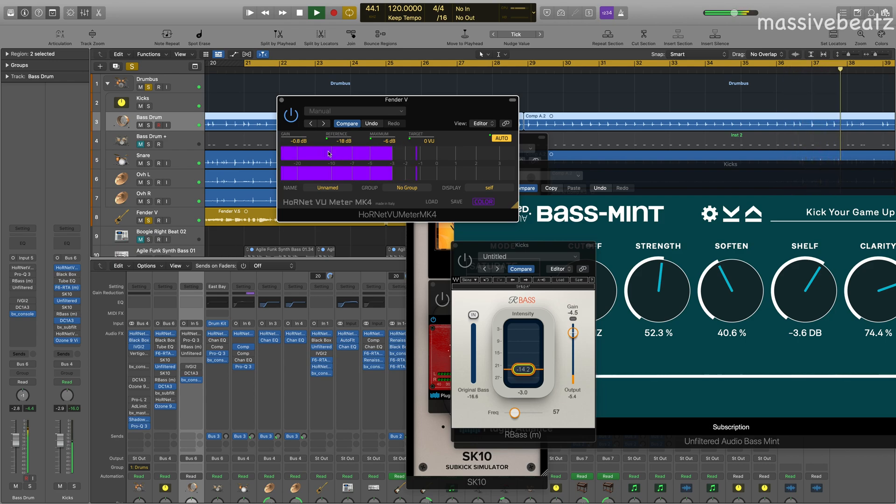
- Try a gain of -0.8 dB in Fender V's VU meter, settle on -4 dB and turn Auto off
double_click(304, 143)
text(-0.8)
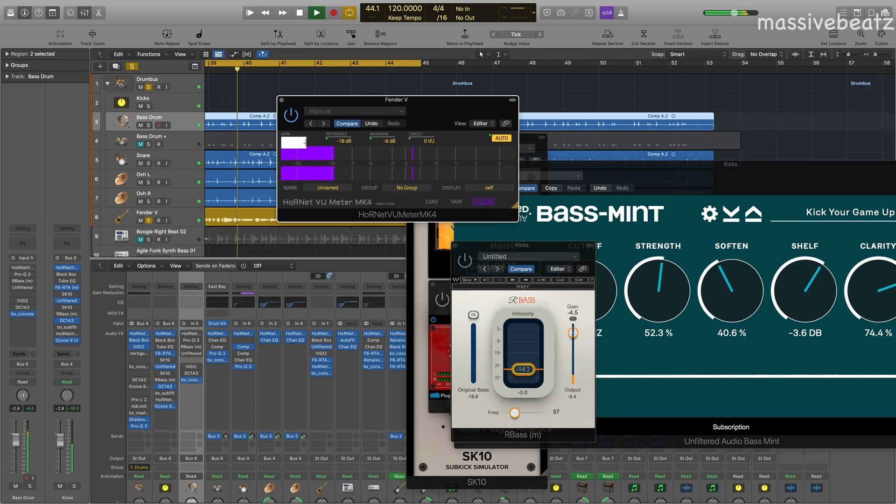
key(Return)
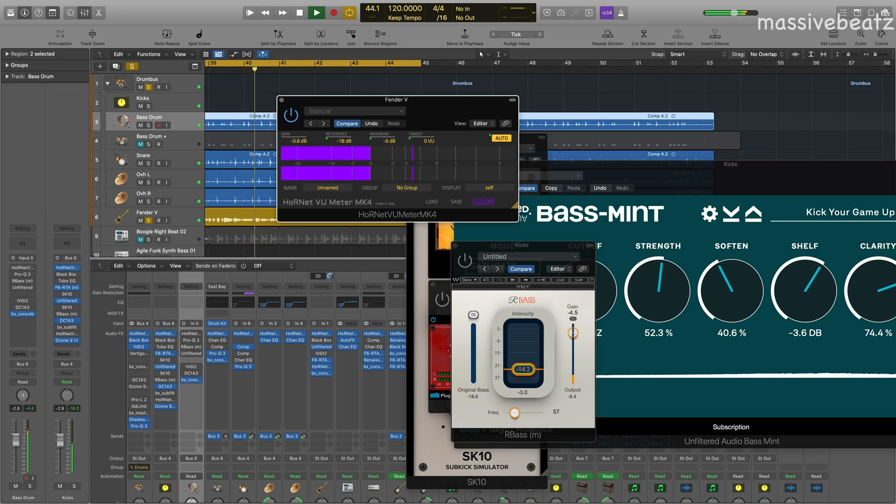
double_click(297, 142)
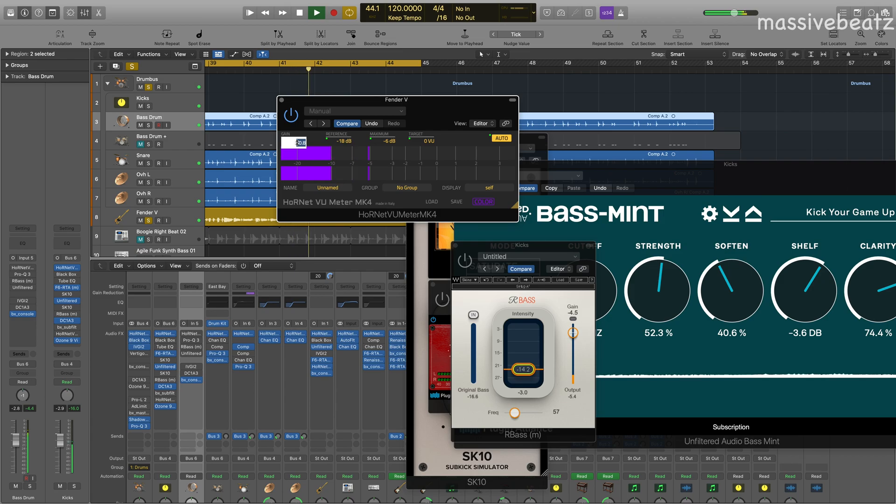
text(-4)
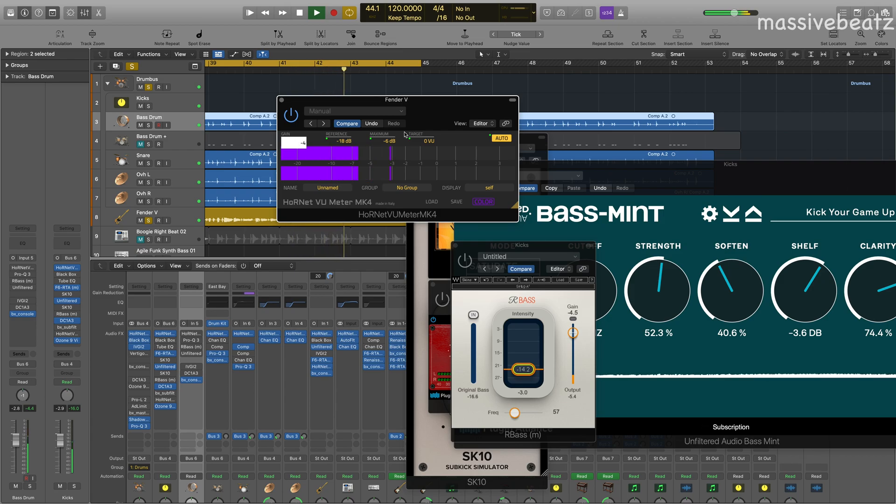
click(501, 140)
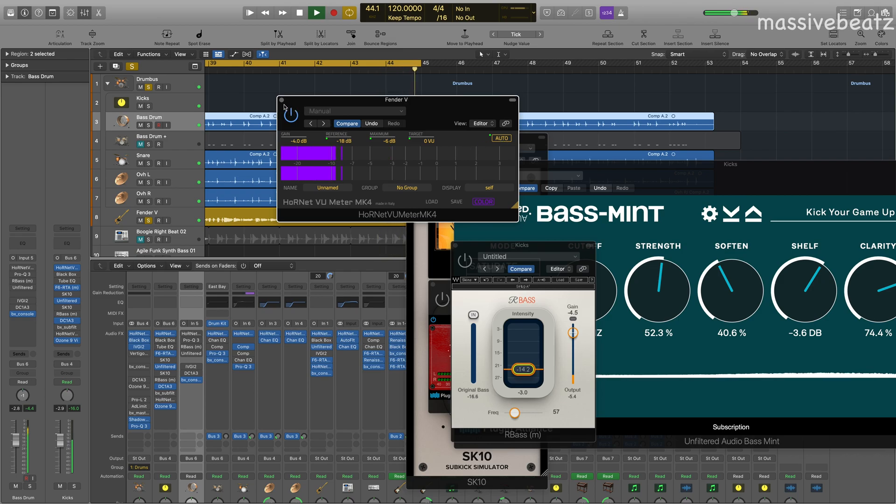
- Clear all solos and raise the Fender V channel fader to -3.4 dB
click(134, 66)
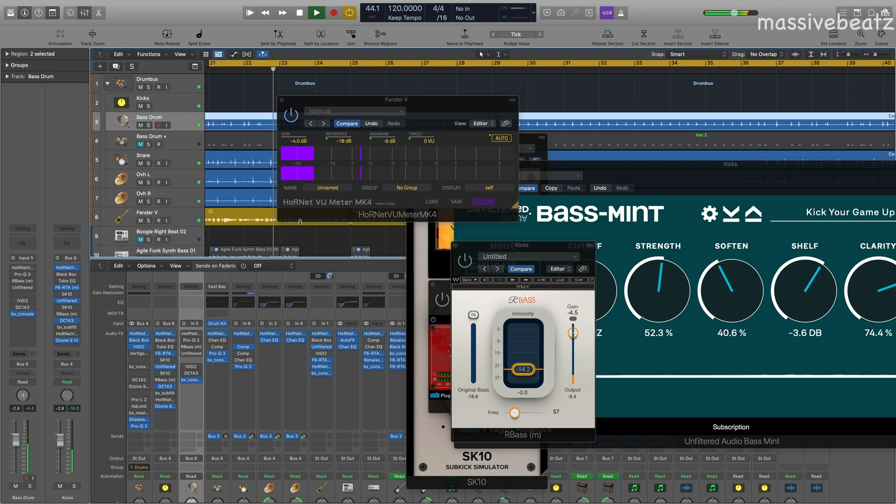
scroll(203, 425, down, 5)
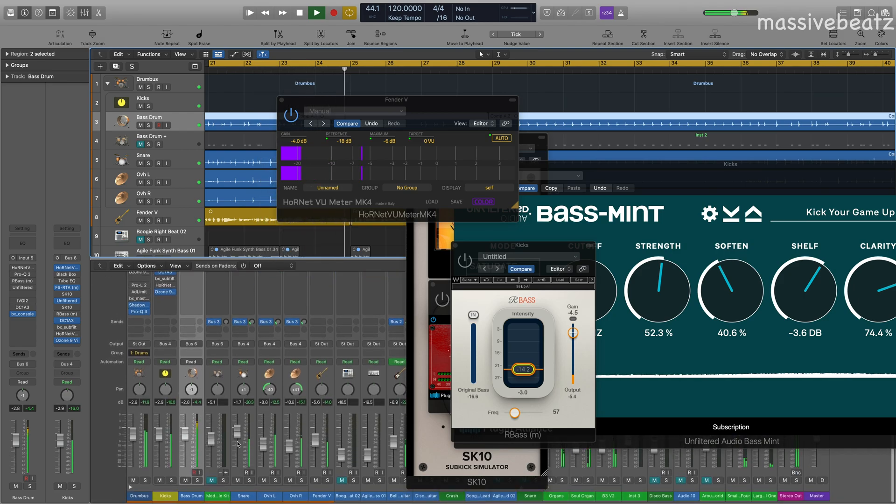
click(315, 440)
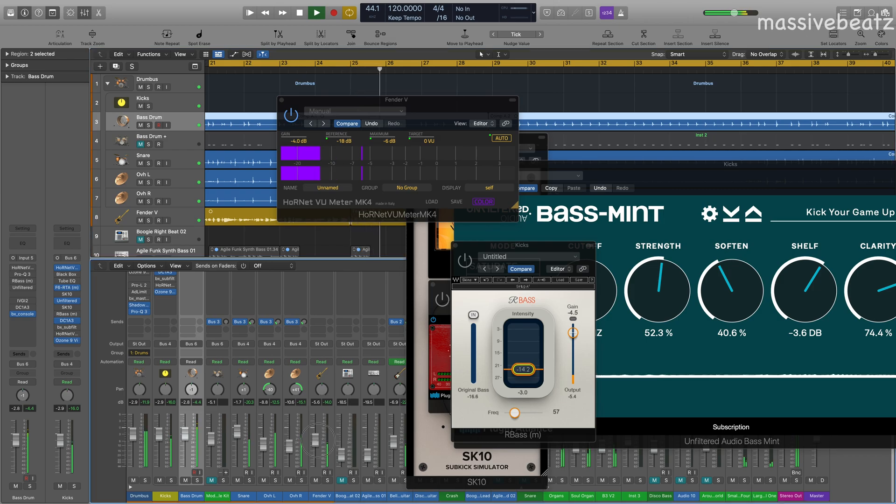
drag(318, 435, 321, 421)
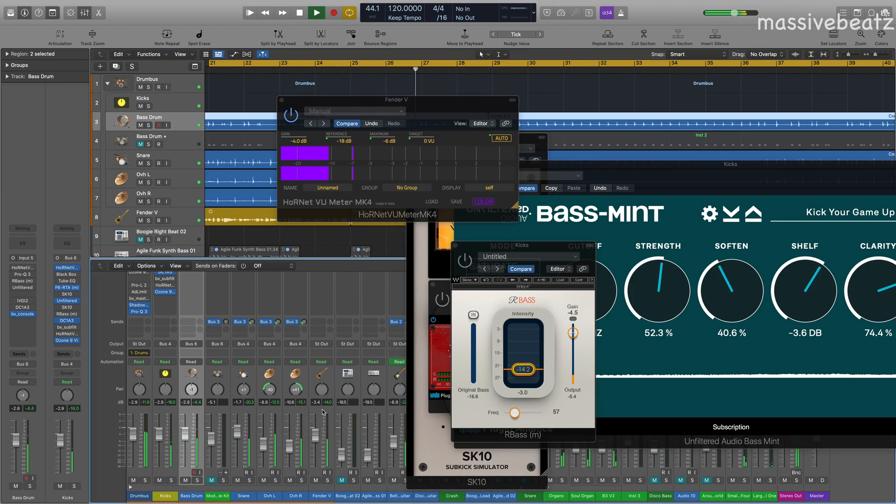
- Solo Fender V, open the Bass-Mint on its channel strip, and reposition and enlarge the plug-in window
click(288, 100)
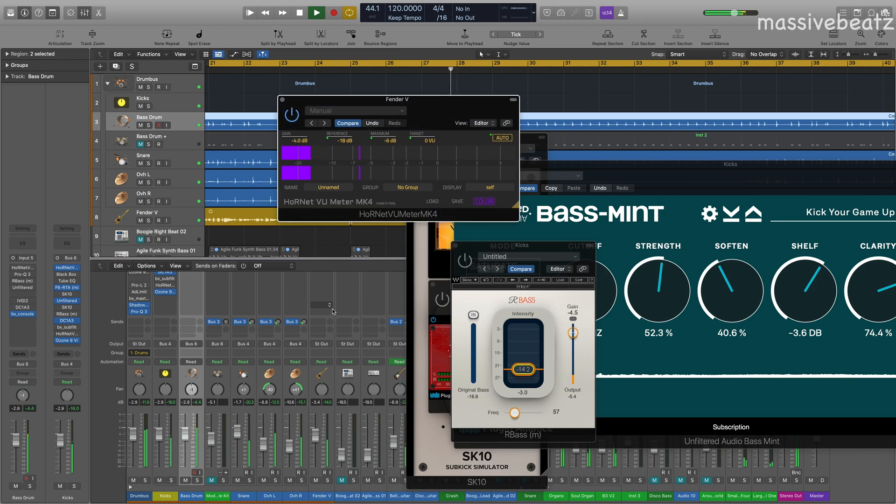
scroll(332, 308, up, 5)
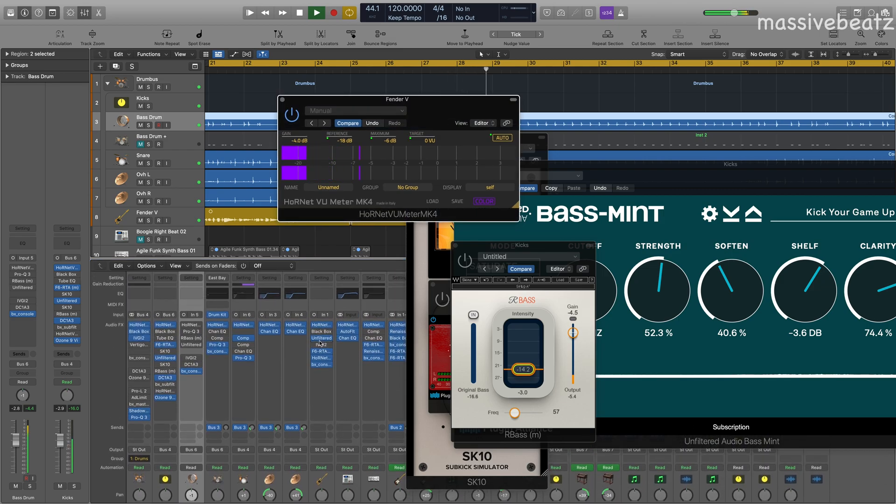
scroll(325, 374, down, 5)
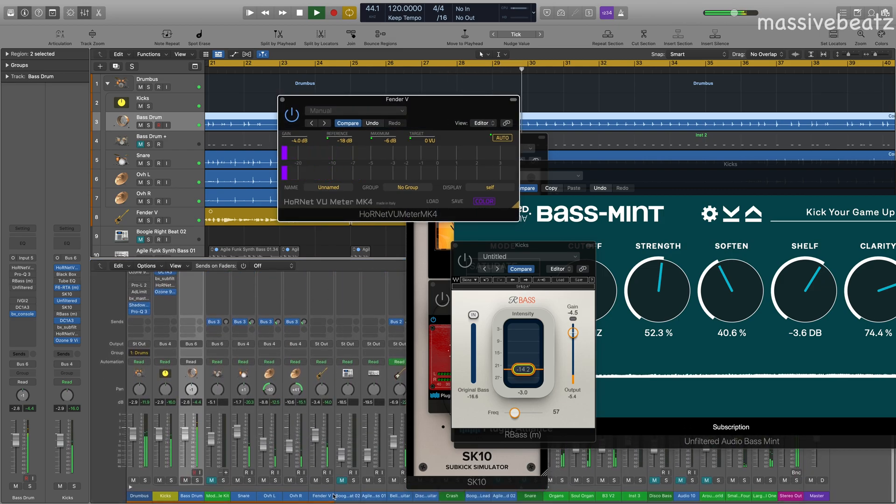
click(329, 481)
scroll(323, 354, up, 5)
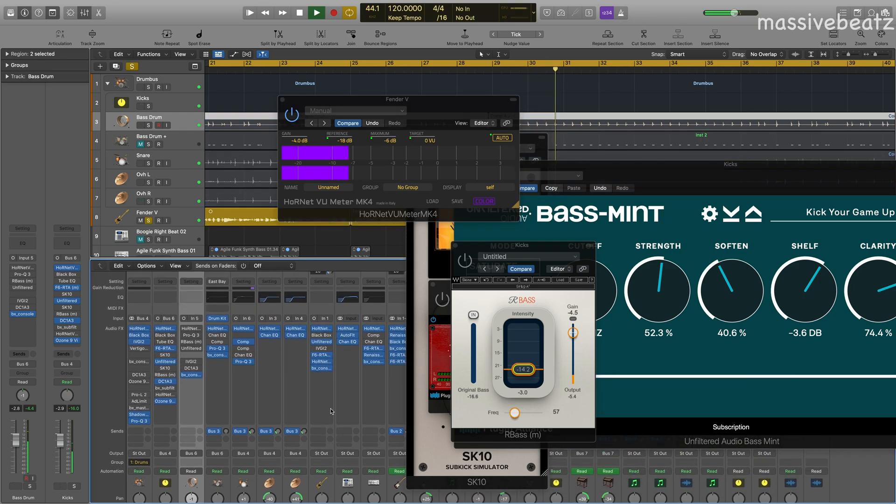
click(322, 353)
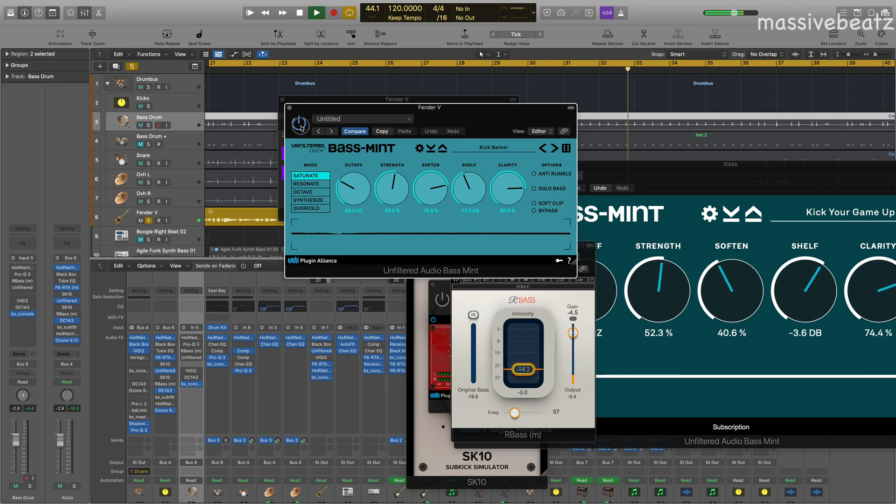
drag(478, 121, 344, 107)
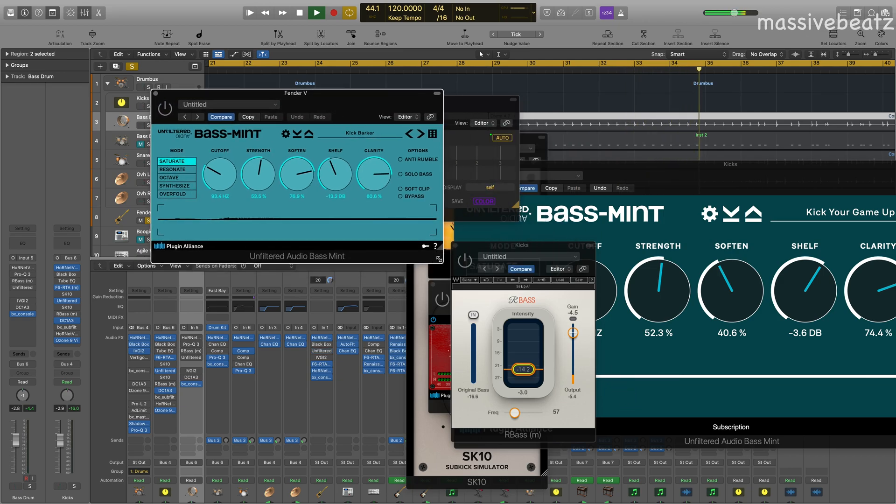
drag(440, 248, 585, 365)
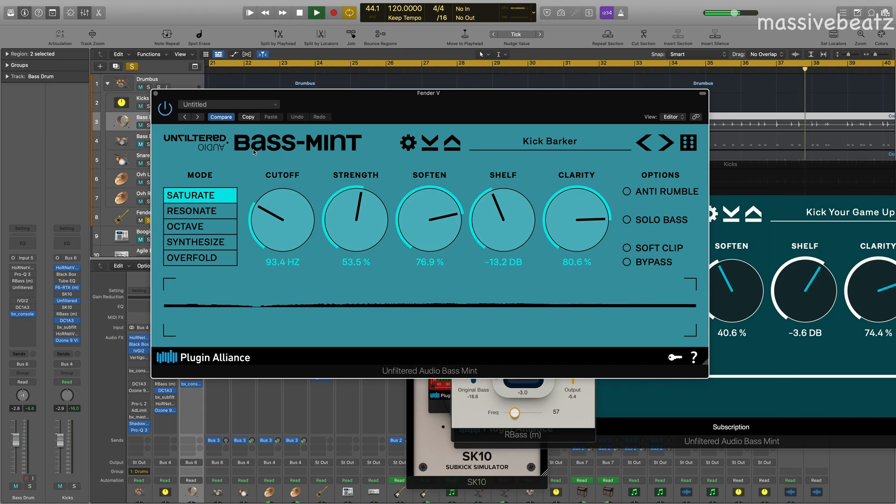
- Set Fender V's Bass-Mint to Shelf -3.9 dB, Strength 44.3% and Clarity 29.4%, with Anti Rumble on
drag(523, 231, 487, 190)
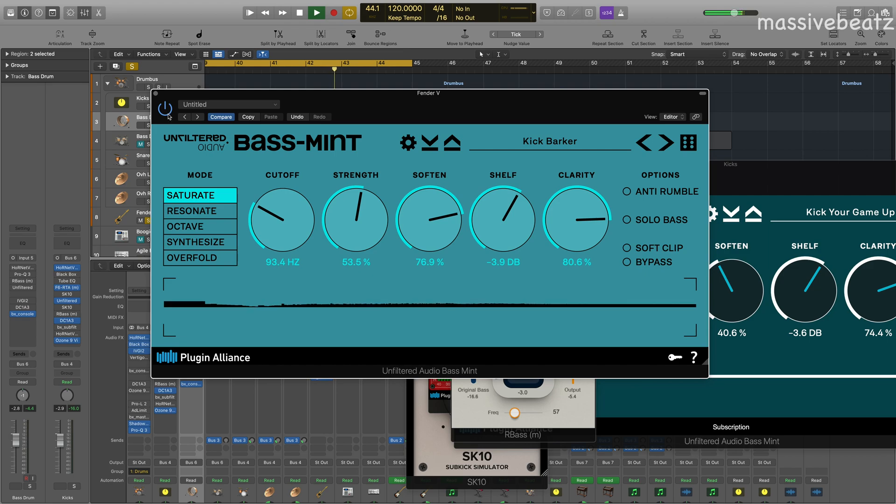
drag(343, 232, 391, 210)
drag(580, 212, 569, 293)
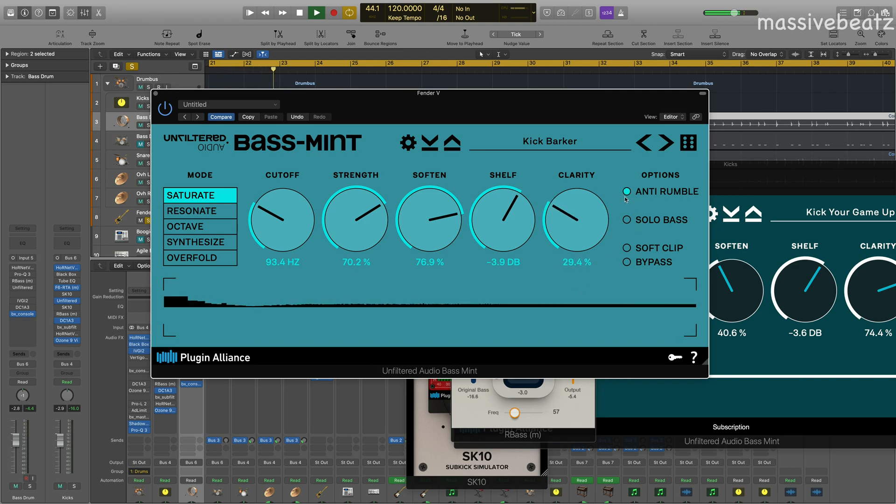
drag(366, 205, 355, 245)
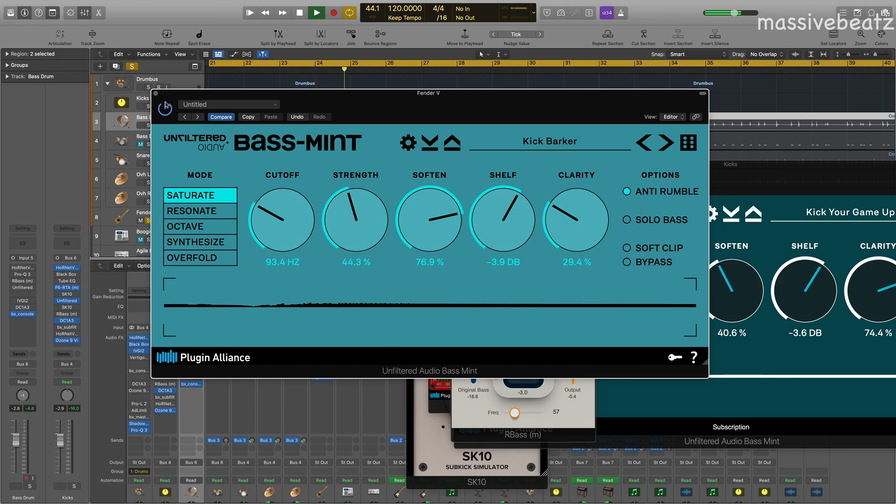
- Uncover the track headers, clear all solos, and lower the Strength of Fender V's Bass-Mint to 25.1%
drag(161, 97, 254, 102)
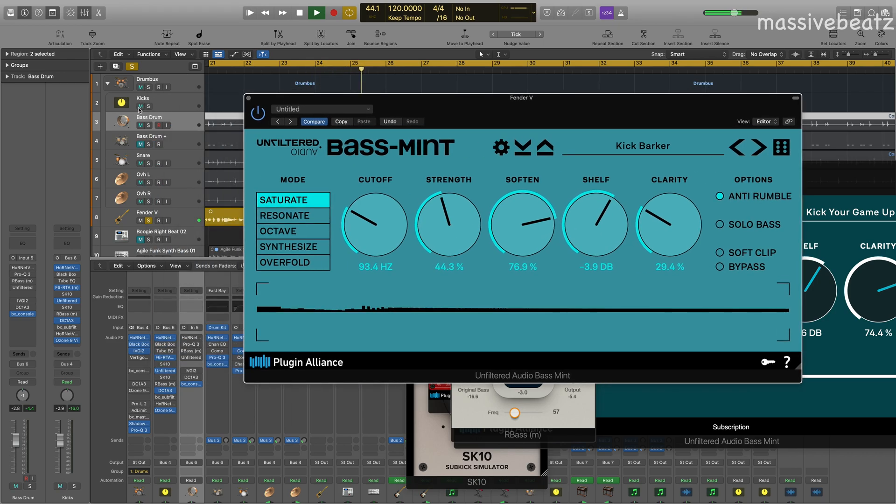
click(132, 66)
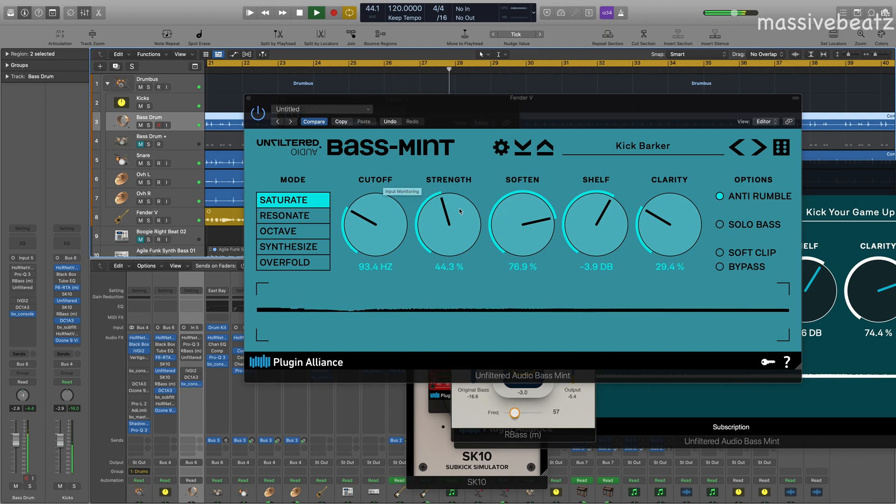
drag(448, 224, 449, 247)
- Compare the full mix with Fender V's Bass-Mint bypassed and enabled, restarting playback for the comparison
click(258, 114)
key(space)
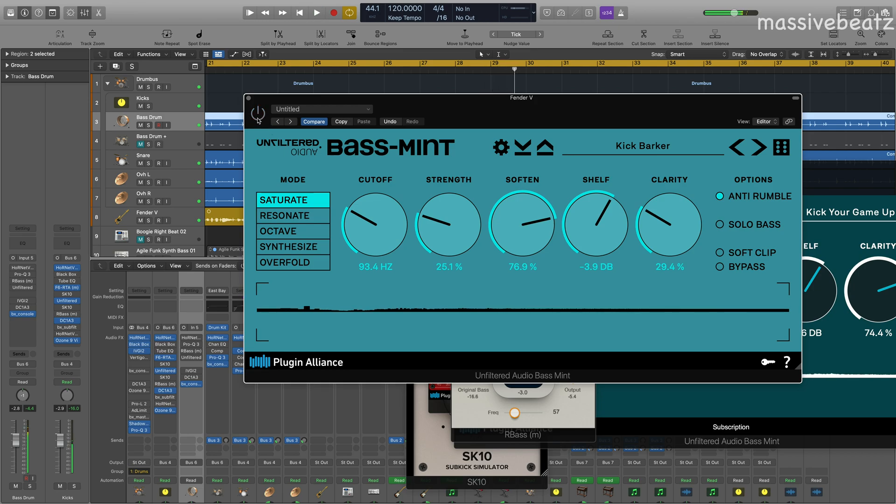
key(space)
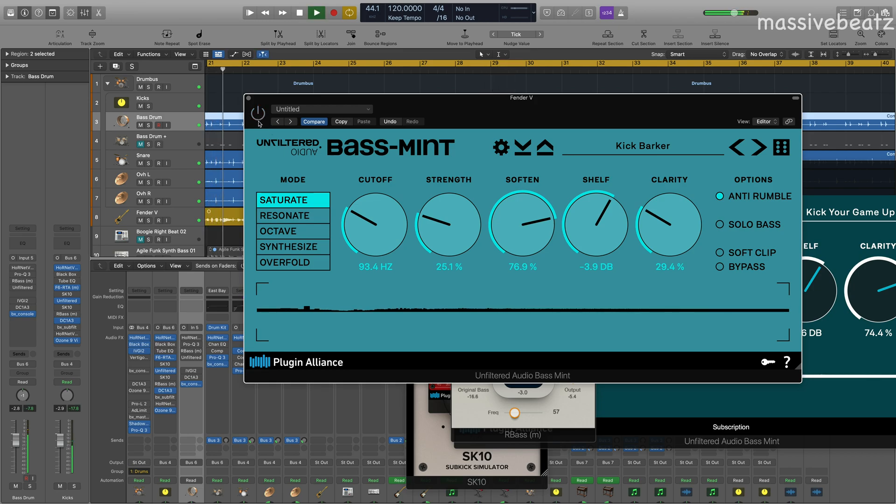
click(259, 116)
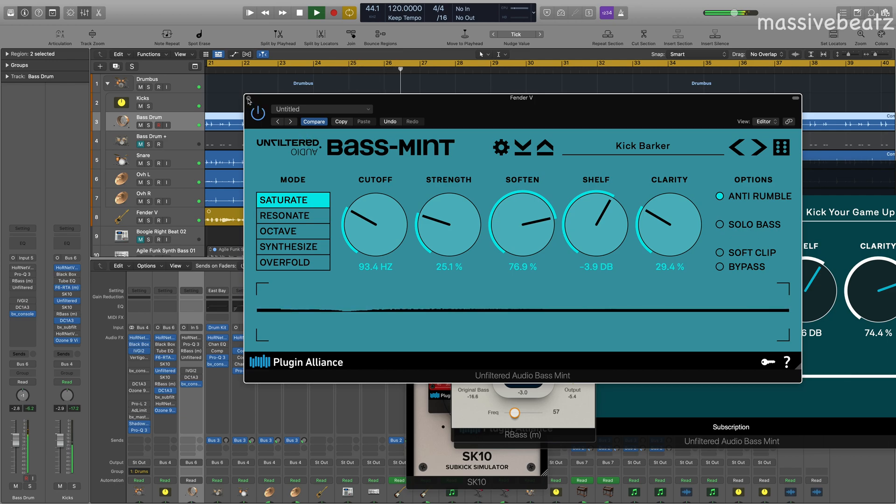
- Hide the mixer, move Fender V's Bass-Mint window away from the lower tracks, and stop playback
key(x)
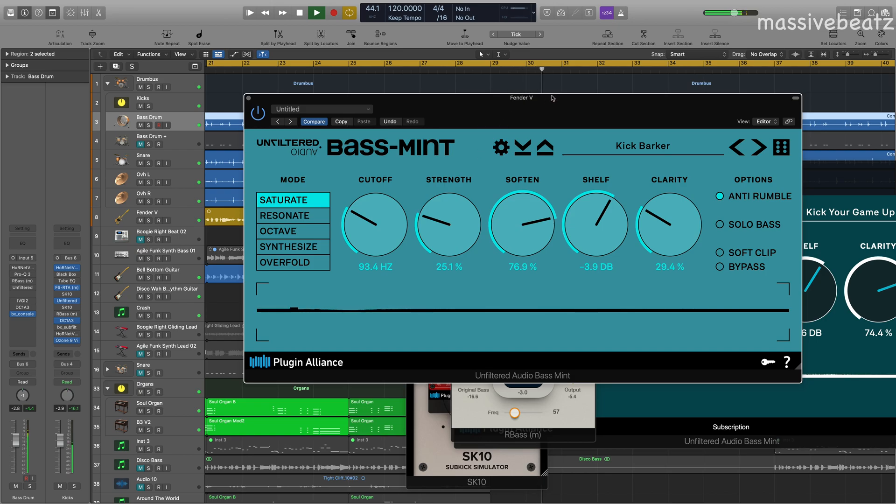
drag(464, 98, 343, 48)
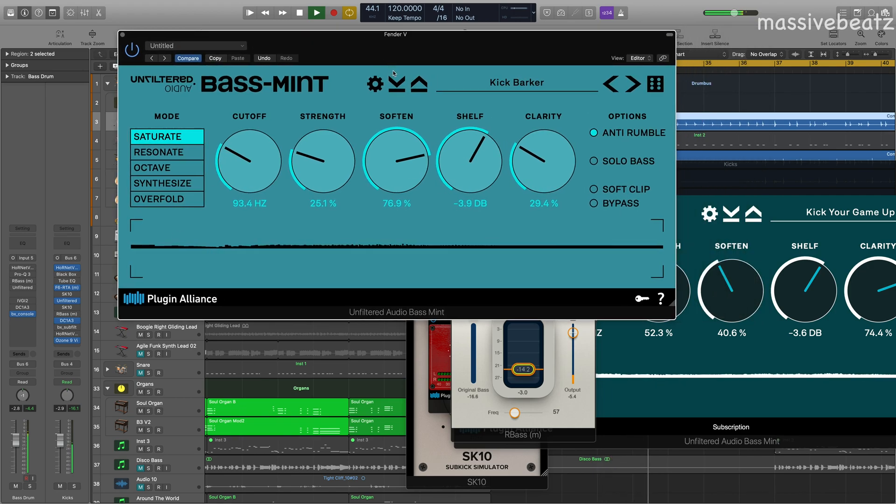
key(space)
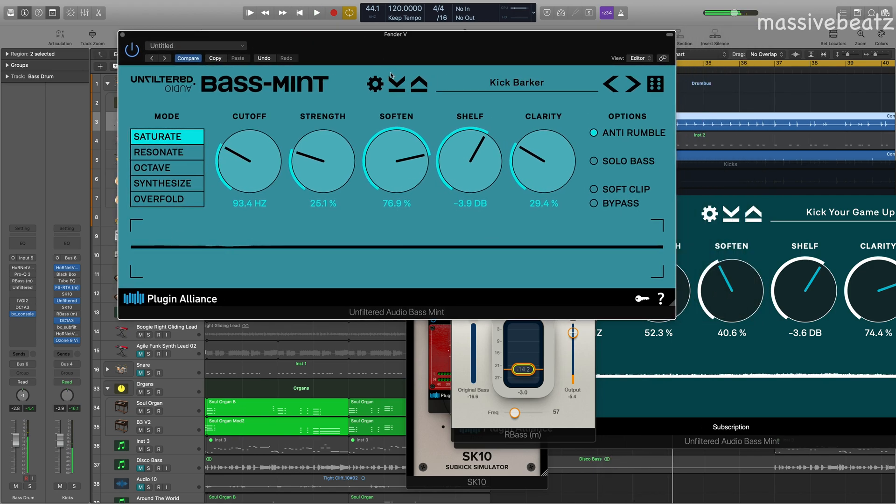
- Move Fender V's Bass-Mint and VU meter windows clear of the drum tracks, and reposition the Kicks Bass-Mint window
drag(324, 56, 587, 175)
drag(329, 104, 266, 224)
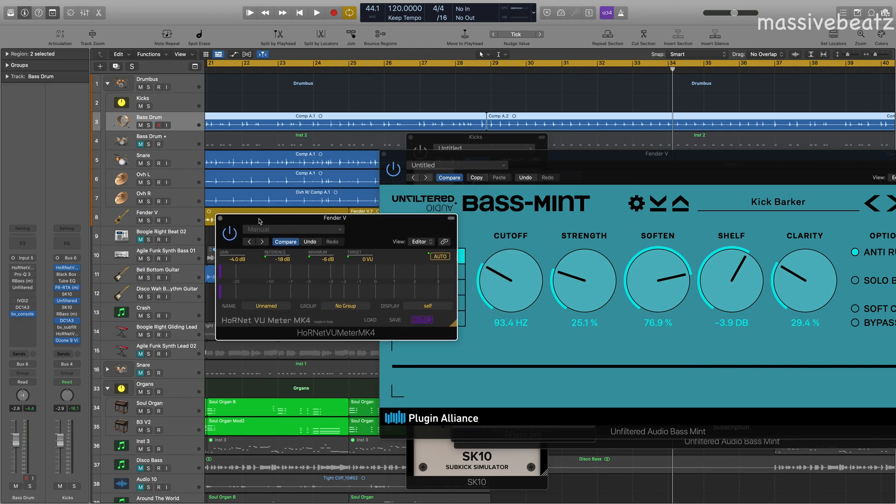
scroll(202, 193, right, 1)
scroll(180, 123, left, 1)
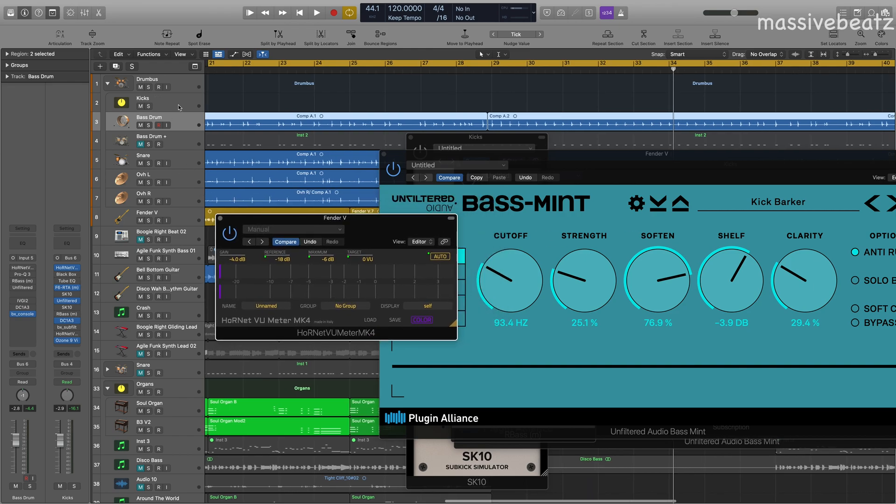
click(181, 124)
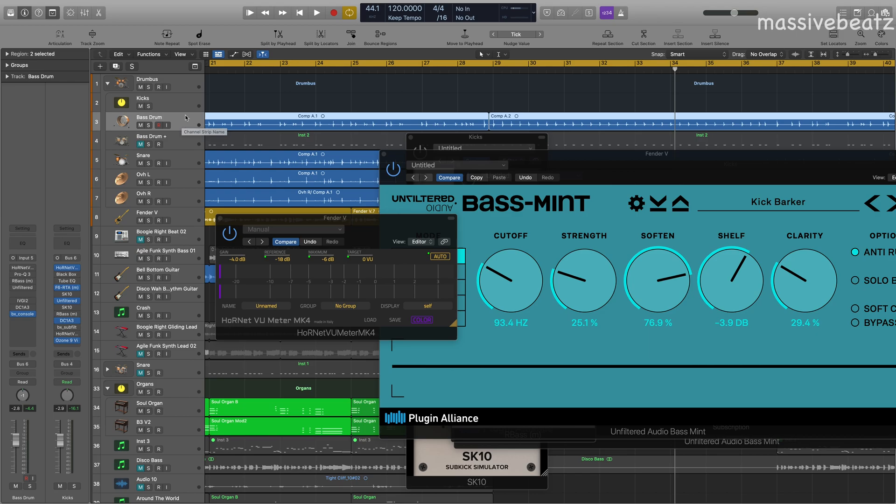
drag(728, 170, 598, 132)
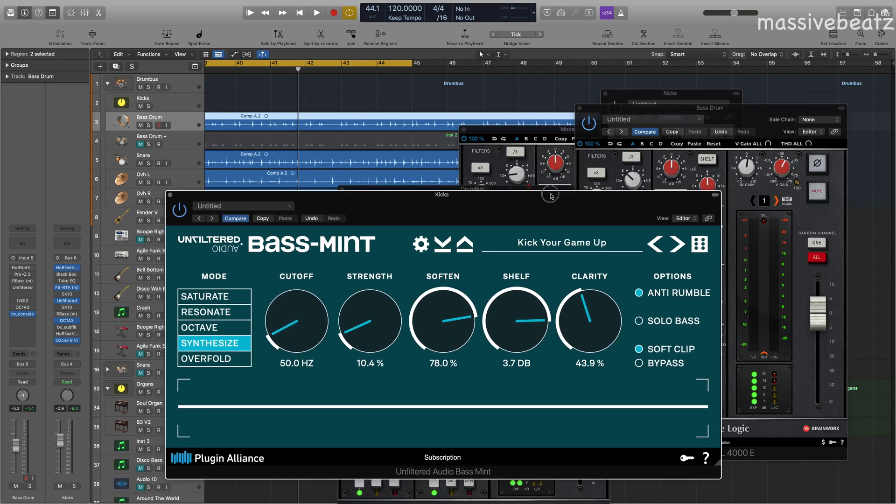
- Move the Kicks Bass-Mint window clear of the console plug-ins, bring it to the front, and enlarge its interface
drag(524, 218, 336, 58)
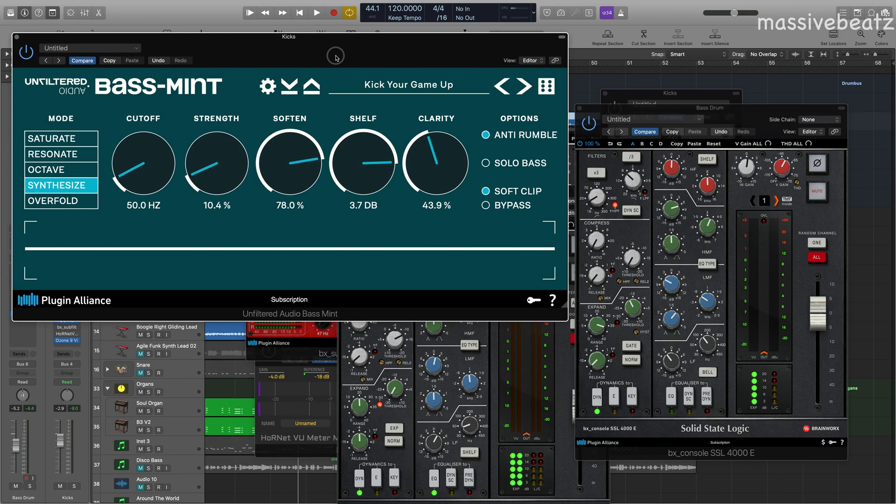
click(570, 306)
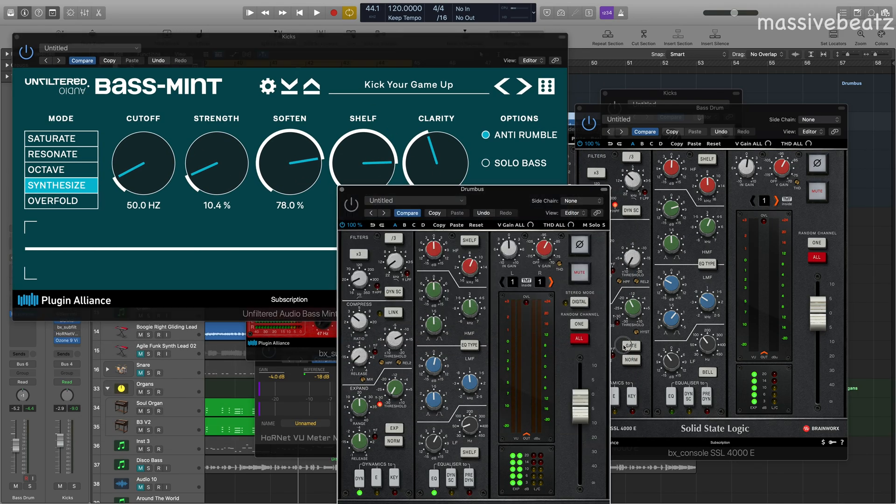
click(531, 170)
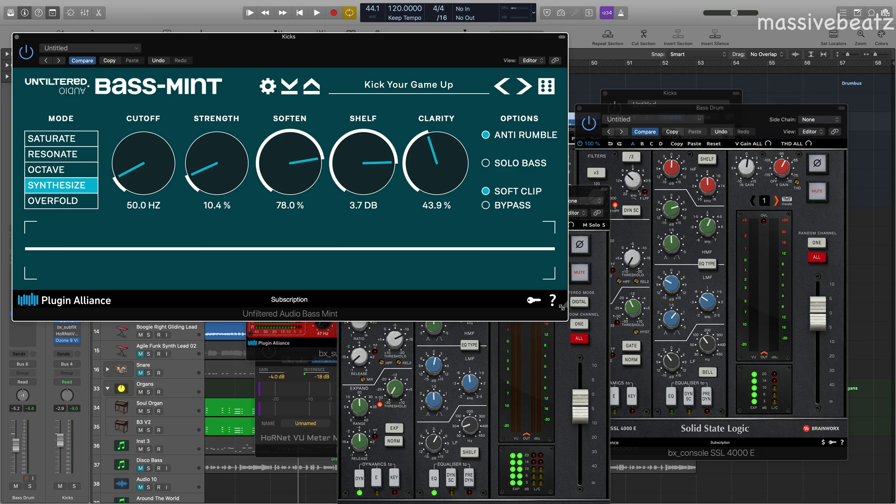
drag(563, 312, 732, 404)
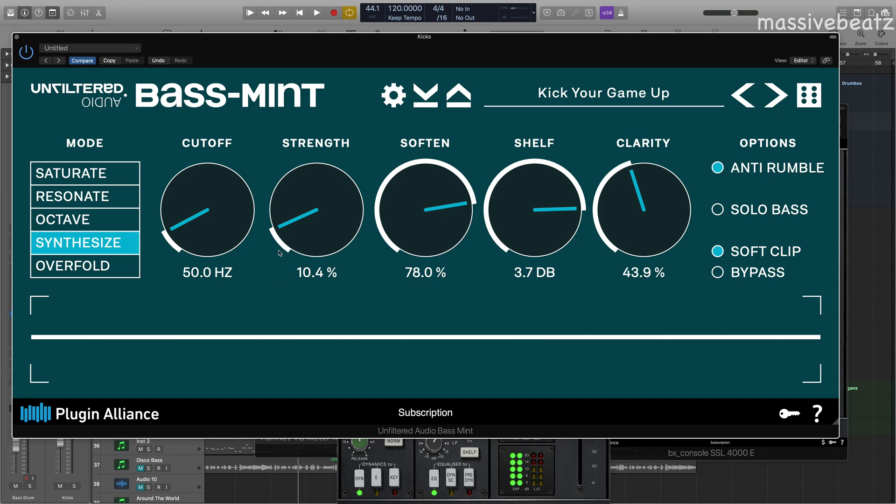
- Change Bass-Mint's color theme to Impact in its settings and return to the main controls
click(394, 96)
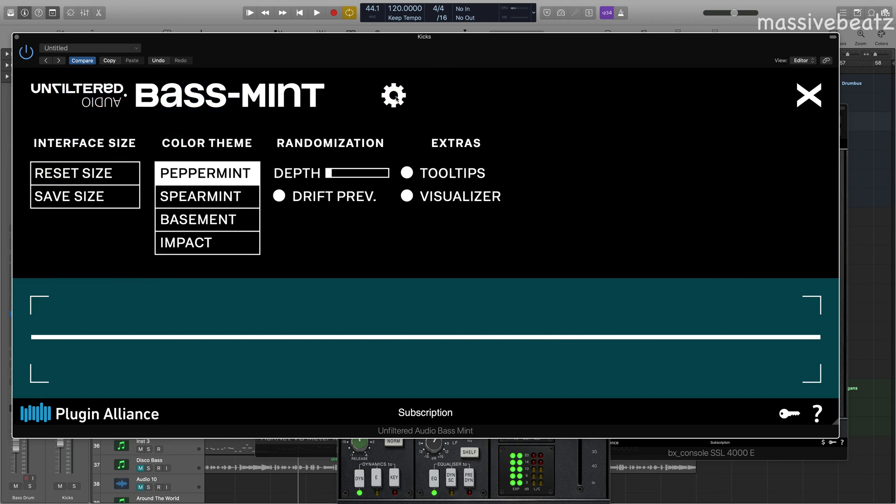
click(207, 243)
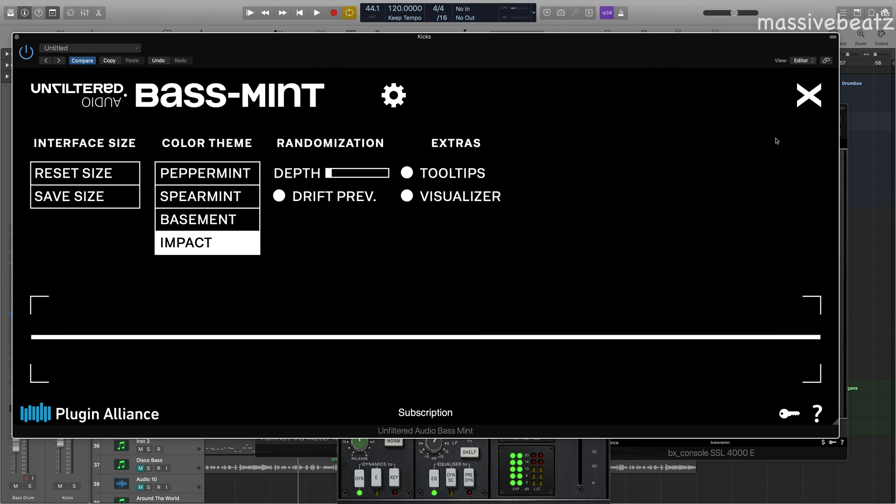
click(806, 100)
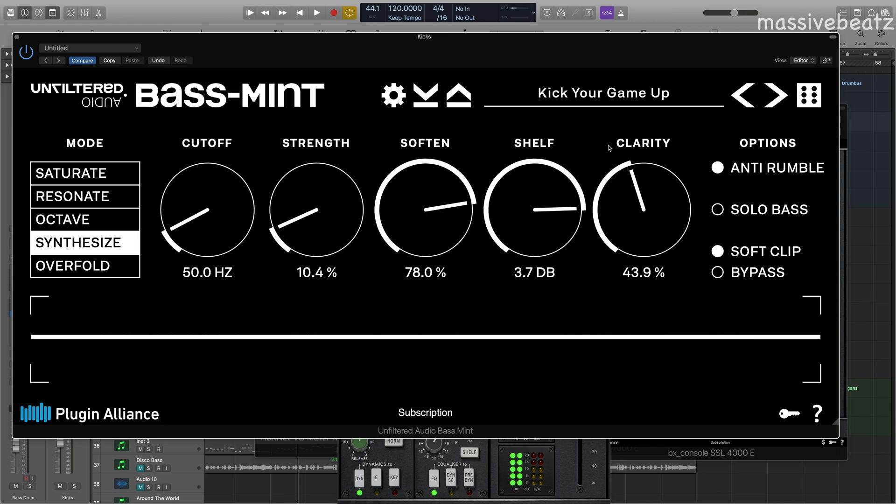
- Toggle Bass-Mint's Anti Rumble off and back on, and shift its window aside and back to view the Kicks channel's plug-ins
click(719, 170)
click(719, 168)
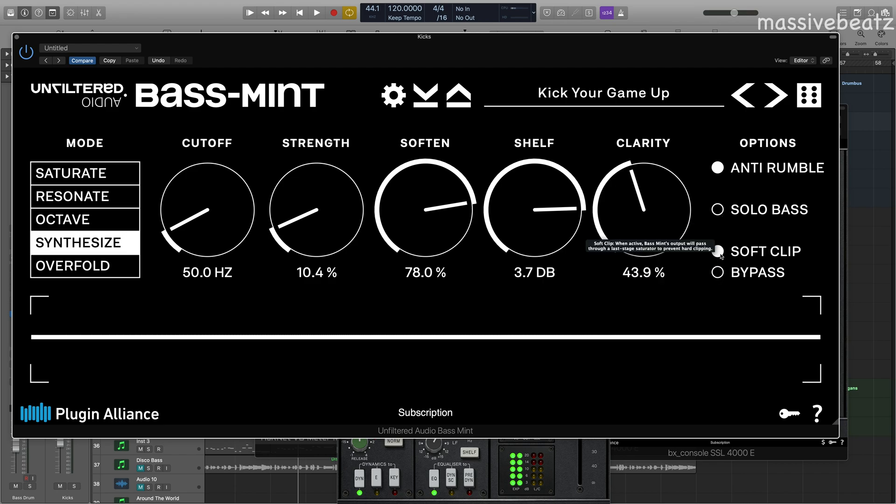
drag(273, 50, 432, 48)
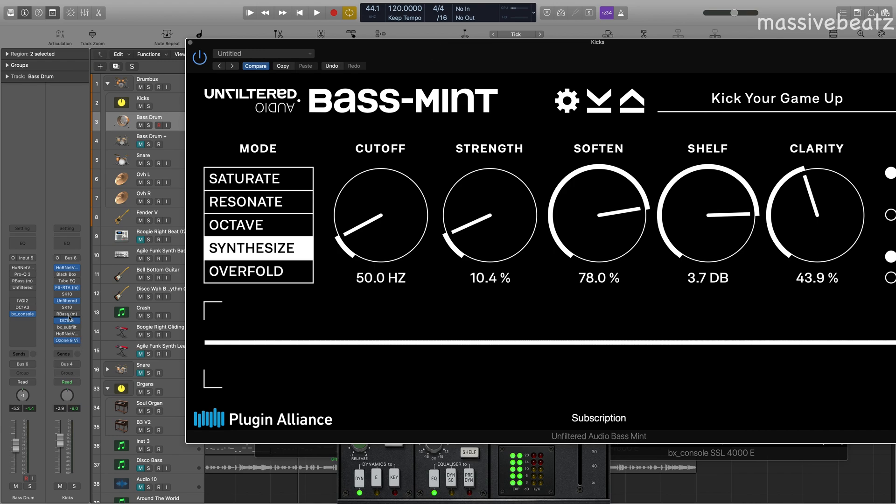
drag(422, 55, 282, 56)
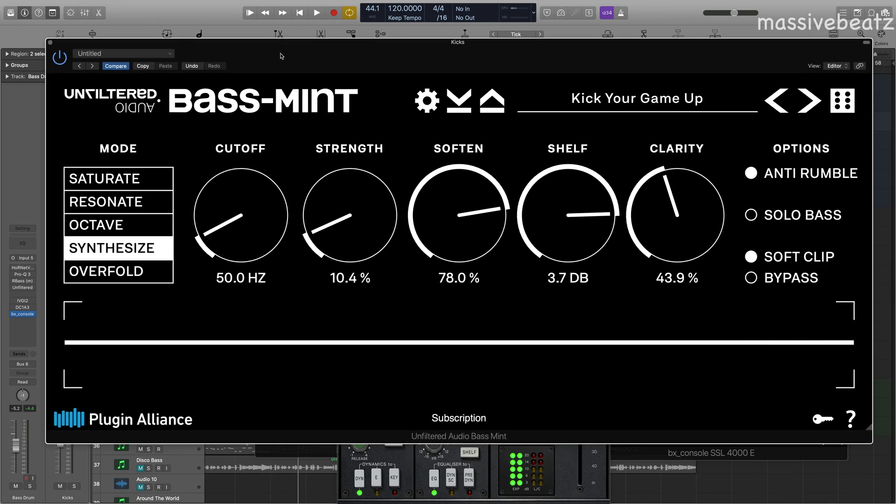